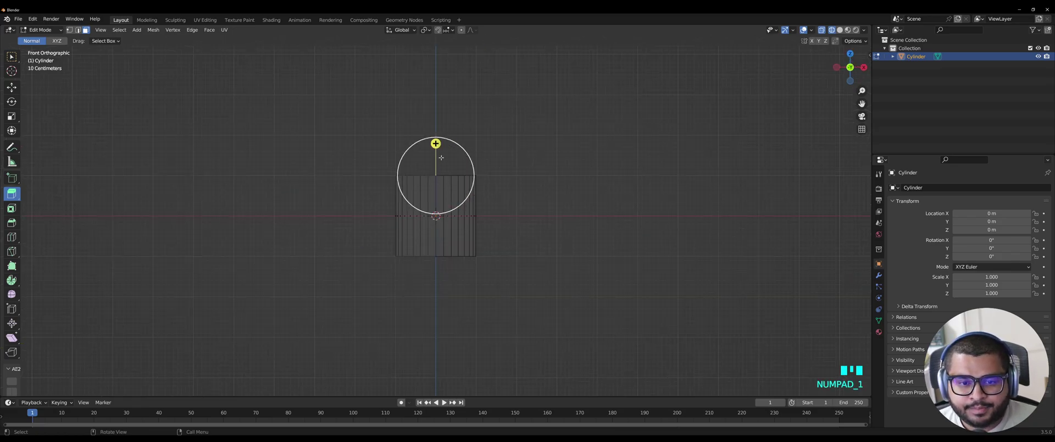
Extrude the cylinder's inset top face downward to just above the base to hollow out the cylinder
{"action": "left_click_drag", "start_coordinate": [436, 143], "coordinate": [429, 223]}
{"action": "scroll", "coordinate": [481, 313], "scroll_direction": "up", "scroll_amount": 4}
{"action": "scroll", "coordinate": [601, 289], "scroll_direction": "down", "scroll_amount": 1}
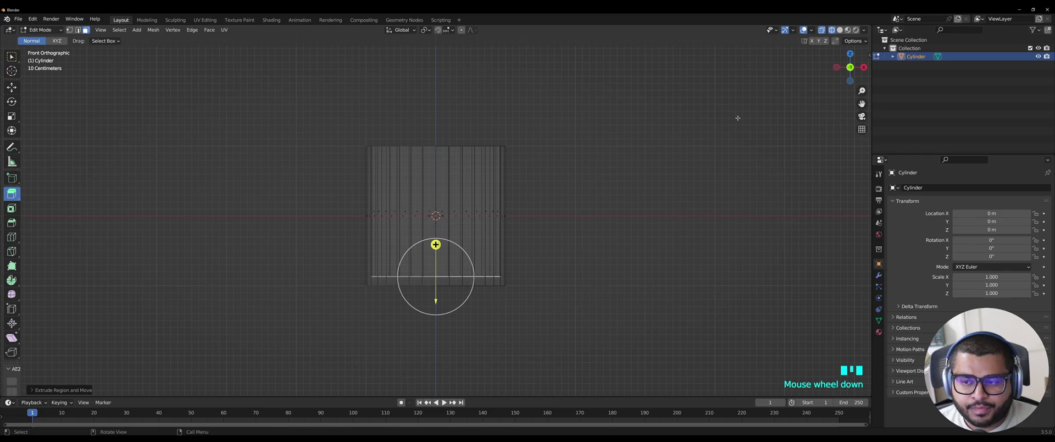
Inset the cylinder's bottom face slightly to leave a thin ring around its edge
{"action": "left_click", "coordinate": [821, 30]}
{"action": "middle_click_drag", "start_coordinate": [622, 231], "coordinate": [555, 164]}
{"action": "left_click", "coordinate": [488, 215]}
{"action": "left_click", "coordinate": [11, 209]}
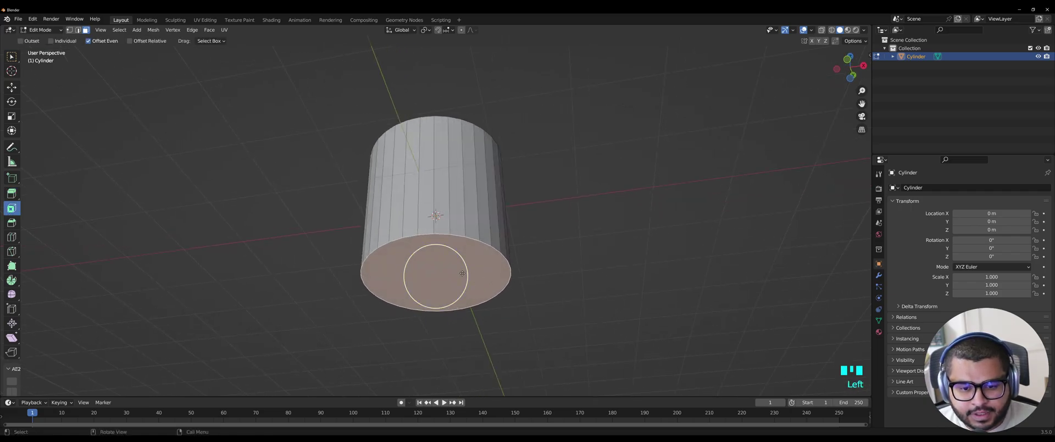
{"action": "left_click_drag", "start_coordinate": [462, 274], "coordinate": [459, 271]}
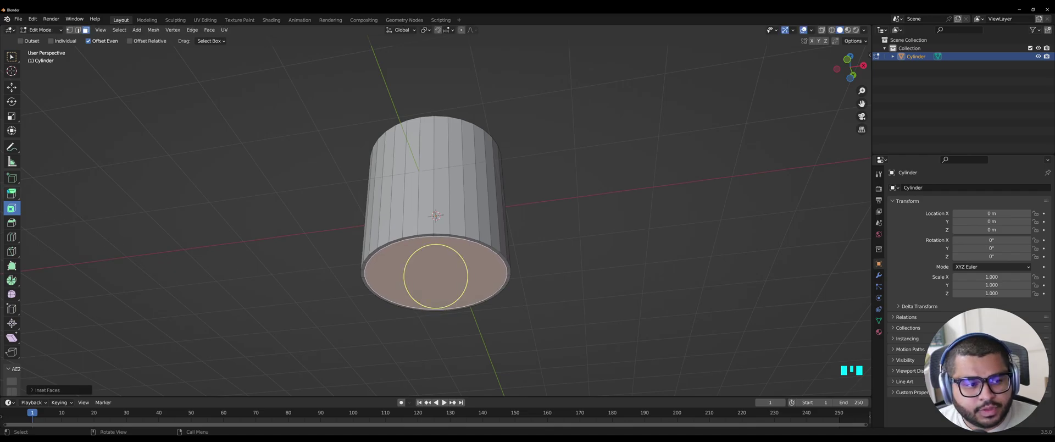
Extrude the inset bottom face a short distance up into the base and scale it down slightly
{"action": "left_click", "coordinate": [11, 194]}
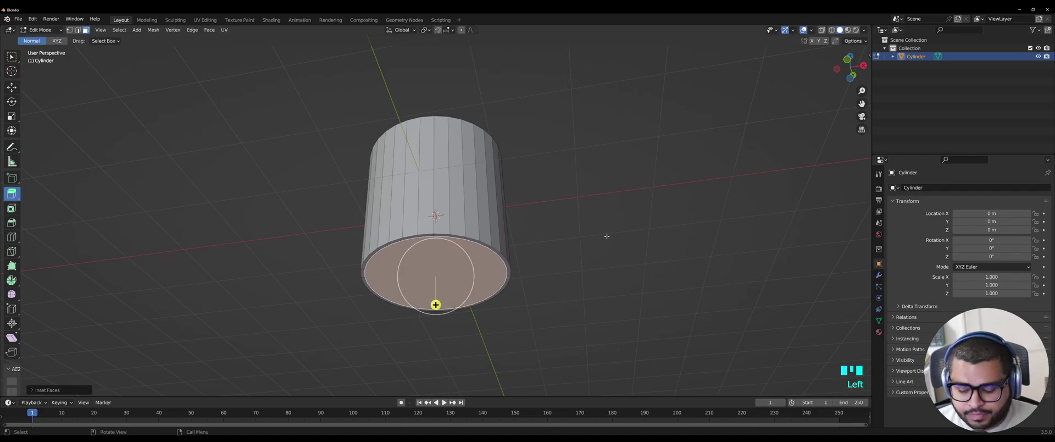
{"action": "key", "text": "KP_1"}
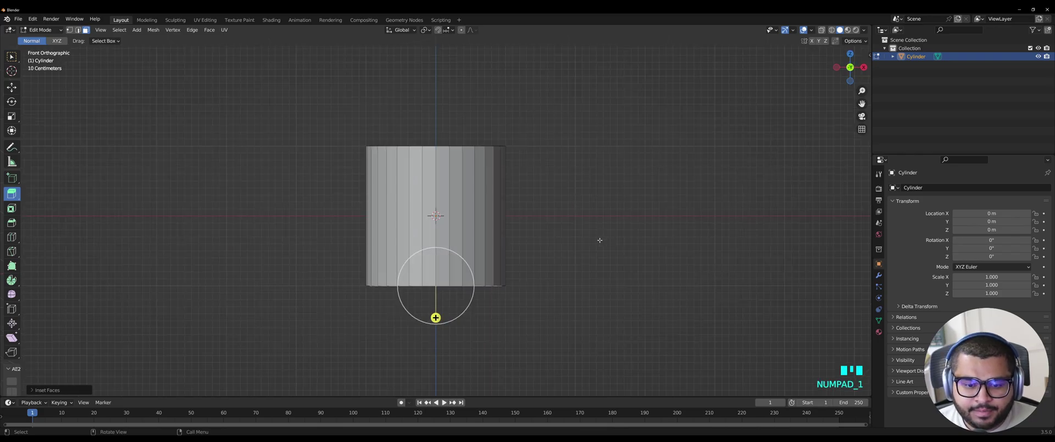
{"action": "left_click", "coordinate": [822, 30]}
{"action": "left_click_drag", "start_coordinate": [436, 318], "coordinate": [435, 309]}
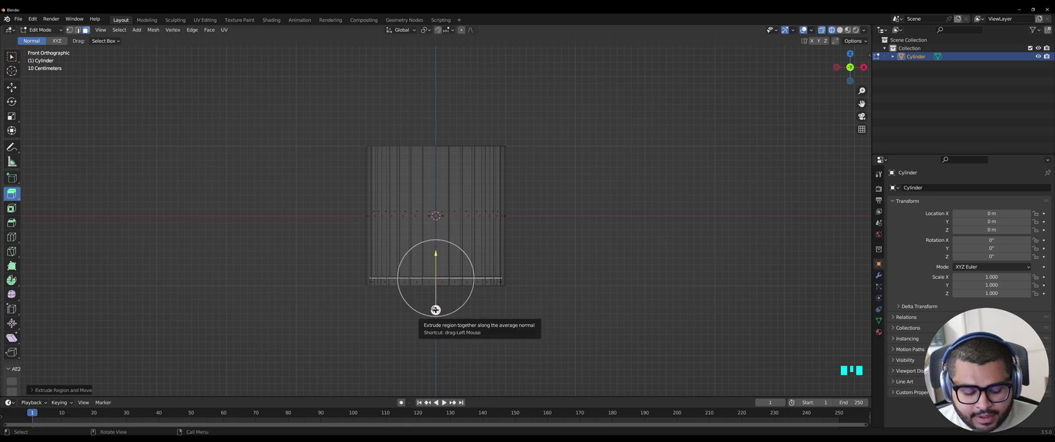
{"action": "key", "text": "s"}
{"action": "left_click", "coordinate": [429, 306]}
{"action": "middle_click_drag", "start_coordinate": [428, 306], "coordinate": [65, 111]}
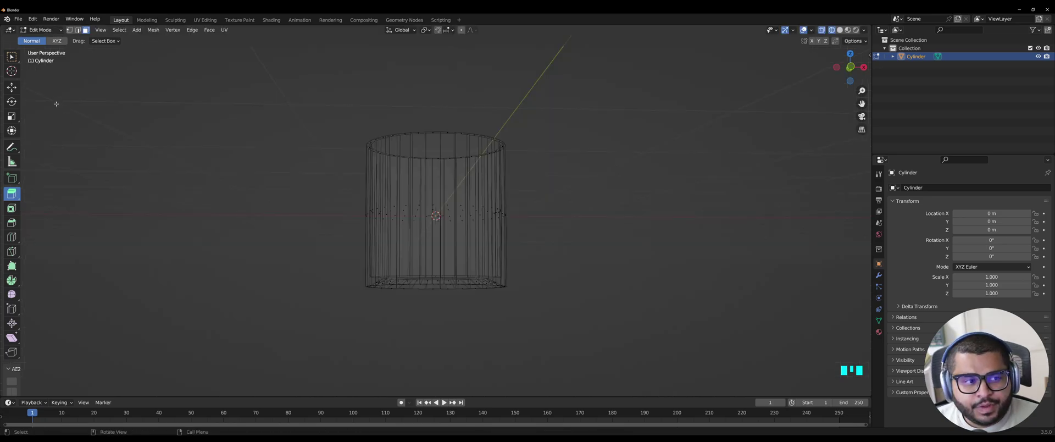
Scale the whole bottom end of the cylinder to about 0.634 and move it straight down to make a longer, tapered body
{"action": "left_click", "coordinate": [11, 56]}
{"action": "middle_click_drag", "start_coordinate": [370, 291], "coordinate": [354, 290]}
{"action": "key", "text": "KP_1"}
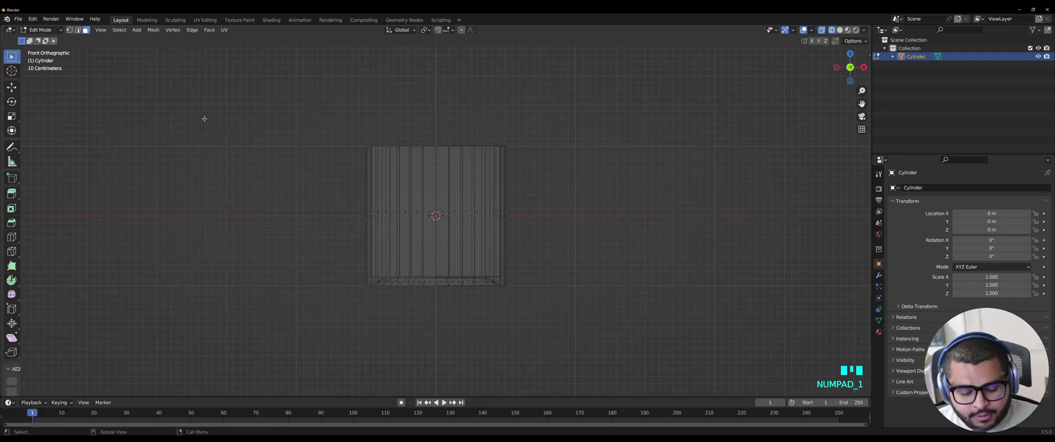
{"action": "key", "text": "2"}
{"action": "left_click_drag", "start_coordinate": [274, 224], "coordinate": [714, 367]}
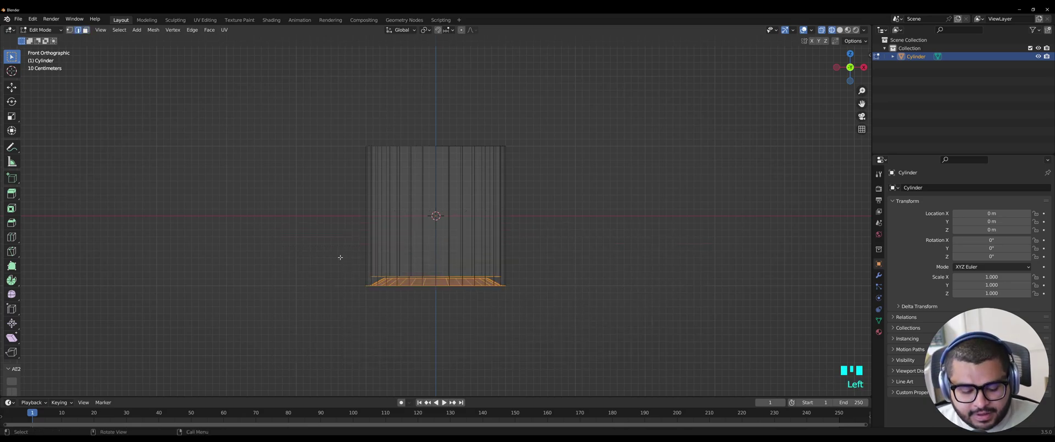
{"action": "key", "text": "s"}
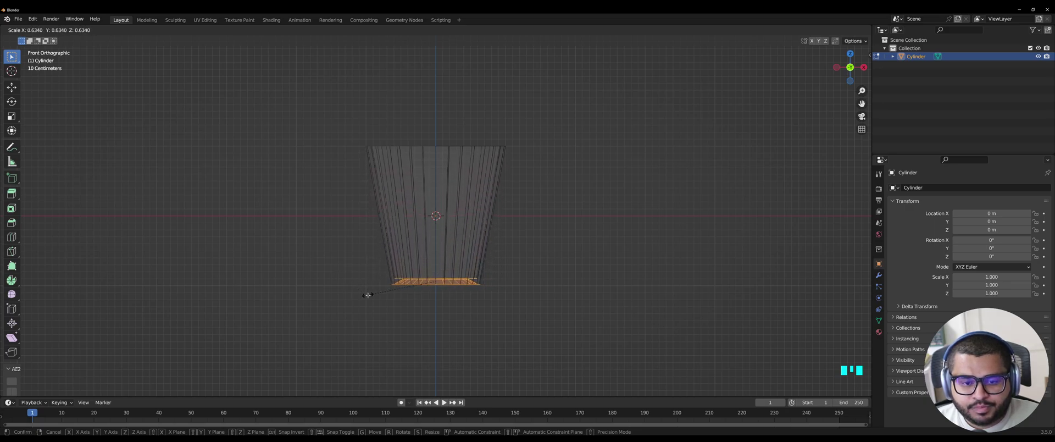
{"action": "left_click", "coordinate": [367, 294]}
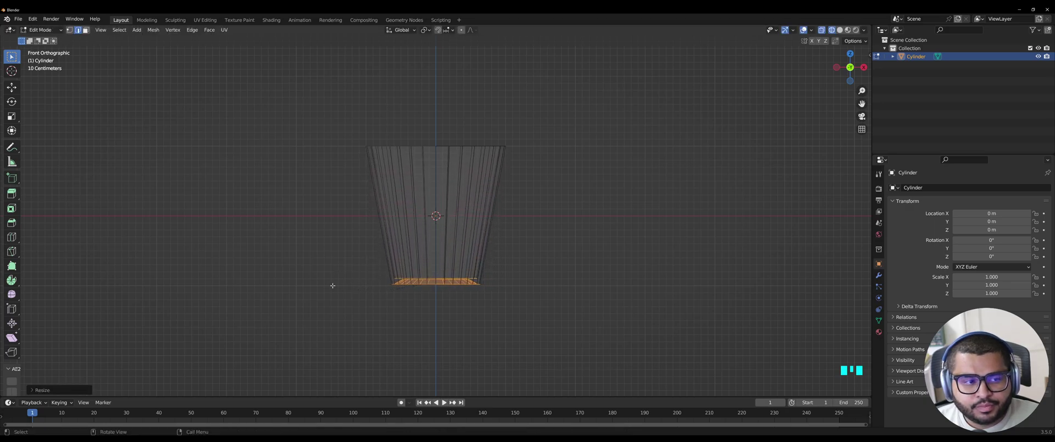
{"action": "left_click", "coordinate": [12, 86]}
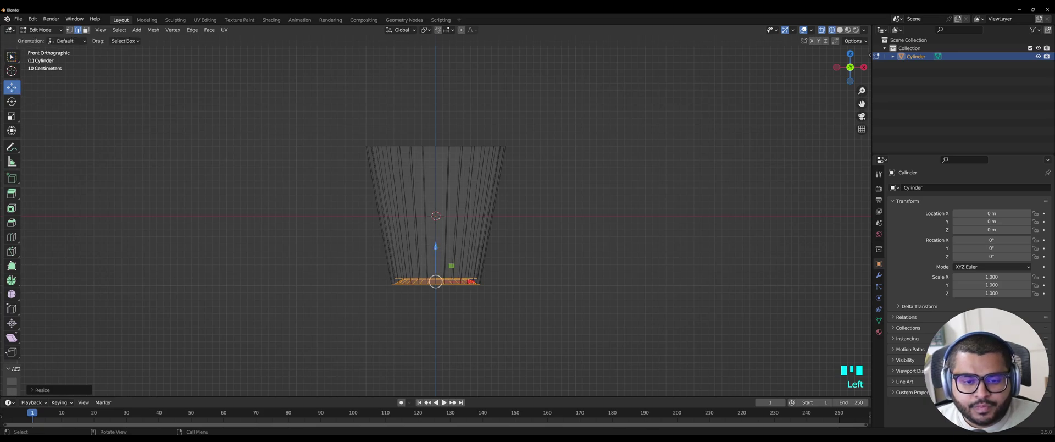
{"action": "left_click_drag", "start_coordinate": [436, 246], "coordinate": [440, 281]}
{"action": "left_click", "coordinate": [222, 180]}
Extrude the top rim vertices straight up twice, by about 0.54 m and about 0.56 m, to form two stacked bands
{"action": "key", "text": "1"}
{"action": "left_click_drag", "start_coordinate": [295, 111], "coordinate": [714, 173]}
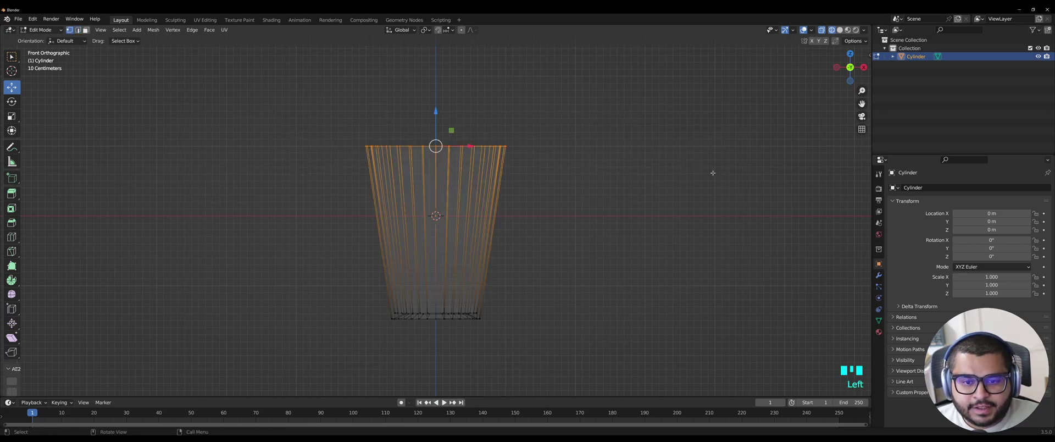
{"action": "middle_click_drag", "start_coordinate": [632, 191], "coordinate": [611, 207]}
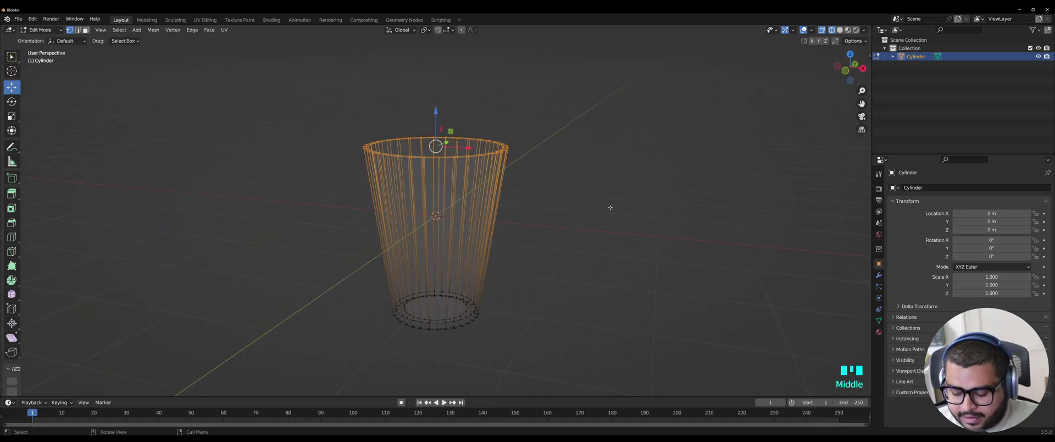
{"action": "key", "text": "KP_1"}
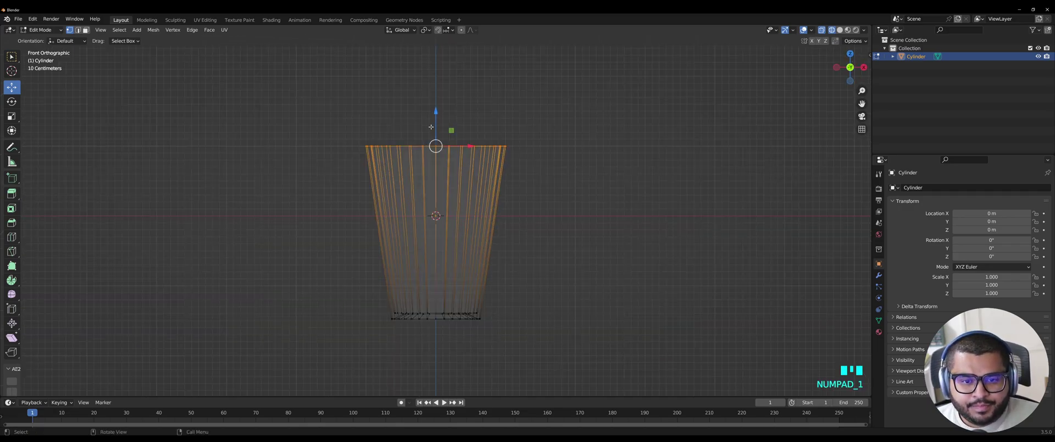
{"action": "key", "text": "e"}
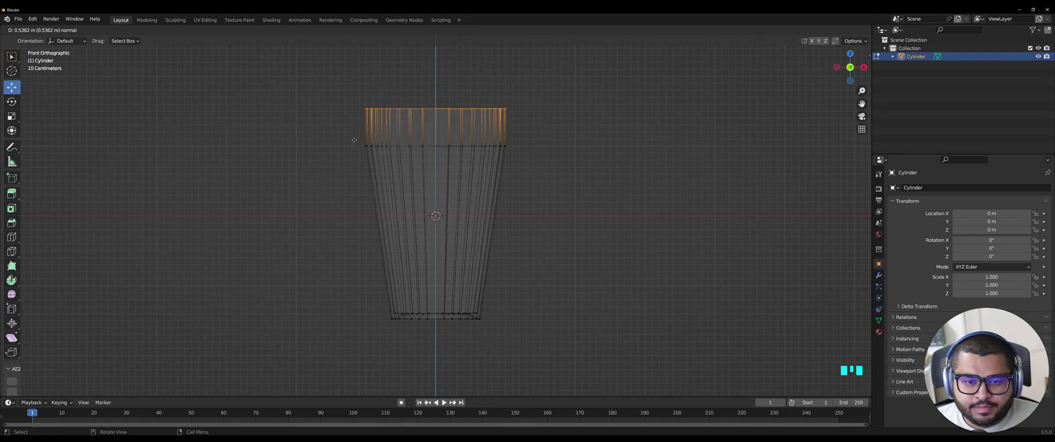
{"action": "left_click", "coordinate": [355, 140]}
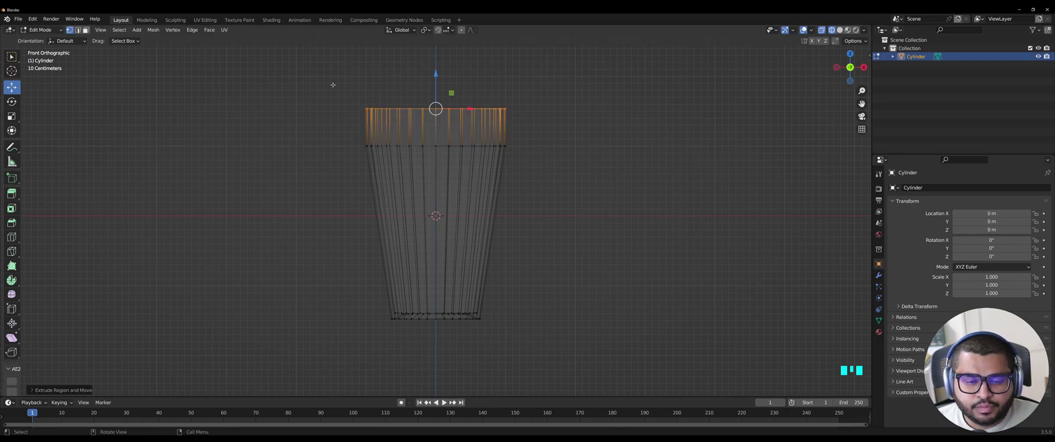
{"action": "key", "text": "e"}
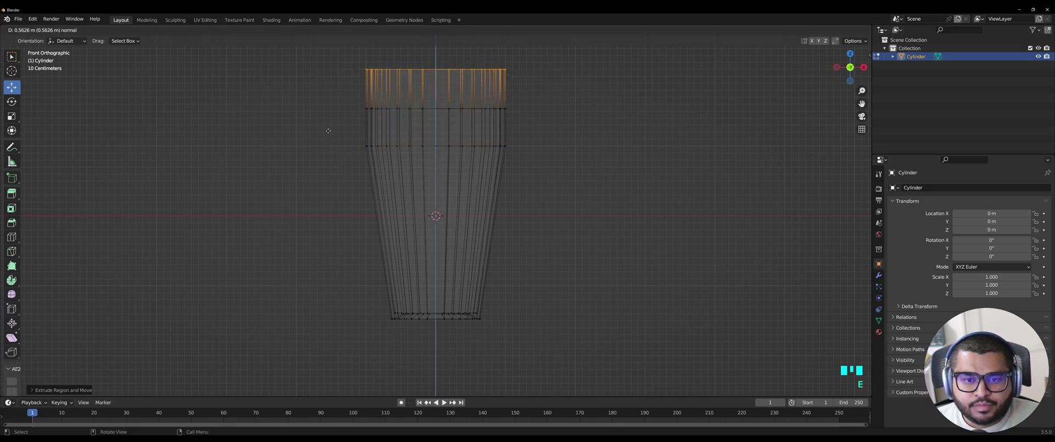
{"action": "left_click", "coordinate": [328, 131]}
{"action": "left_click", "coordinate": [617, 198]}
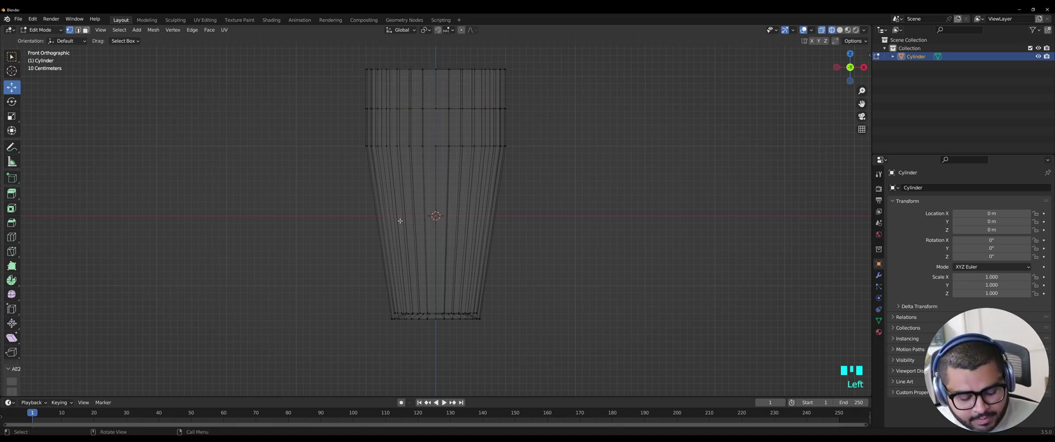
Add a horizontal loop cut around the tapered body and slide it up close beneath the lower band
{"action": "key", "text": "ctrl+r"}
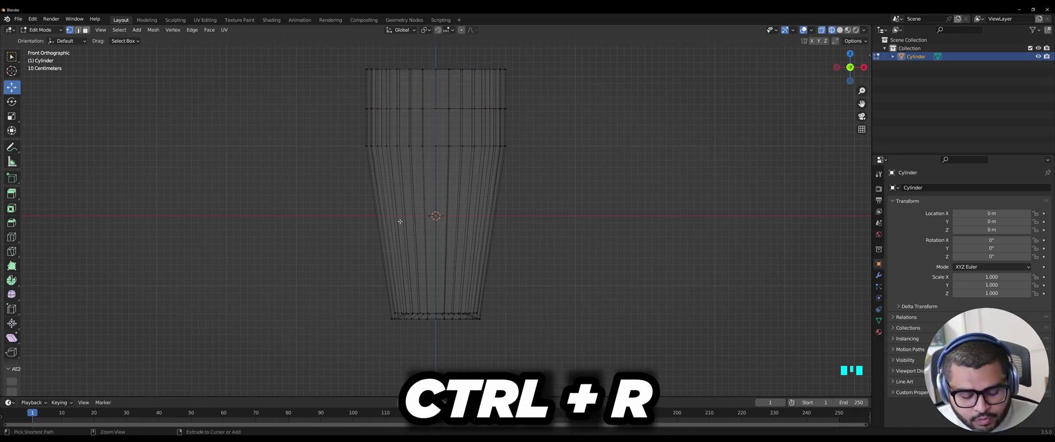
{"action": "left_click", "coordinate": [374, 234]}
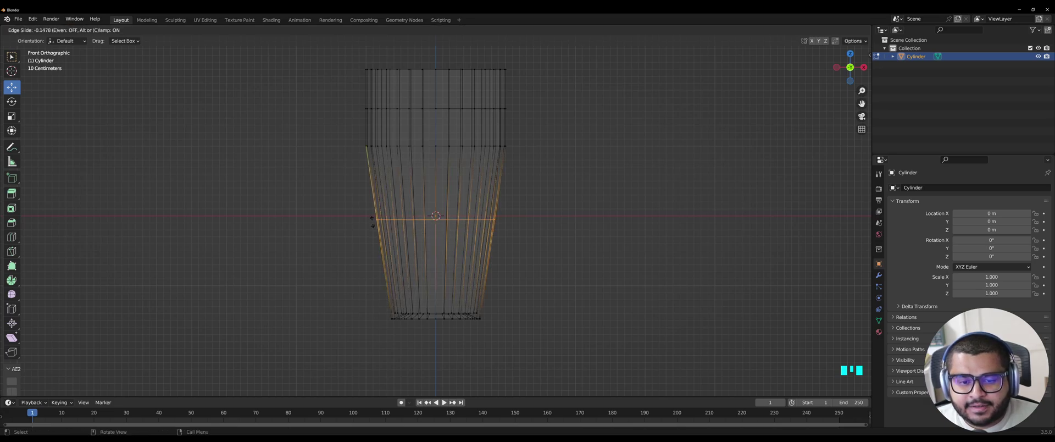
{"action": "left_click", "coordinate": [366, 175]}
{"action": "left_click", "coordinate": [455, 141]}
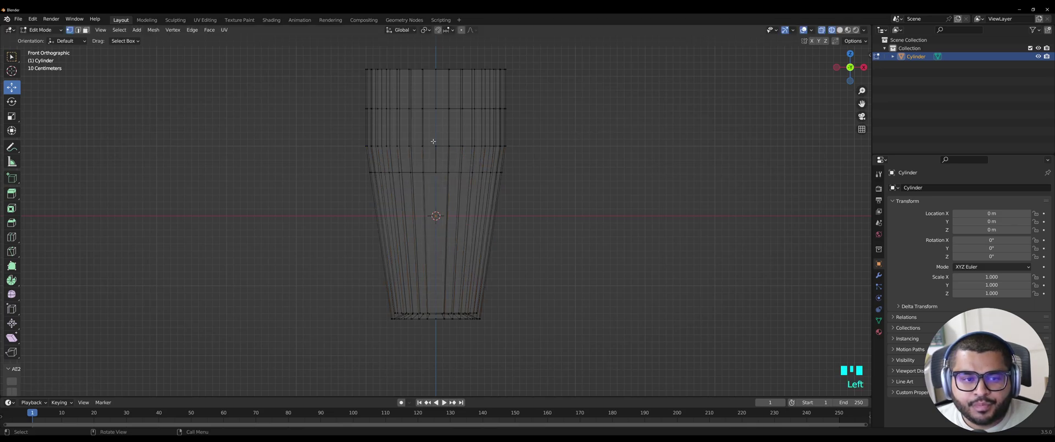
Select the lower band's outer faces on the front and back sides and extrude them outward with Extrude Along Normals
{"action": "key", "text": "3"}
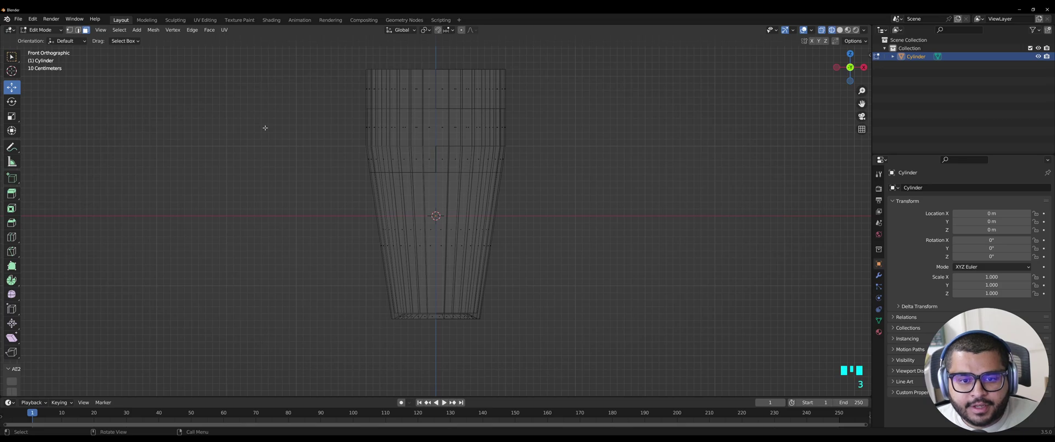
{"action": "left_click", "coordinate": [840, 30]}
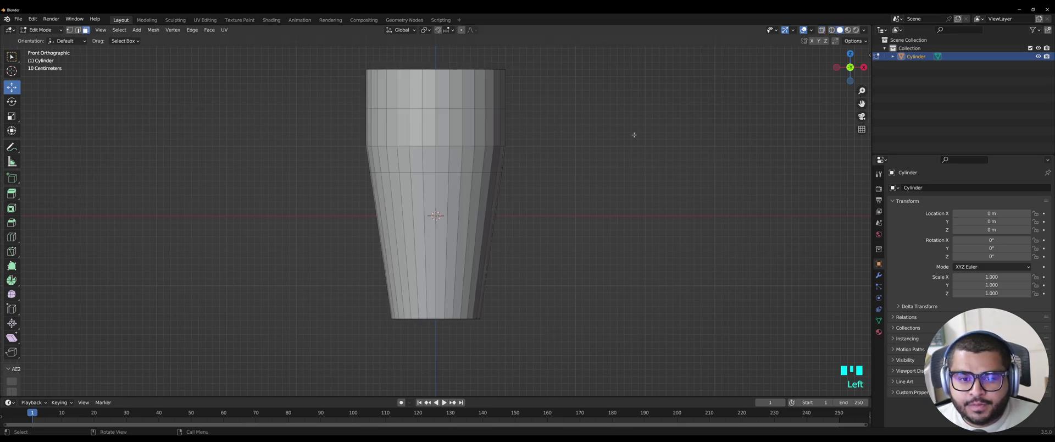
{"action": "left_click_drag", "start_coordinate": [274, 118], "coordinate": [684, 138]}
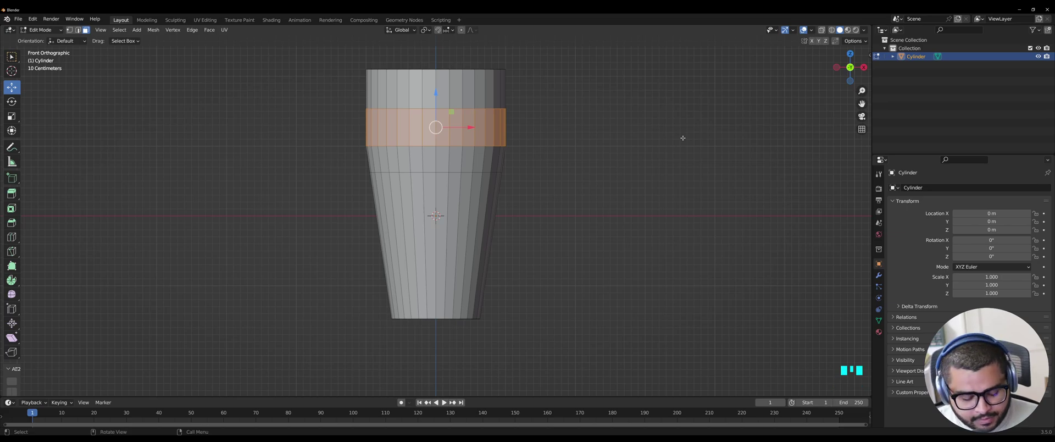
{"action": "key", "text": "ctrl+KP_1"}
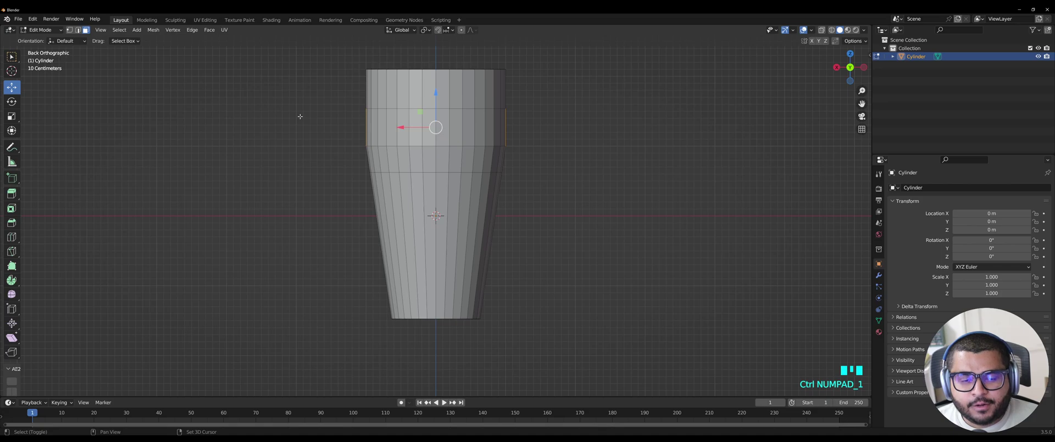
{"action": "left_click_drag", "start_coordinate": [293, 114], "coordinate": [621, 139], "text": "shift"}
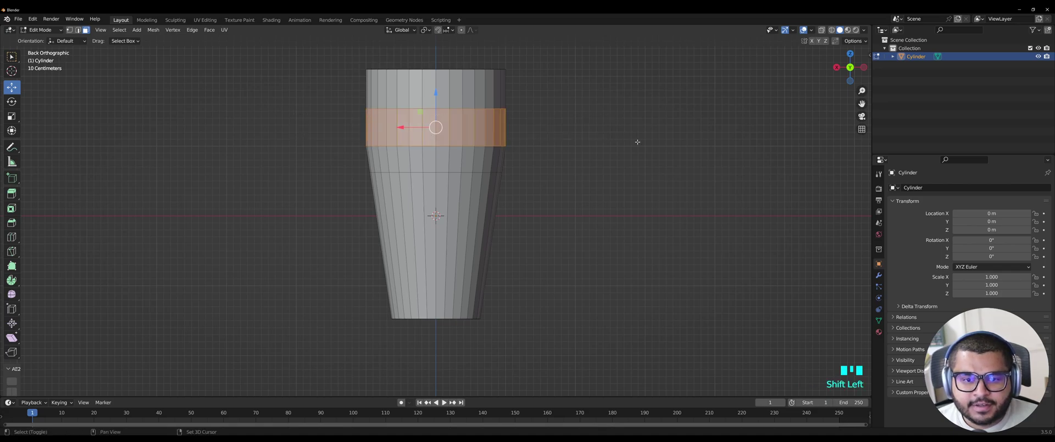
{"action": "left_click", "coordinate": [19, 201]}
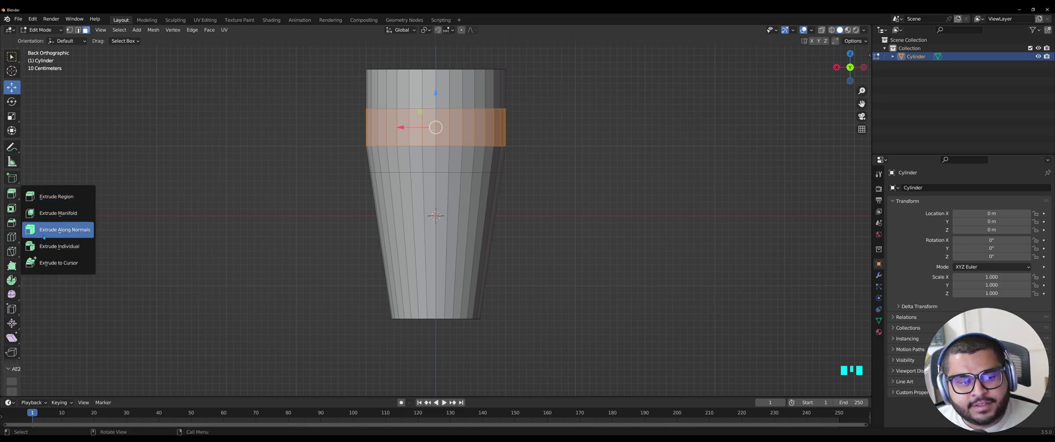
{"action": "left_click", "coordinate": [77, 231]}
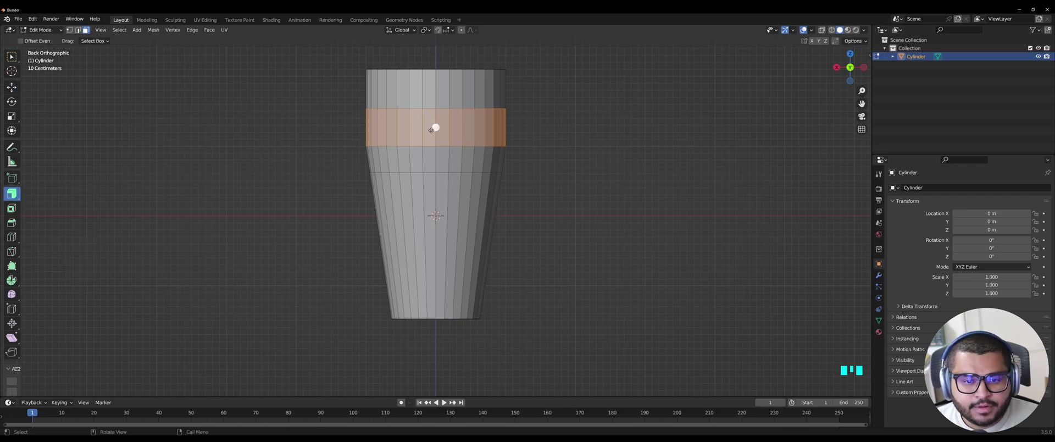
{"action": "left_click_drag", "start_coordinate": [436, 128], "coordinate": [435, 126]}
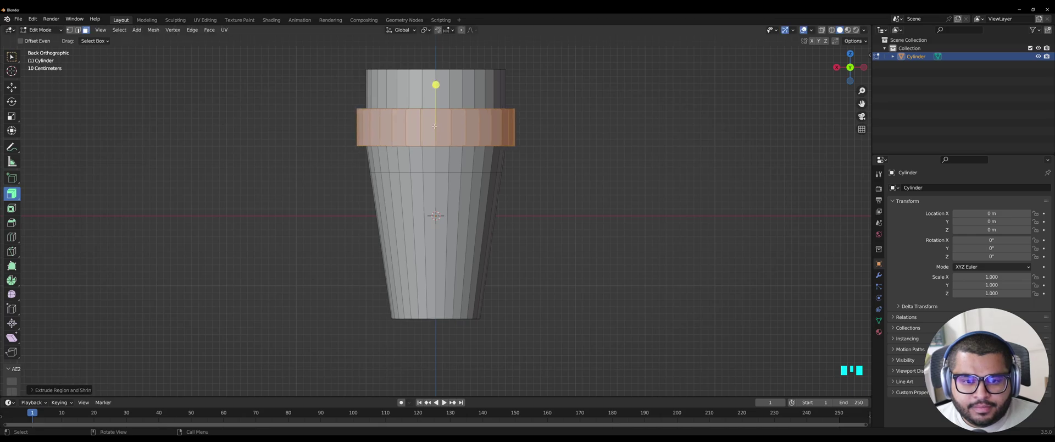
{"action": "left_click", "coordinate": [280, 85]}
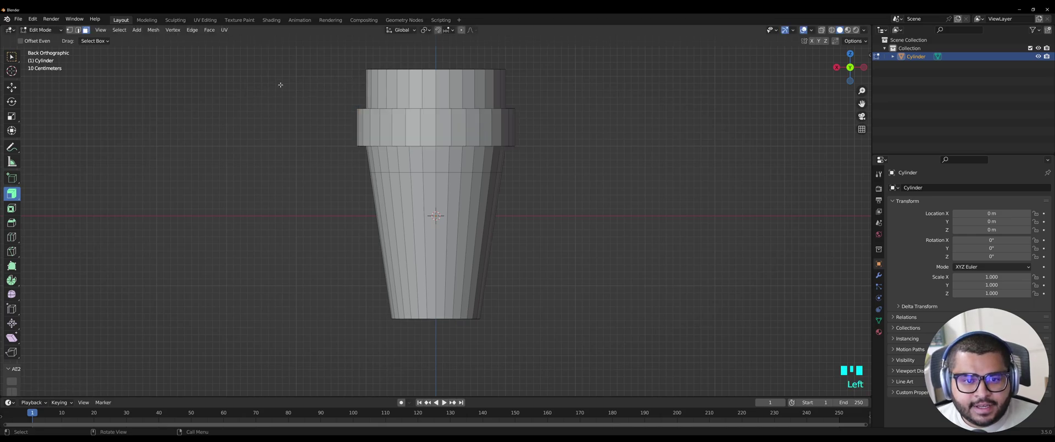
Select the uppermost band's faces from the back and front and extrude them outward along their normals, slightly beyond the lower band
{"action": "left_click_drag", "start_coordinate": [332, 79], "coordinate": [628, 97]}
{"action": "key", "text": "KP_1"}
{"action": "left_click_drag", "start_coordinate": [320, 71], "coordinate": [624, 102], "text": "shift"}
{"action": "left_click_drag", "start_coordinate": [477, 90], "coordinate": [477, 84]}
{"action": "middle_click_drag", "start_coordinate": [593, 142], "coordinate": [561, 209]}
{"action": "left_click", "coordinate": [552, 235]}
Add a Subdivision Surface modifier to the cup and set both its viewport and render levels to 6
{"action": "left_click", "coordinate": [12, 56]}
{"action": "middle_click_drag", "start_coordinate": [549, 99], "coordinate": [505, 183]}
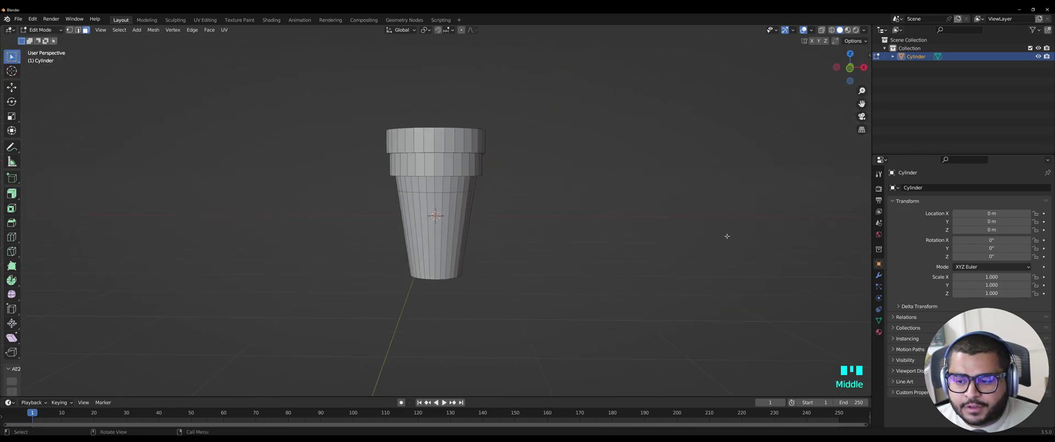
{"action": "left_click", "coordinate": [879, 276]}
{"action": "left_click", "coordinate": [910, 188]}
{"action": "left_click", "coordinate": [891, 335]}
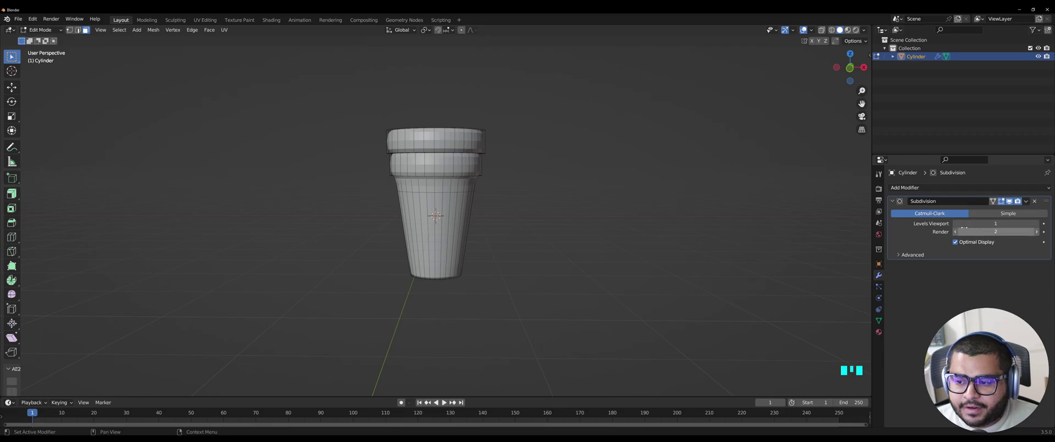
{"action": "left_click", "coordinate": [963, 223]}
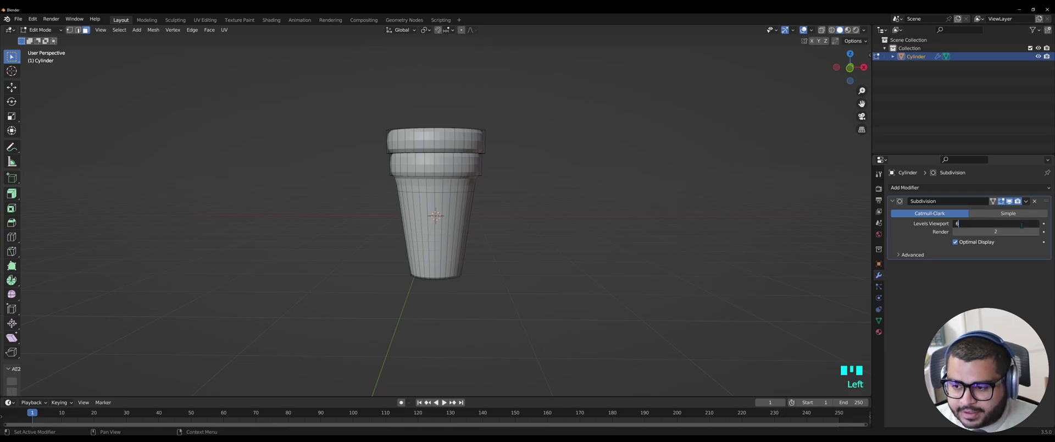
{"action": "key", "text": "Return"}
{"action": "double_click", "coordinate": [1000, 232]}
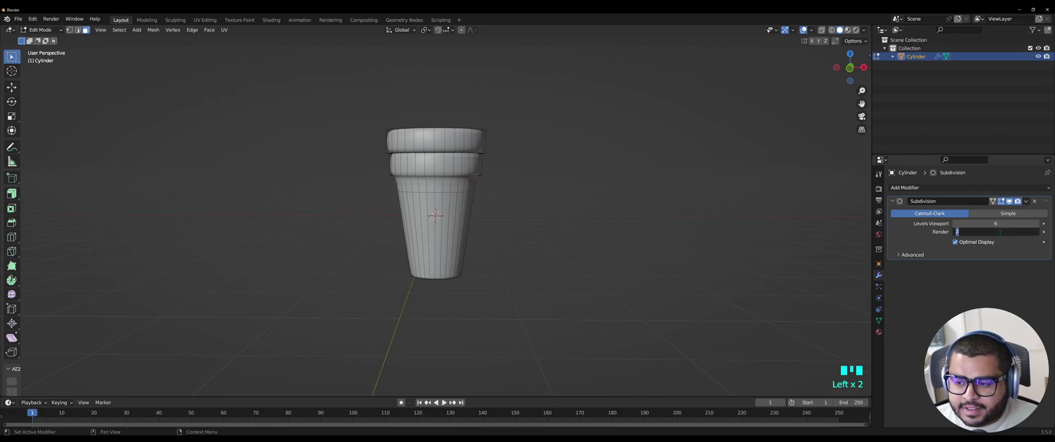
{"action": "type", "text": "6"}
{"action": "key", "text": "Return"}
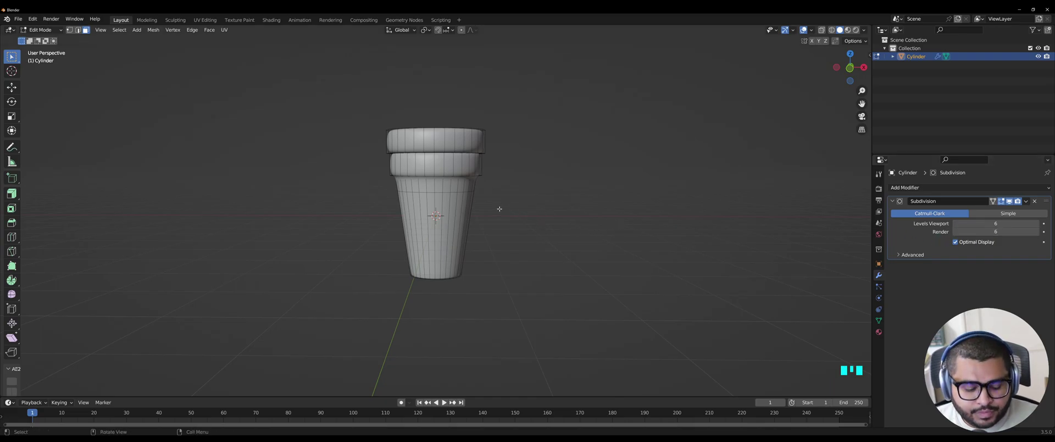
Return to Object Mode and apply Shade Smooth to the cup
{"action": "key", "text": "Tab"}
{"action": "right_click", "coordinate": [448, 172]}
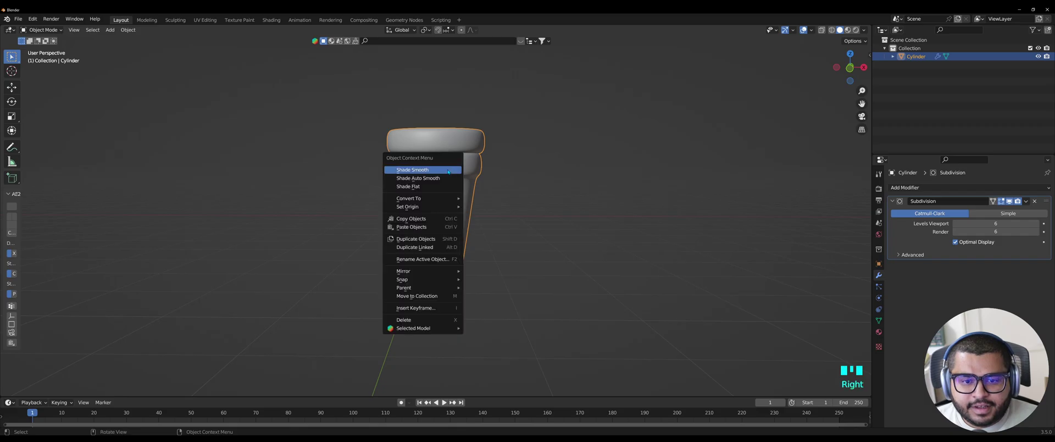
{"action": "left_click", "coordinate": [448, 172]}
{"action": "middle_click_drag", "start_coordinate": [676, 170], "coordinate": [512, 210]}
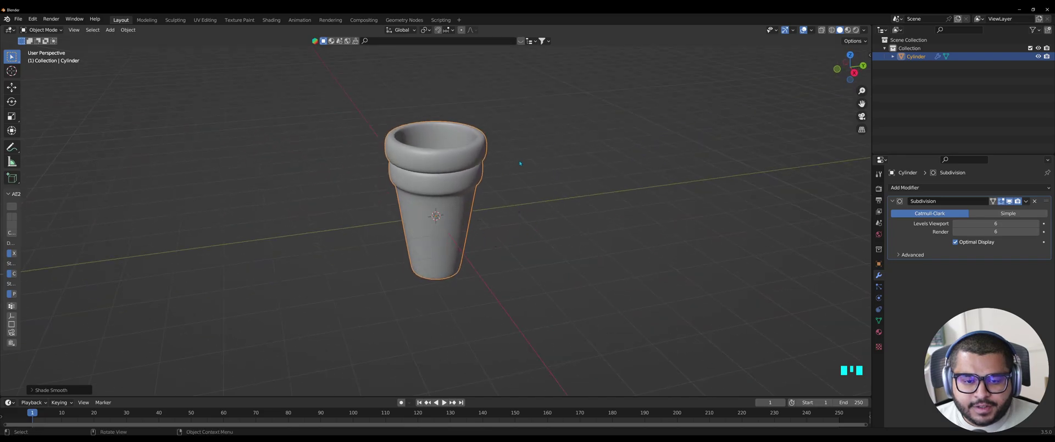
{"action": "scroll", "coordinate": [520, 163], "scroll_direction": "up", "scroll_amount": 3}
{"action": "middle_click_drag", "start_coordinate": [608, 243], "coordinate": [601, 191]}
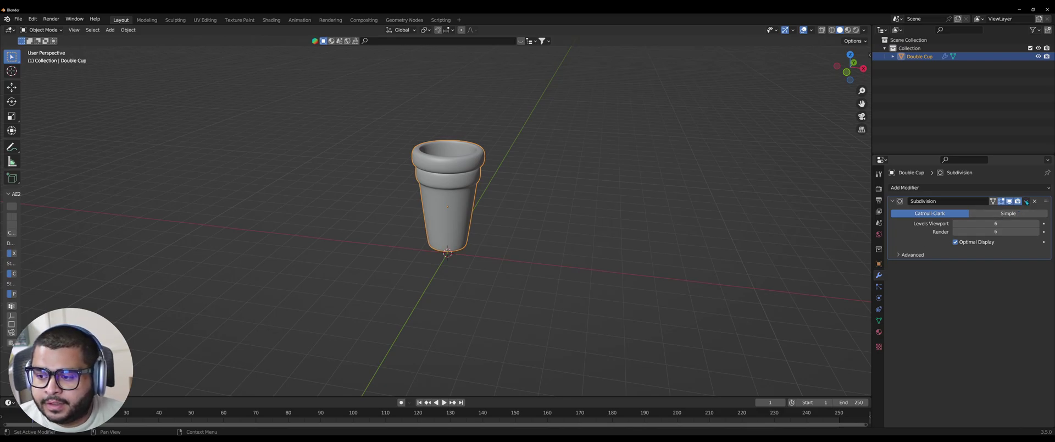
Apply the cup's Subdivision modifier and deselect the cup
{"action": "left_click", "coordinate": [1026, 202]}
{"action": "left_click", "coordinate": [993, 215]}
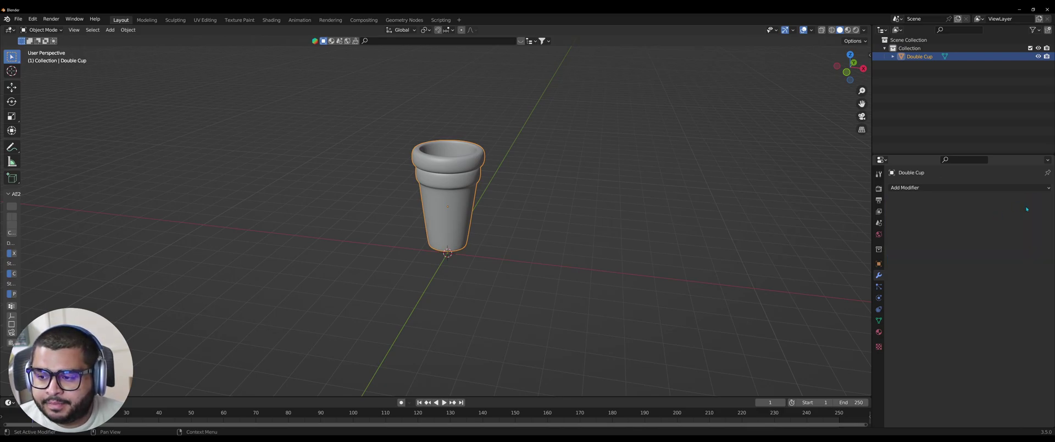
{"action": "left_click", "coordinate": [542, 273]}
{"action": "mouse_move", "coordinate": [542, 273]}
{"action": "middle_mouse_down"}
{"action": "mouse_move", "coordinate": [607, 228]}
{"action": "mouse_move", "coordinate": [558, 285]}
{"action": "mouse_move", "coordinate": [452, 273]}
{"action": "mouse_move", "coordinate": [561, 283]}
{"action": "mouse_move", "coordinate": [504, 301]}
{"action": "mouse_move", "coordinate": [535, 265]}
{"action": "middle_mouse_up"}
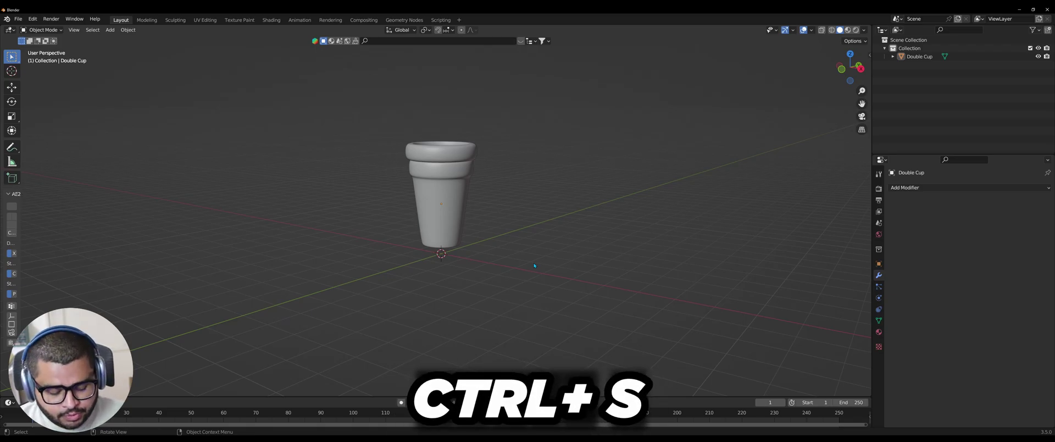
Save the project as 2 Cup.blend
{"action": "key", "text": "ctrl+s"}
{"action": "left_click", "coordinate": [400, 314]}
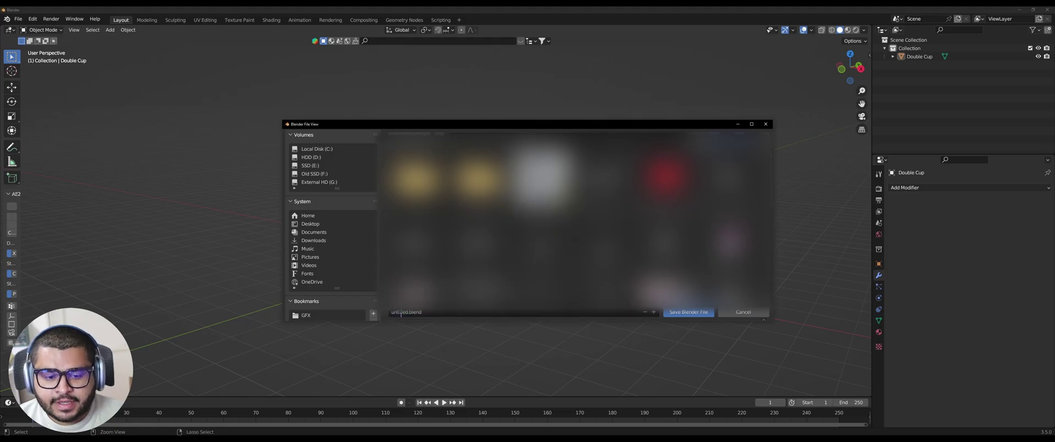
{"action": "double_click", "coordinate": [401, 312]}
{"action": "key", "text": "BackSpace"}
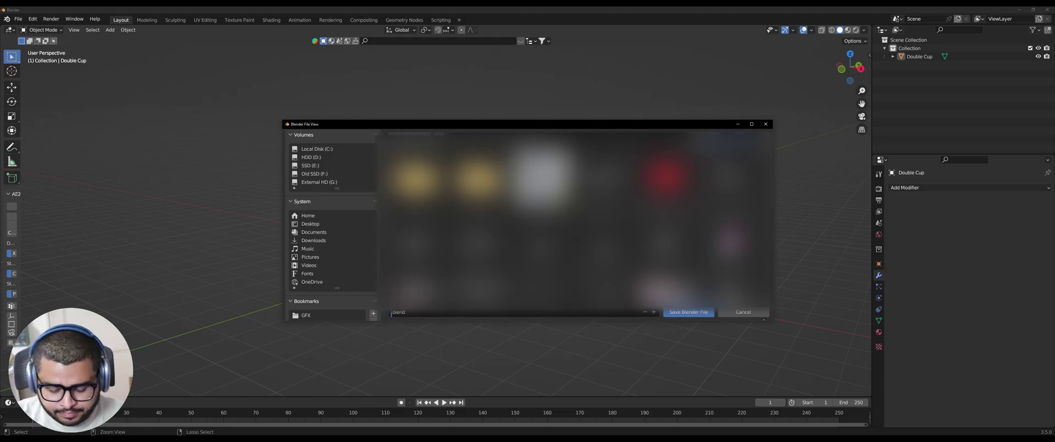
{"action": "type", "text": "2 Cup"}
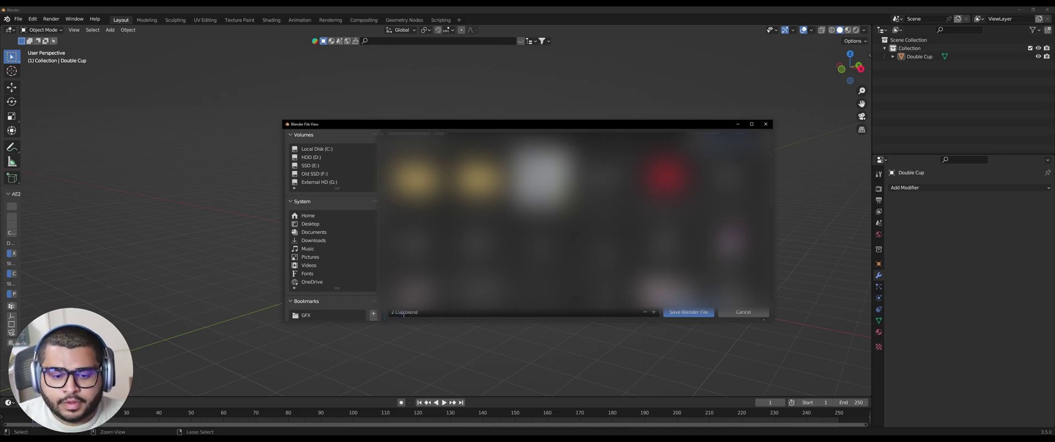
{"action": "left_click", "coordinate": [689, 312]}
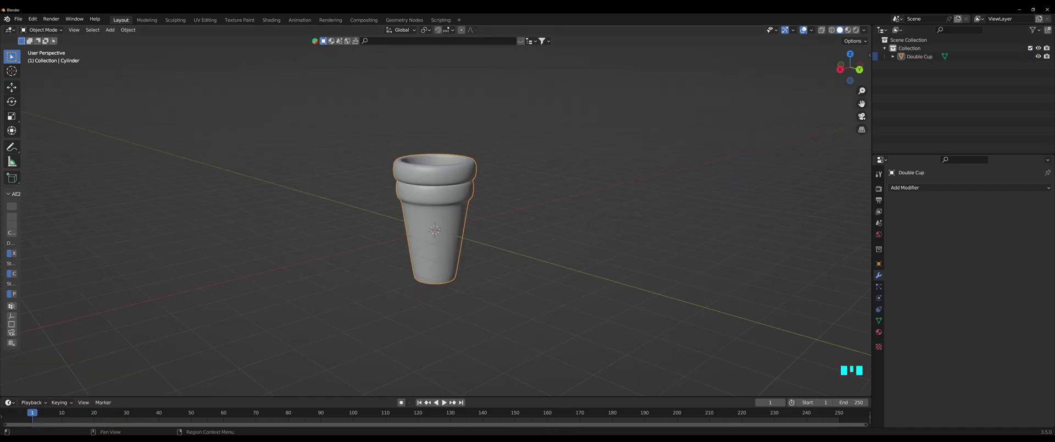
Assign the existing material named Material to the cup and brighten its Base Color to pure white
{"action": "left_click", "coordinate": [879, 332]}
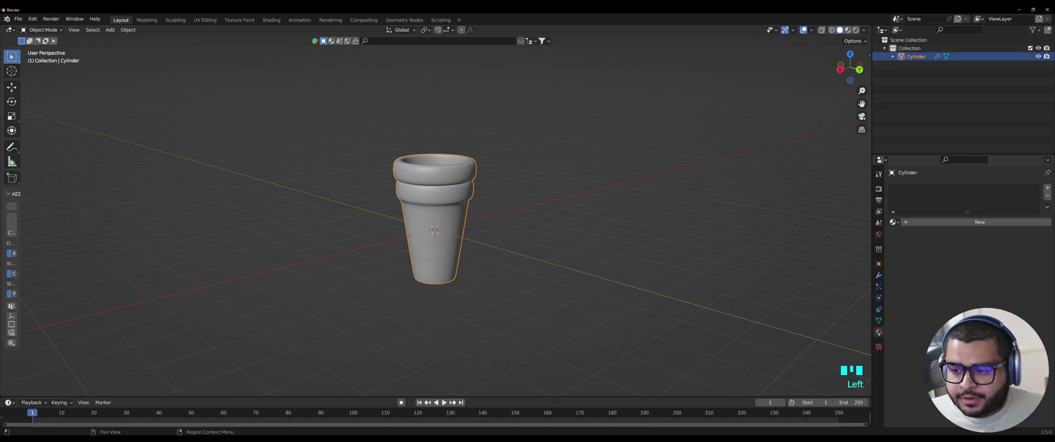
{"action": "left_click", "coordinate": [896, 222]}
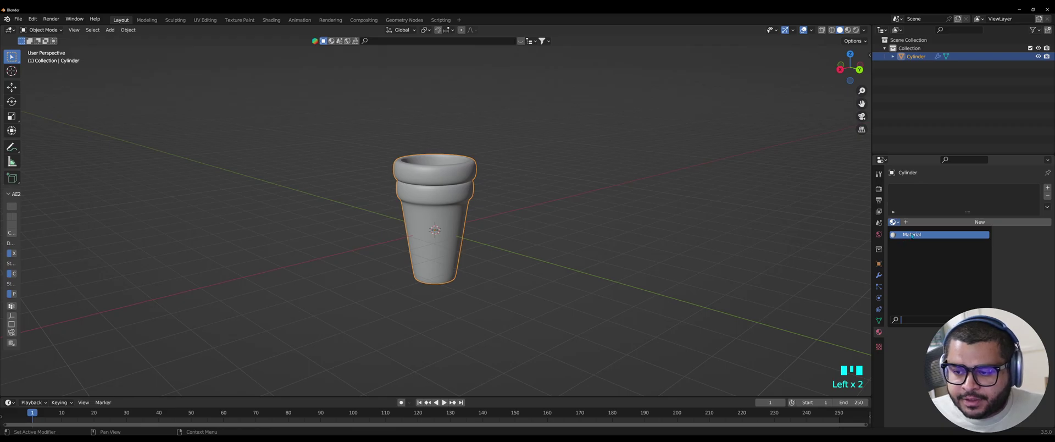
{"action": "left_click", "coordinate": [901, 235]}
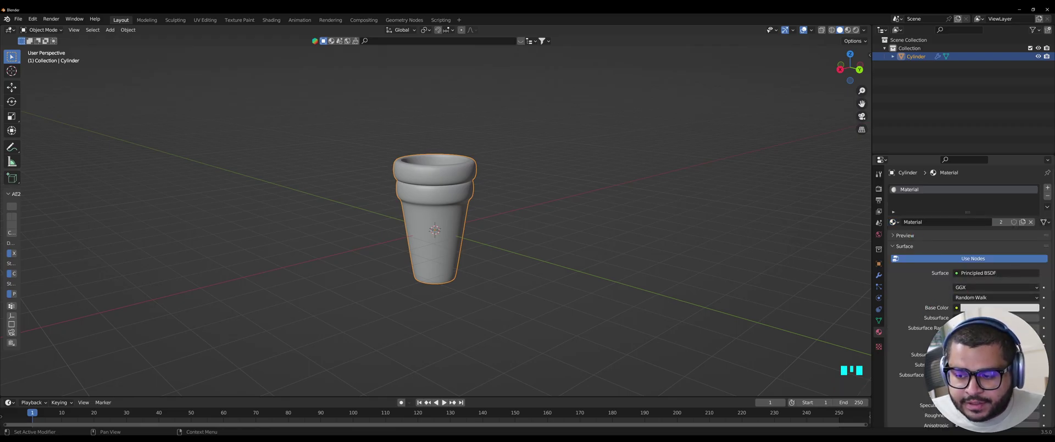
{"action": "left_click", "coordinate": [989, 307]}
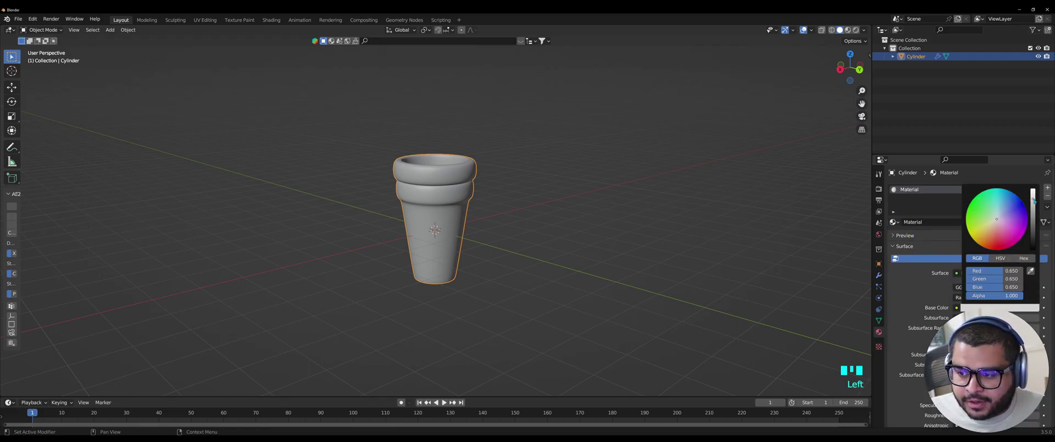
{"action": "left_click_drag", "start_coordinate": [1032, 198], "coordinate": [1033, 188]}
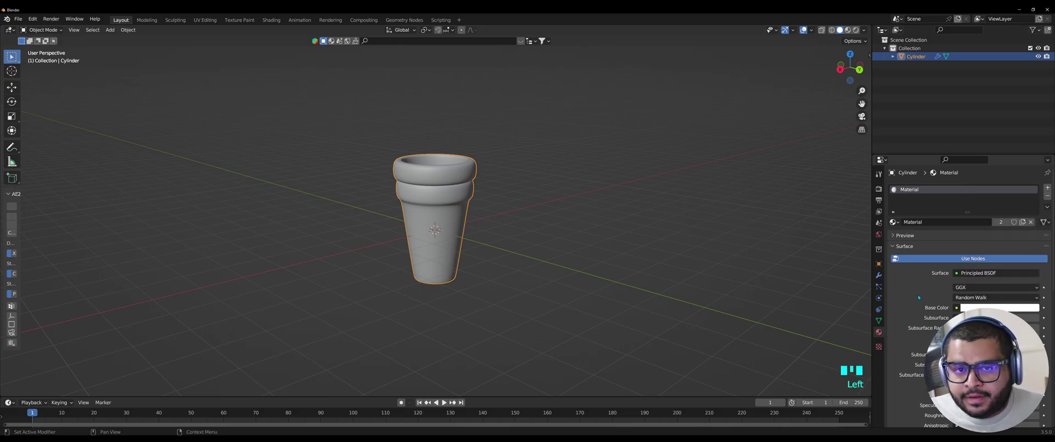
{"action": "scroll", "coordinate": [917, 295], "scroll_direction": "down", "scroll_amount": 4}
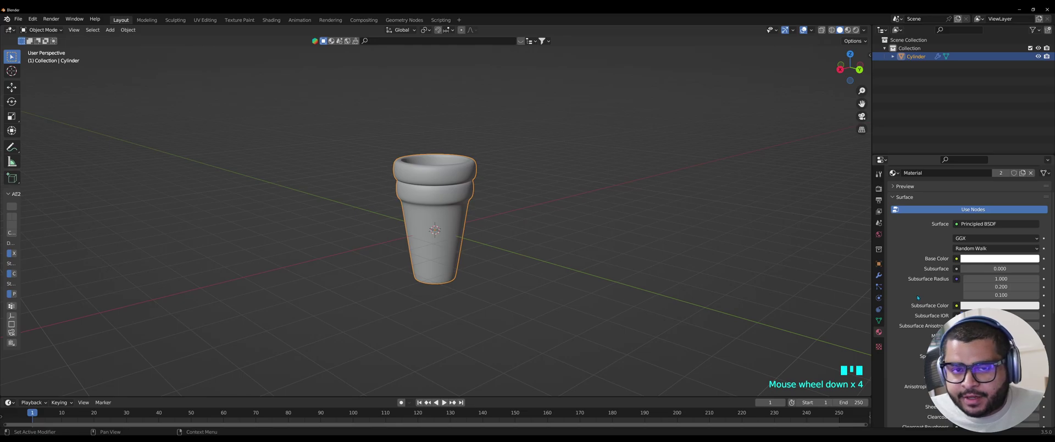
{"action": "scroll", "coordinate": [914, 293], "scroll_direction": "down", "scroll_amount": 1}
{"action": "scroll", "coordinate": [908, 290], "scroll_direction": "up", "scroll_amount": 10}
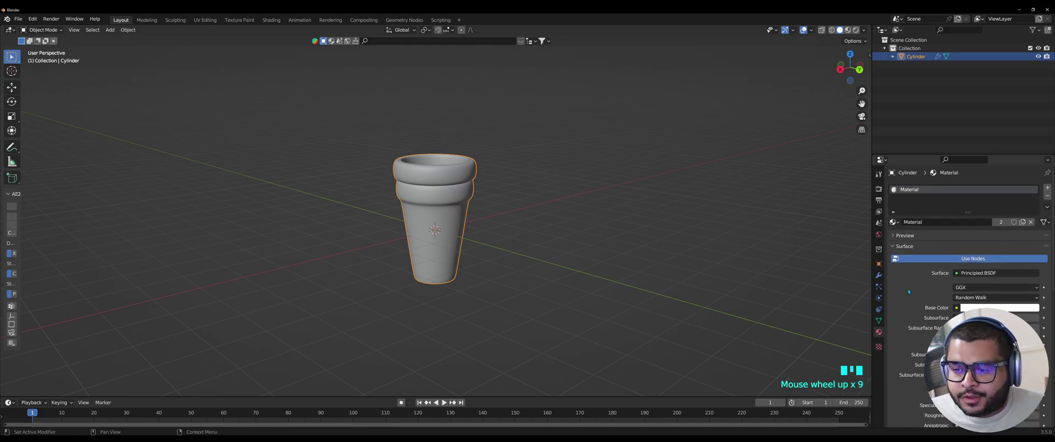
Rename the Cylinder object to Double Cup
{"action": "double_click", "coordinate": [920, 57]}
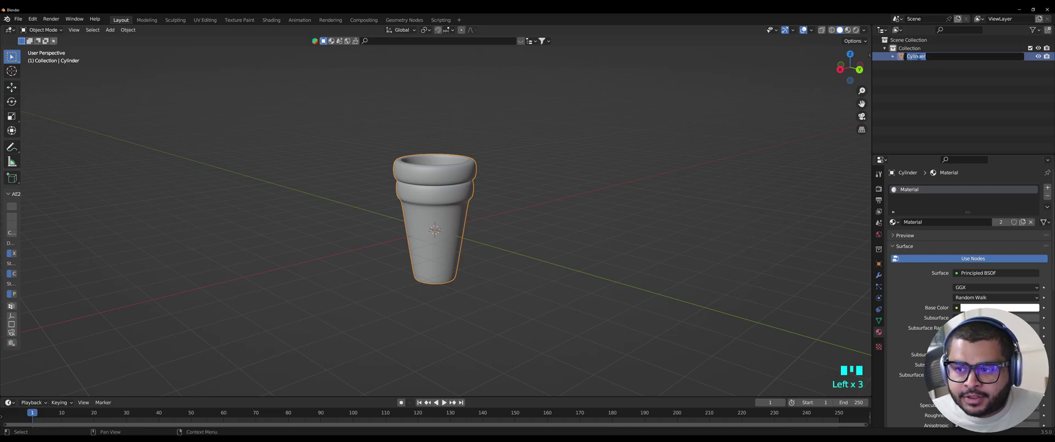
{"action": "key", "text": "Left"}
{"action": "key", "text": "Left"}
{"action": "key", "text": "Left"}
{"action": "type", "text": "Double Cup"}
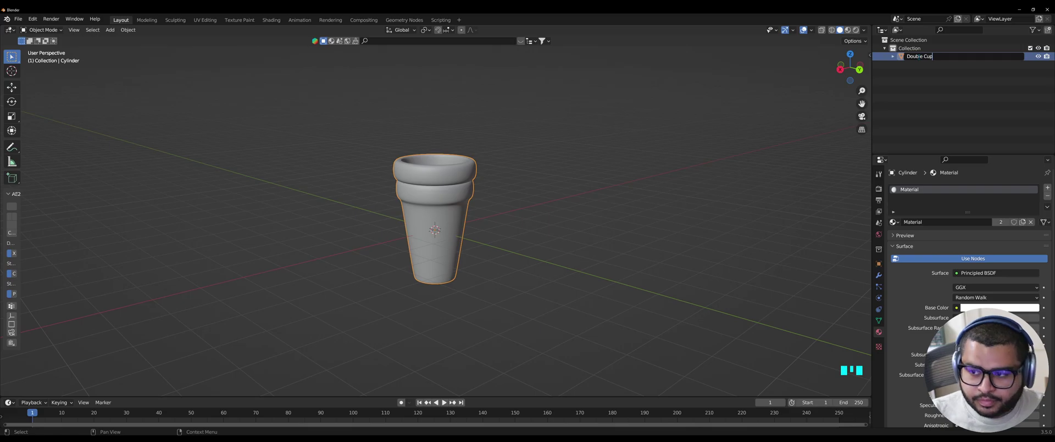
{"action": "key", "text": "Return"}
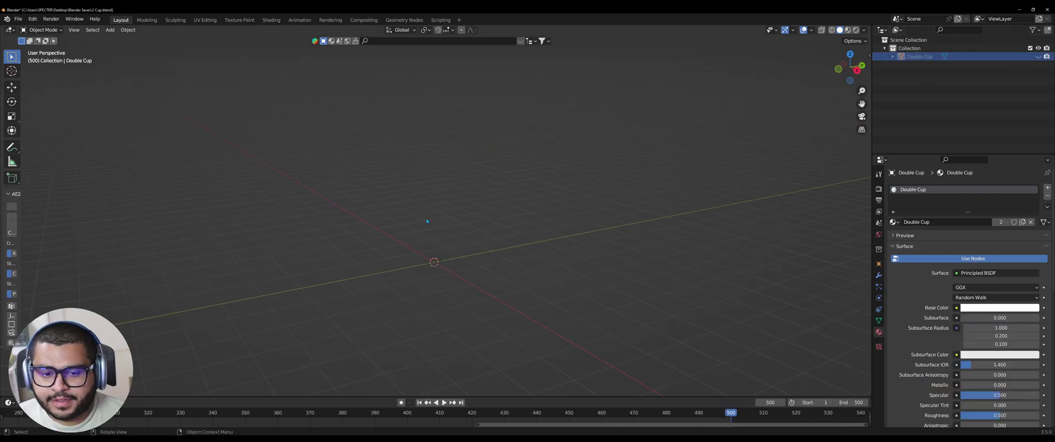
Add a new cylinder mesh at the world origin and delete its top face in Edit Mode
{"action": "key", "text": "shift+a"}
{"action": "mouse_move", "coordinate": [440, 257]}
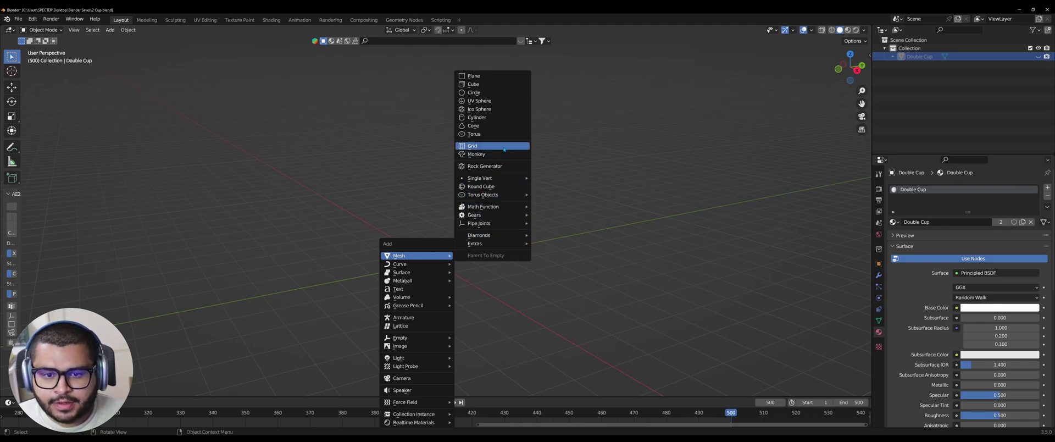
{"action": "left_click", "coordinate": [489, 118]}
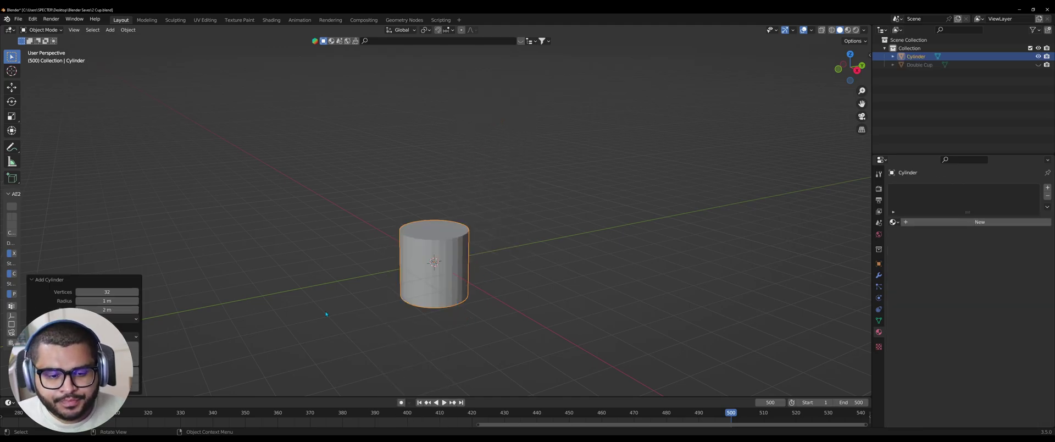
{"action": "key", "text": "Tab"}
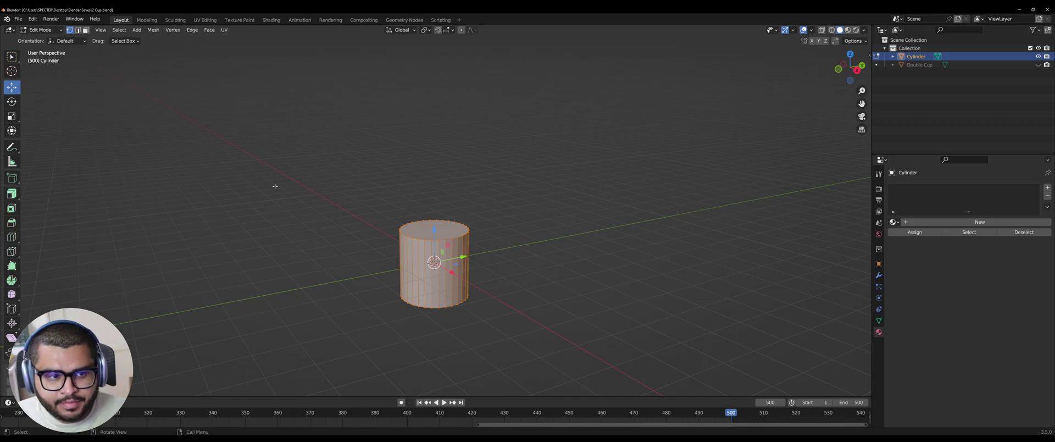
{"action": "key", "text": "3"}
{"action": "left_click", "coordinate": [447, 229]}
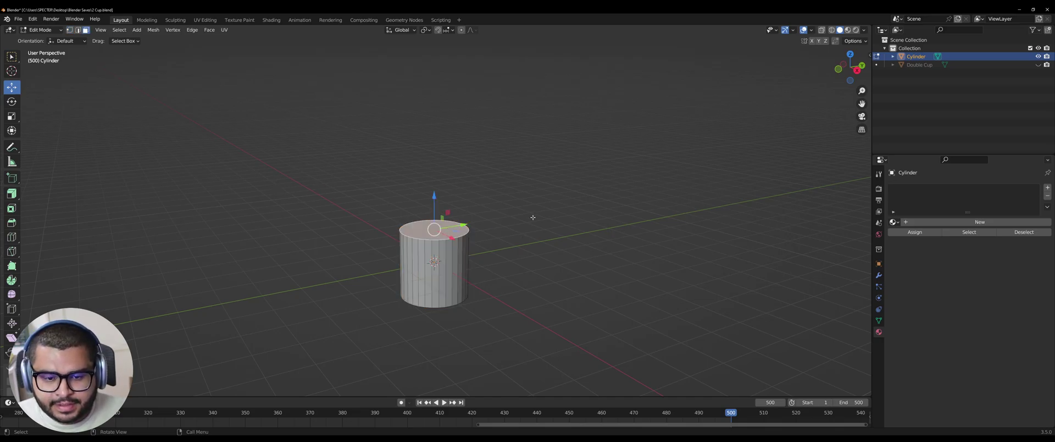
{"action": "key", "text": "Delete"}
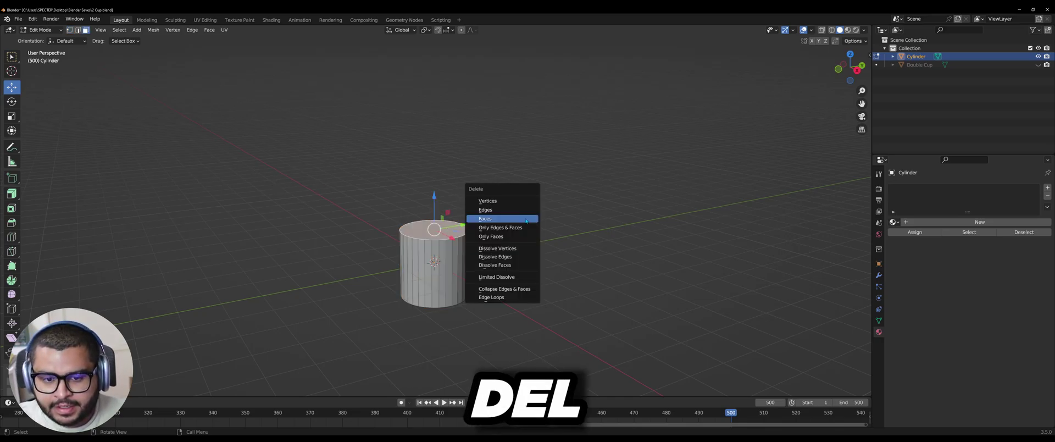
{"action": "left_click", "coordinate": [492, 220]}
{"action": "middle_click_drag", "start_coordinate": [547, 264], "coordinate": [526, 314]}
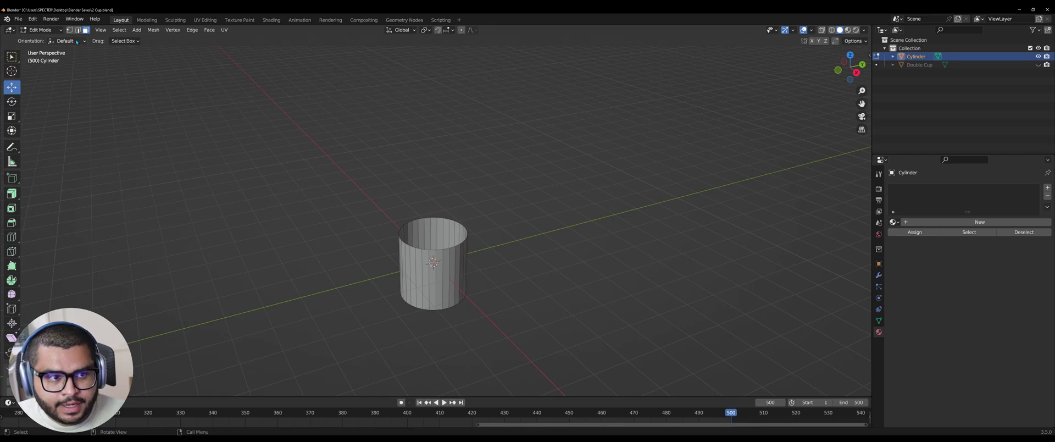
Select the vertices around the cylinder's open top rim and close the opening with Grid Fill
{"action": "left_click_drag", "start_coordinate": [337, 163], "coordinate": [570, 271]}
{"action": "middle_click_drag", "start_coordinate": [570, 271], "coordinate": [567, 249]}
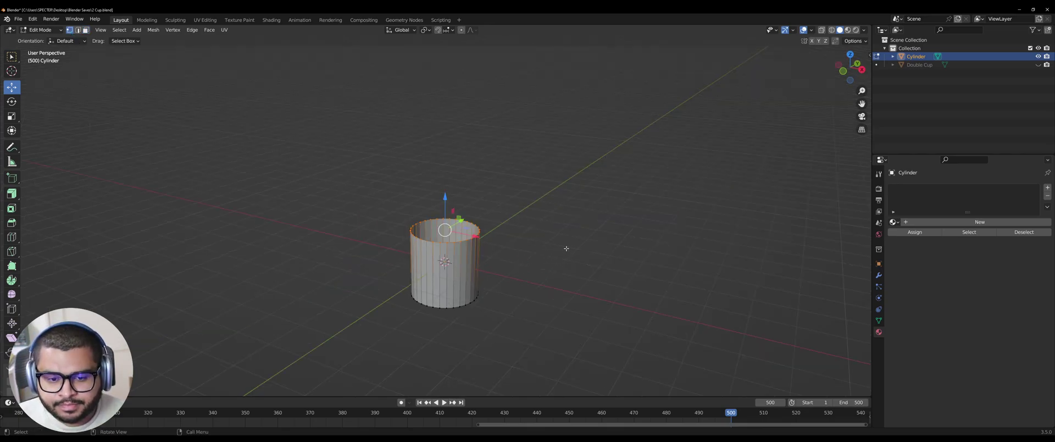
{"action": "key", "text": "ctrl+f"}
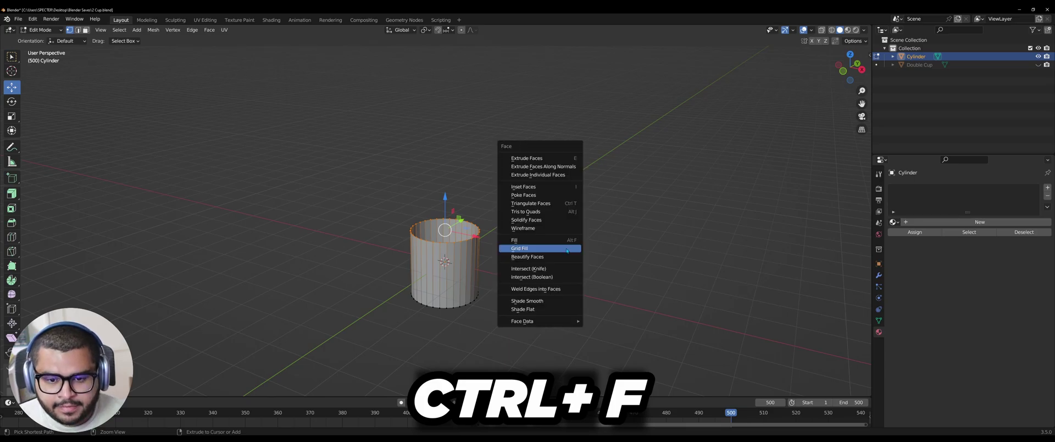
{"action": "left_click", "coordinate": [538, 249]}
{"action": "middle_click_drag", "start_coordinate": [568, 295], "coordinate": [574, 277]}
{"action": "left_click", "coordinate": [578, 276]}
Select the cylinder's bottom vertices and move them slightly upward along the Z axis to shorten it
{"action": "left_click_drag", "start_coordinate": [361, 273], "coordinate": [616, 324]}
{"action": "middle_click_drag", "start_coordinate": [523, 353], "coordinate": [575, 348]}
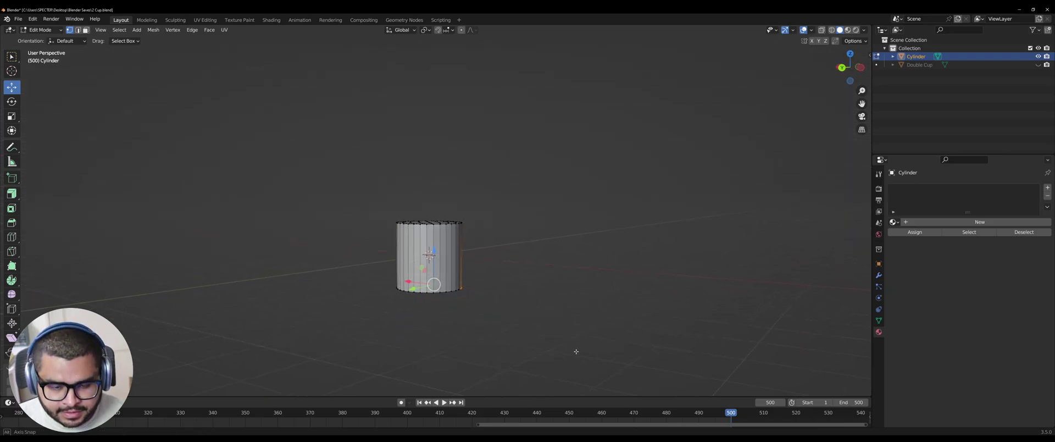
{"action": "left_click_drag", "start_coordinate": [347, 275], "coordinate": [593, 326]}
{"action": "middle_click_drag", "start_coordinate": [473, 347], "coordinate": [423, 330]}
{"action": "key", "text": "g"}
{"action": "key", "text": "z"}
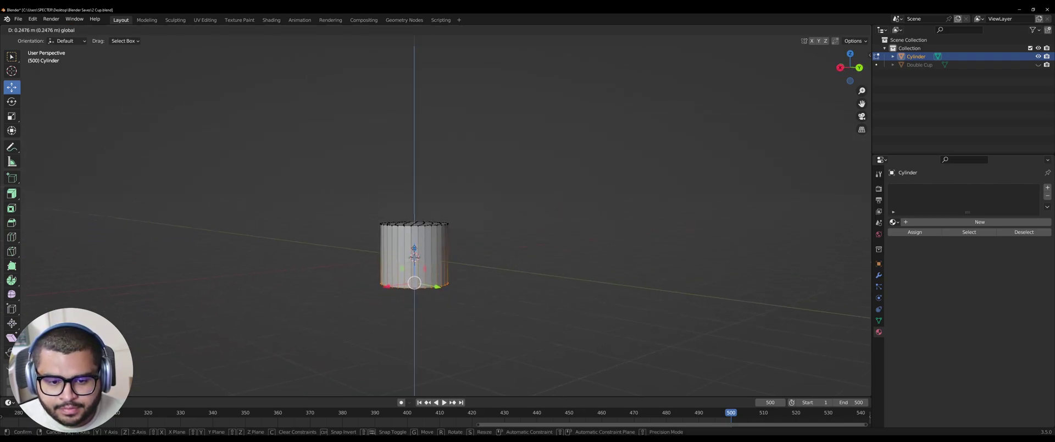
{"action": "left_click", "coordinate": [382, 264]}
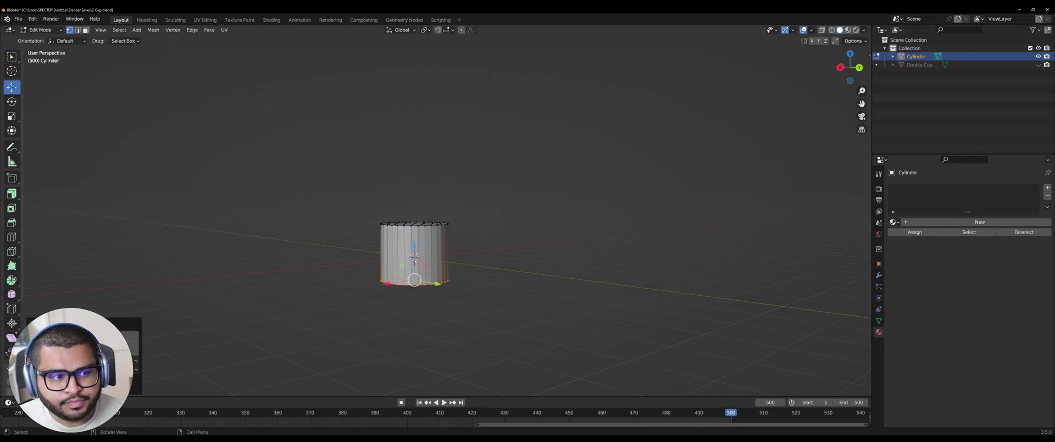
Raise the cylinder's selected bottom vertices by about 0.156 m along the Z axis and return to Object Mode
{"action": "key", "text": "g"}
{"action": "key", "text": "z"}
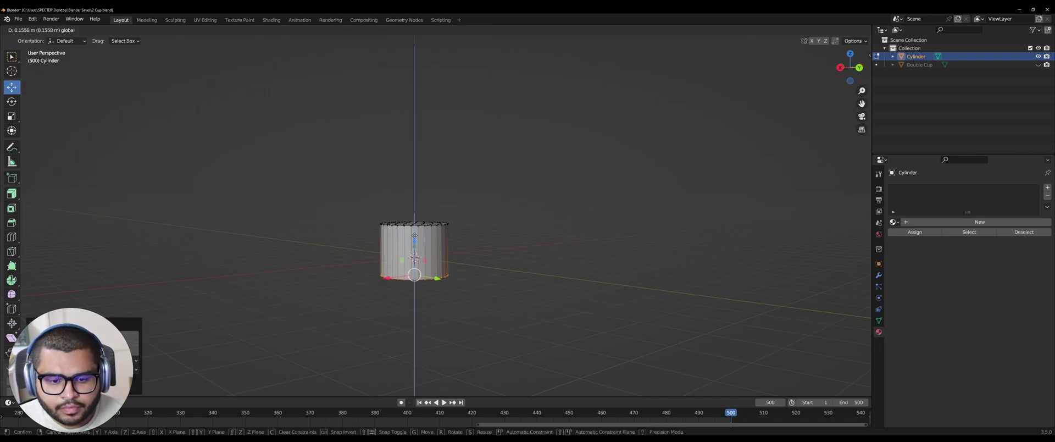
{"action": "left_click", "coordinate": [414, 236]}
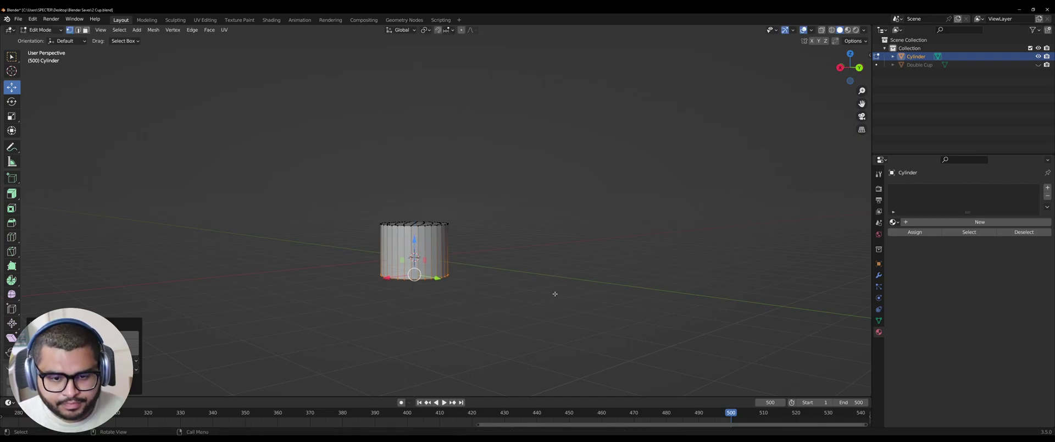
{"action": "key", "text": "Tab"}
Add a plane mesh and move it up along the Z axis to just below the cylinder's top
{"action": "middle_click_drag", "start_coordinate": [502, 266], "coordinate": [539, 267]}
{"action": "key", "text": "shift+a"}
{"action": "mouse_move", "coordinate": [528, 264]}
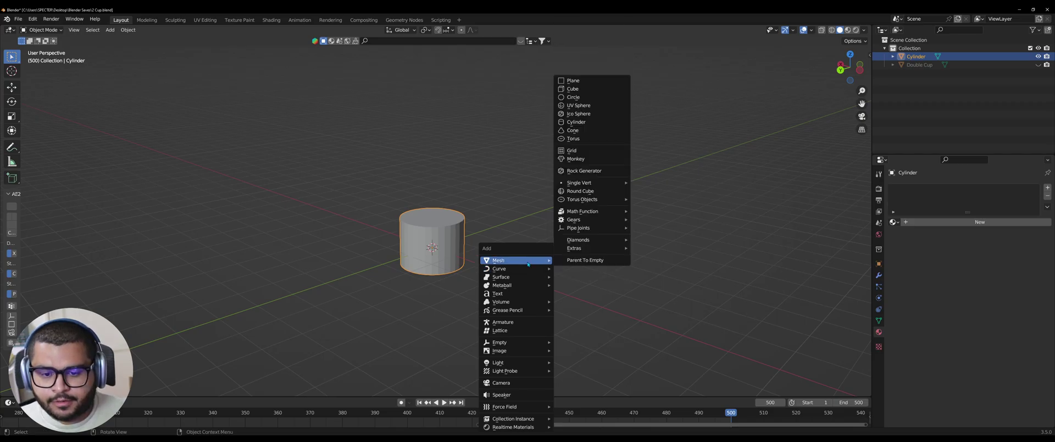
{"action": "left_click", "coordinate": [616, 82]}
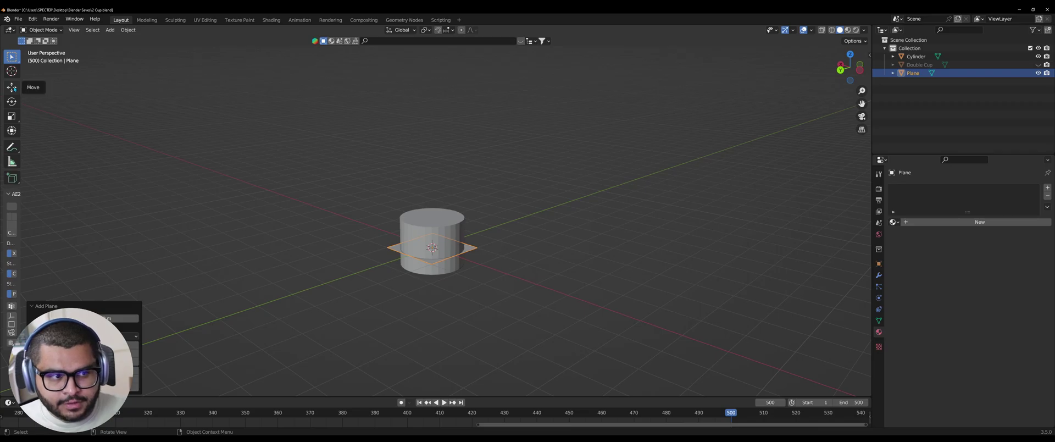
{"action": "left_click", "coordinate": [12, 87]}
{"action": "left_click_drag", "start_coordinate": [433, 215], "coordinate": [433, 188]}
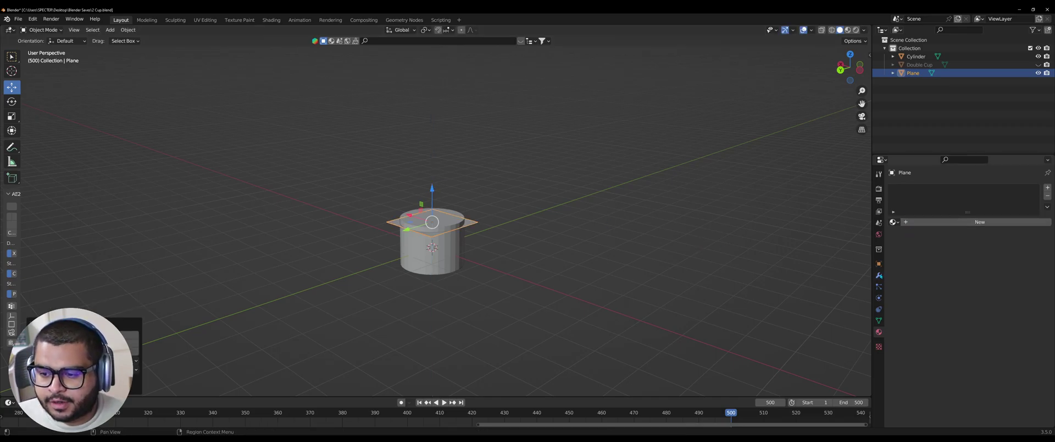
Add an Ocean modifier to the plane and set its viewport and render resolution to 15
{"action": "left_click", "coordinate": [878, 275]}
{"action": "left_click", "coordinate": [929, 187]}
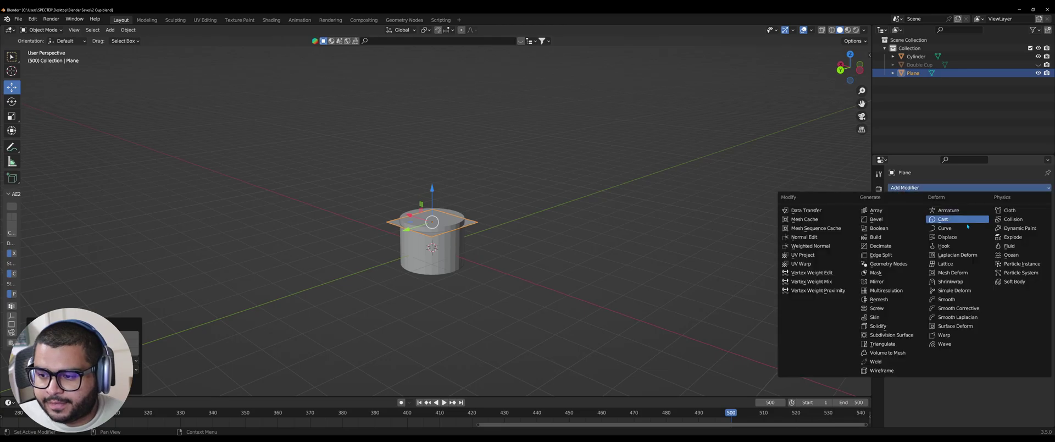
{"action": "left_click", "coordinate": [1011, 254]}
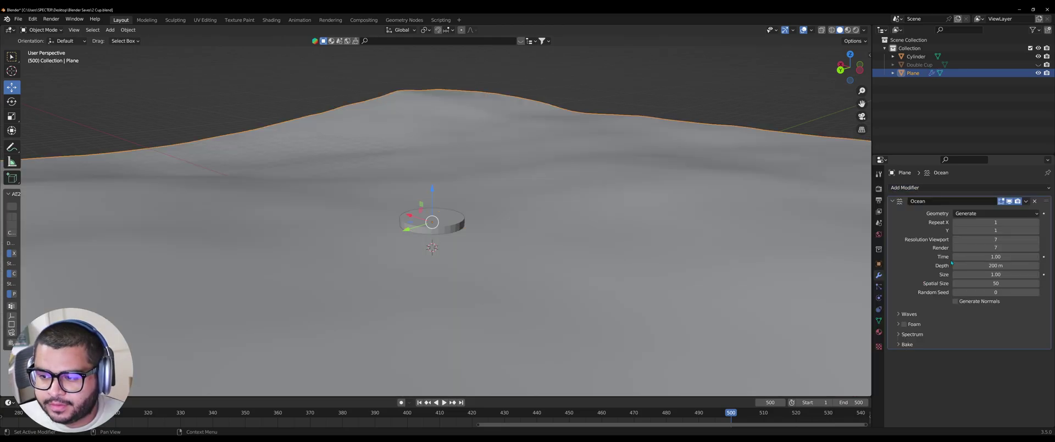
{"action": "left_click", "coordinate": [1003, 240]}
{"action": "type", "text": "15"}
{"action": "key", "text": "Return"}
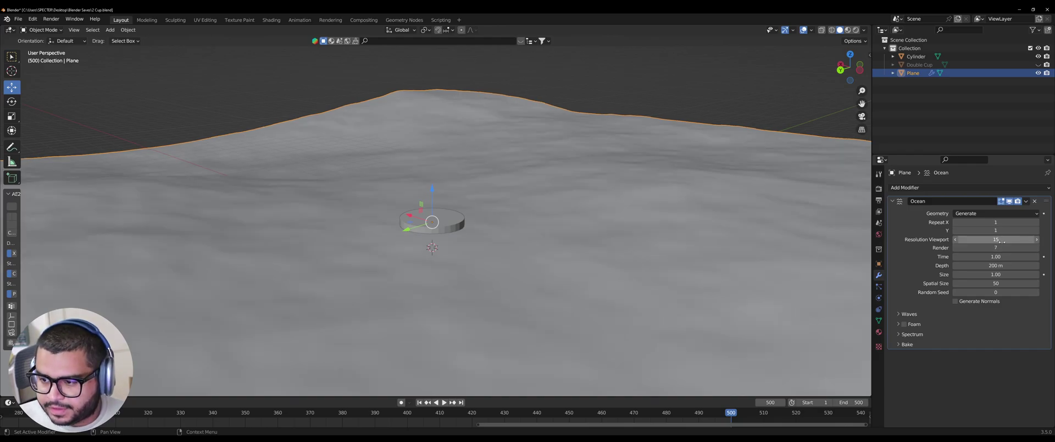
{"action": "left_click", "coordinate": [1002, 248]}
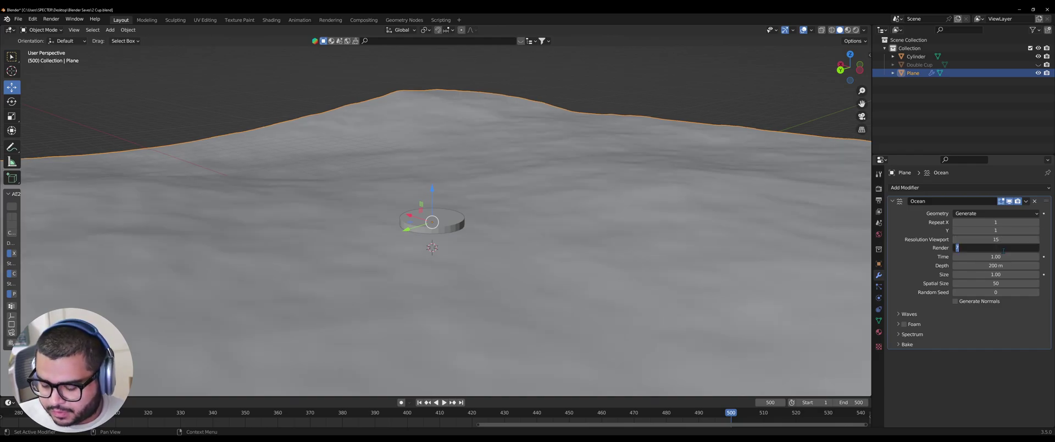
{"action": "type", "text": "15"}
{"action": "key", "text": "Return"}
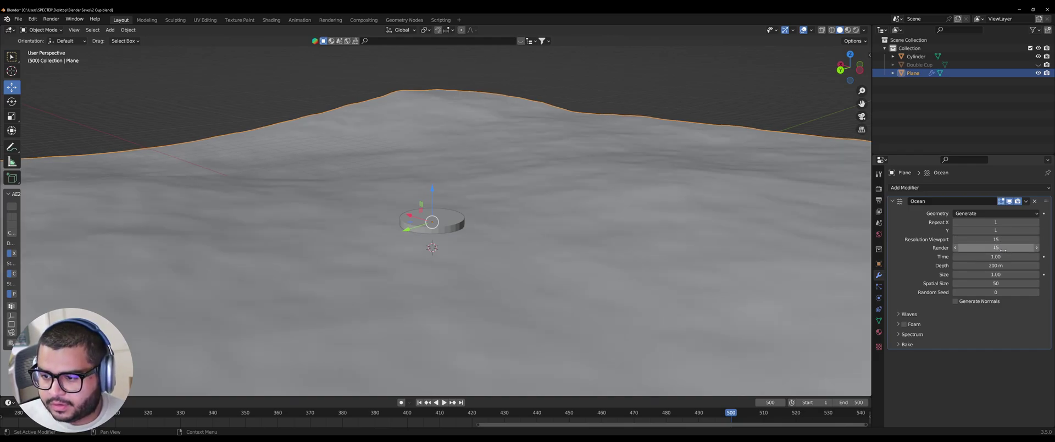
Set the Ocean modifier's spatial size to 20
{"action": "left_click", "coordinate": [989, 284]}
{"action": "type", "text": "2"}
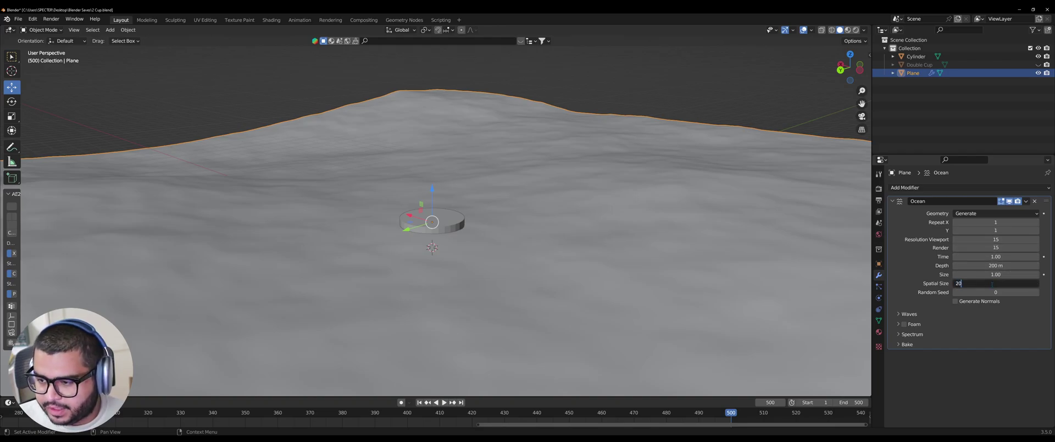
{"action": "type", "text": "0"}
{"action": "key", "text": "Return"}
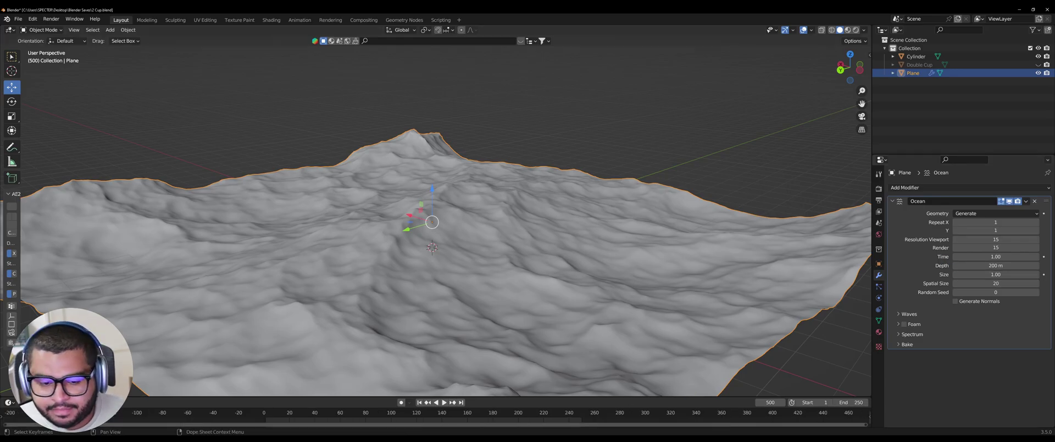
Keyframe the Ocean modifier's Time at 1.00 on frame 1 and set the scene's end frame to 500
{"action": "left_click", "coordinate": [271, 413]}
{"action": "key", "text": "space"}
{"action": "key", "text": "Escape"}
{"action": "left_click", "coordinate": [1044, 256]}
{"action": "left_click", "coordinate": [851, 403]}
{"action": "type", "text": "500"}
{"action": "key", "text": "Return"}
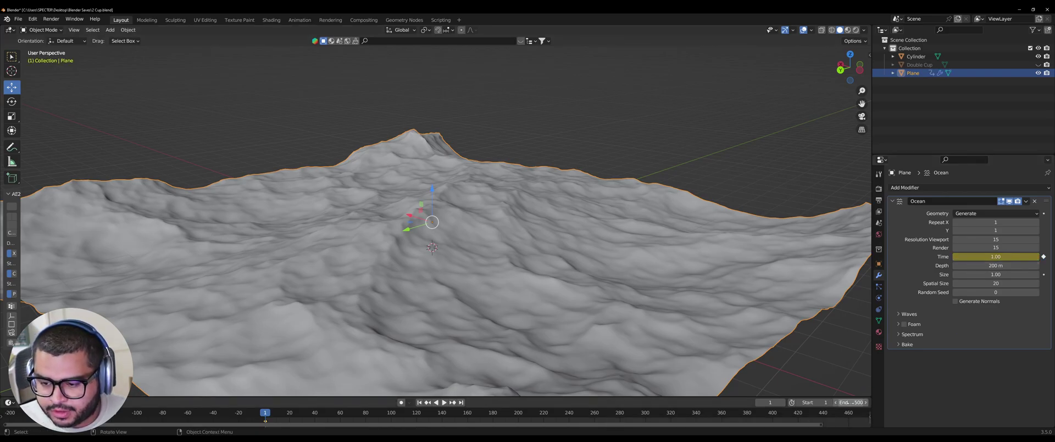
Go to frame 500, set the Ocean modifier's Time to 20, and keyframe it
{"action": "key", "text": "Home"}
{"action": "scroll", "coordinate": [802, 422], "scroll_direction": "down", "scroll_amount": 1}
{"action": "key", "text": "shift+Right"}
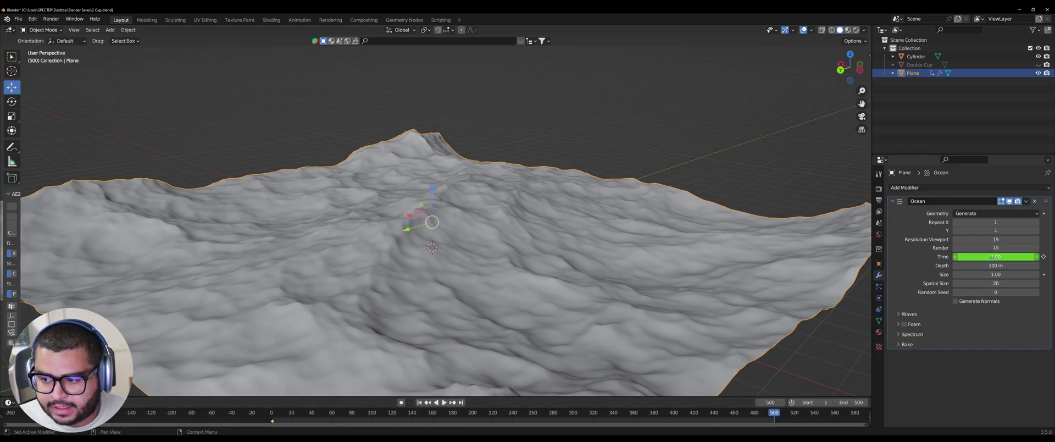
{"action": "left_click", "coordinate": [1021, 257]}
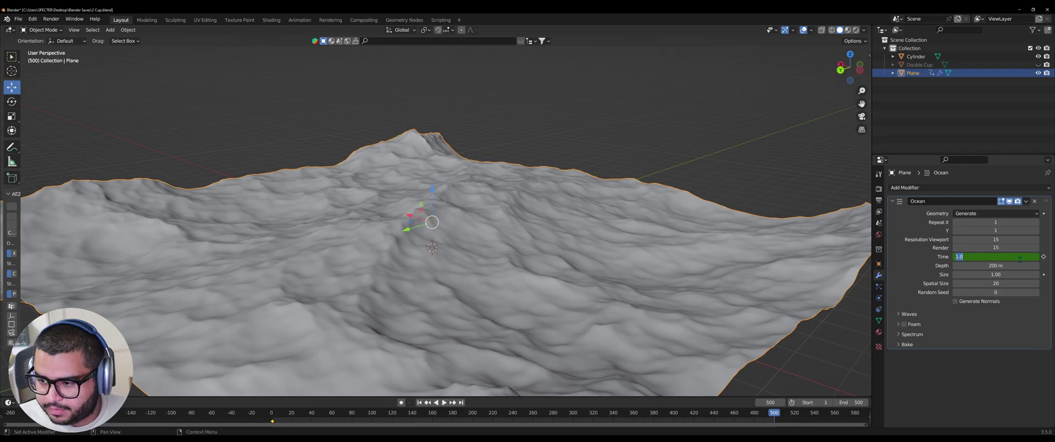
{"action": "type", "text": "20"}
{"action": "key", "text": "Return"}
{"action": "key", "text": "i"}
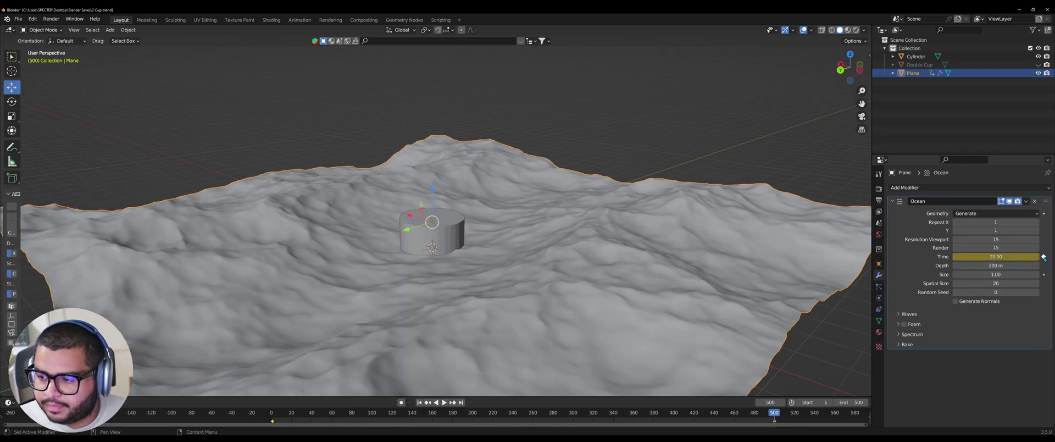
Add a Shrinkwrap modifier to the cylinder and set the plane as its target
{"action": "left_click", "coordinate": [453, 229]}
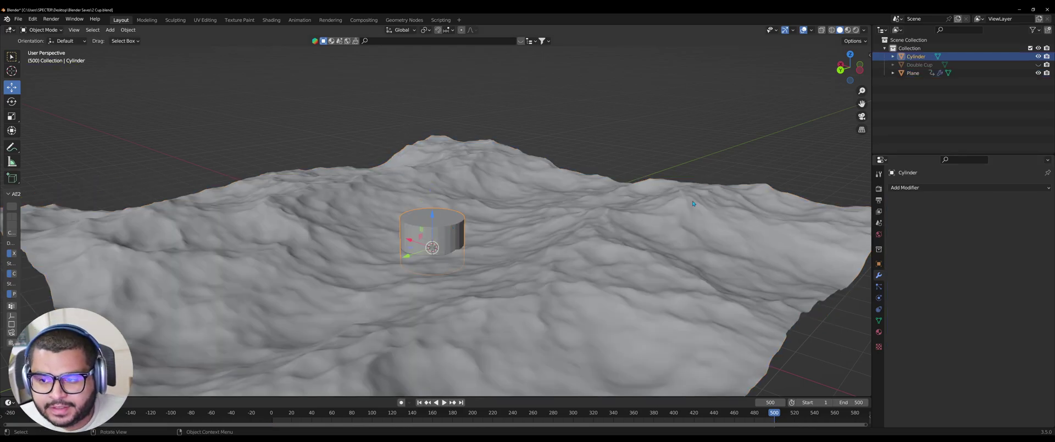
{"action": "left_click", "coordinate": [925, 189]}
{"action": "left_click", "coordinate": [949, 282]}
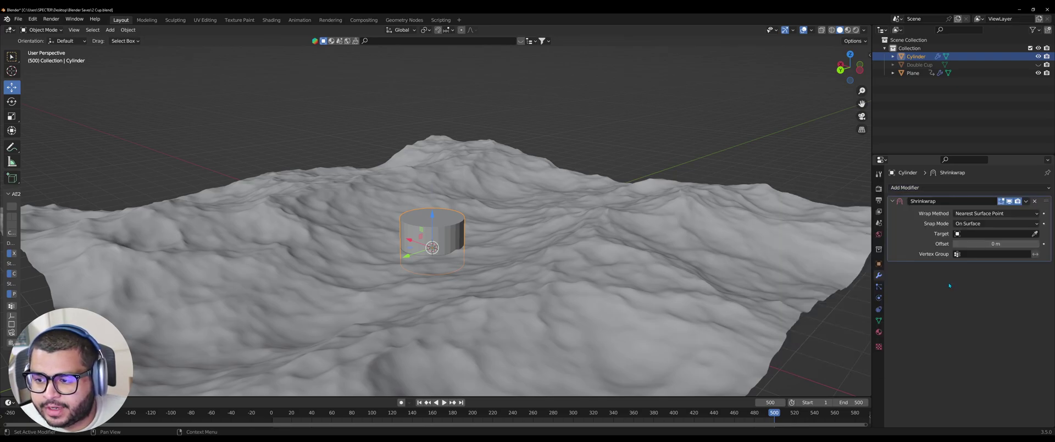
{"action": "left_click", "coordinate": [971, 233]}
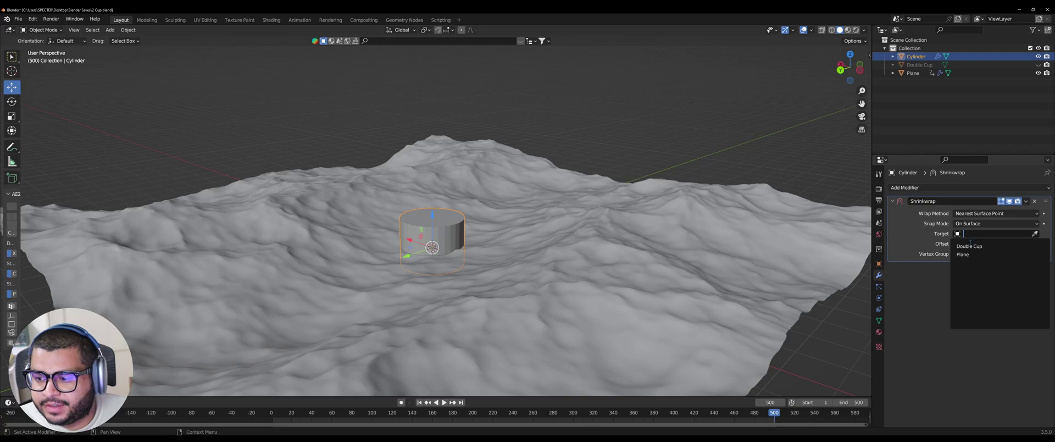
{"action": "left_click", "coordinate": [976, 255]}
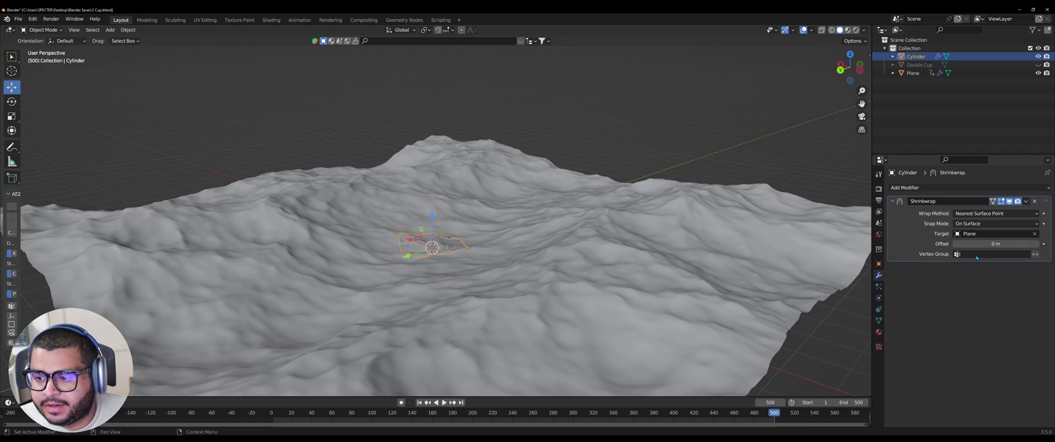
Preview the plane's ocean animation and set its keyframe interpolation to Linear
{"action": "left_click", "coordinate": [488, 235]}
{"action": "key", "text": "space"}
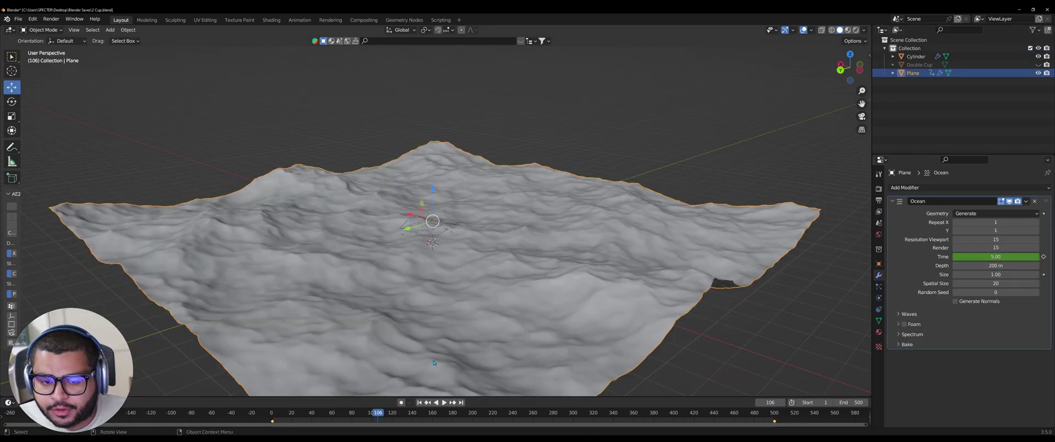
{"action": "right_click", "coordinate": [276, 422]}
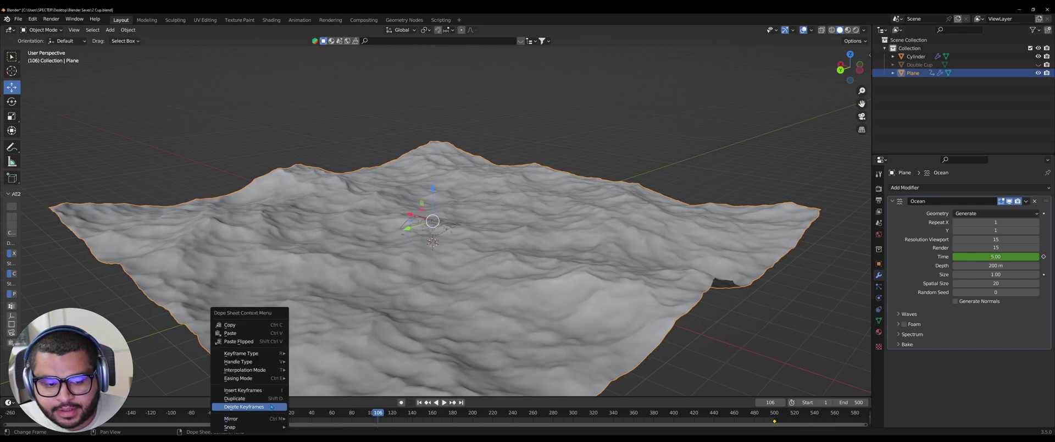
{"action": "mouse_move", "coordinate": [271, 394]}
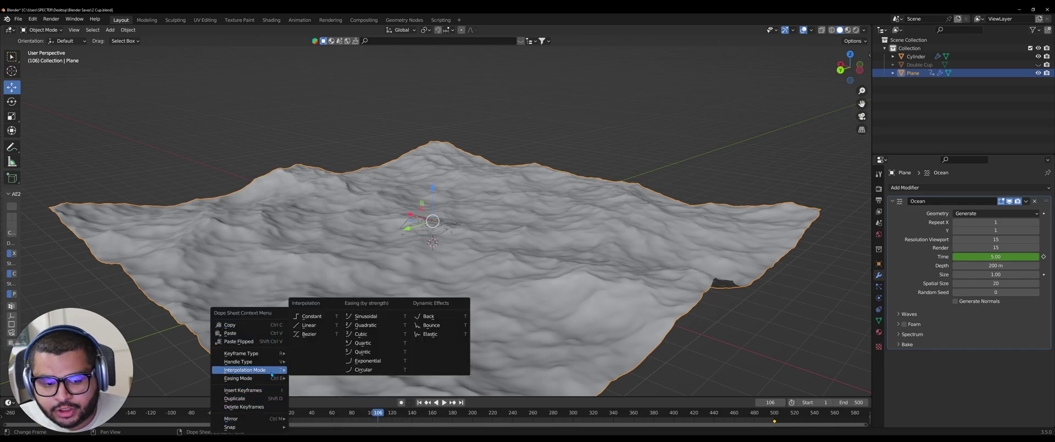
{"action": "left_click", "coordinate": [314, 330]}
Set the cylinder's Shrinkwrap to Project with Outside Surface snapping on the Z axis, enabling Negative and disabling Positive
{"action": "left_click", "coordinate": [915, 56]}
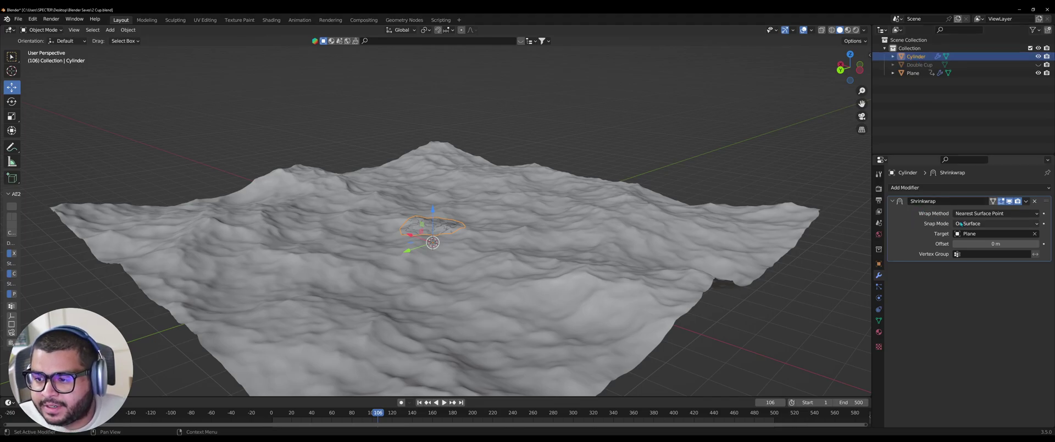
{"action": "left_click", "coordinate": [980, 215]}
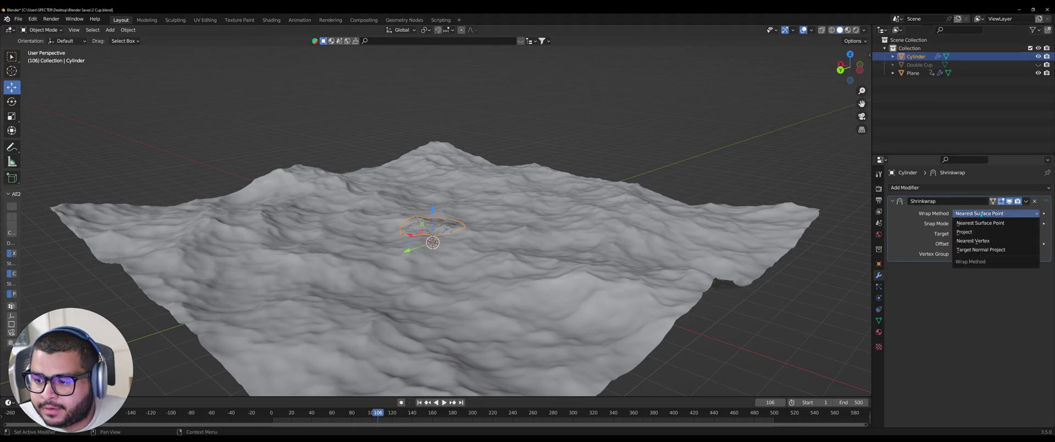
{"action": "left_click", "coordinate": [981, 225]}
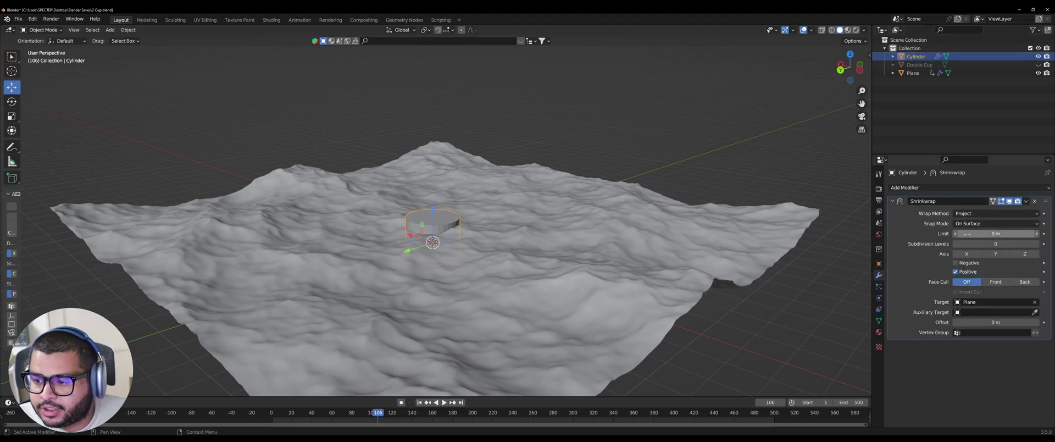
{"action": "left_click", "coordinate": [984, 224]}
{"action": "left_click", "coordinate": [971, 260]}
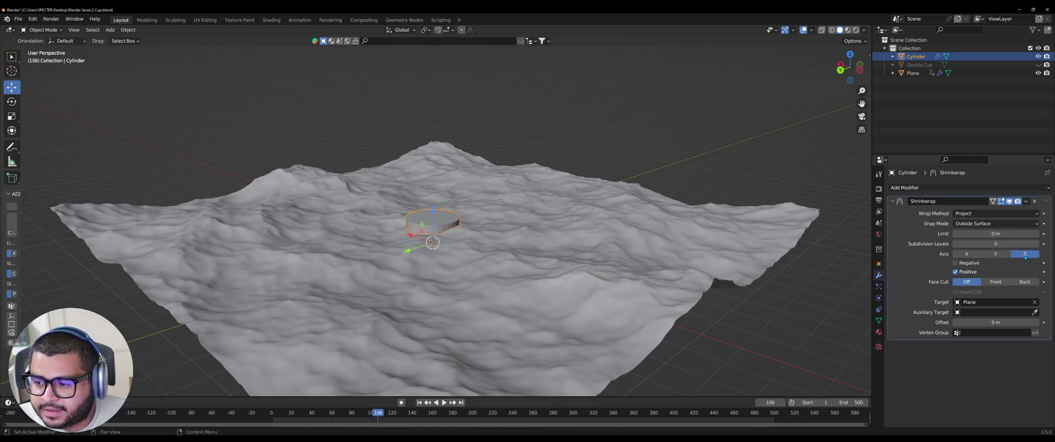
{"action": "left_click", "coordinate": [956, 263]}
{"action": "left_click", "coordinate": [956, 272]}
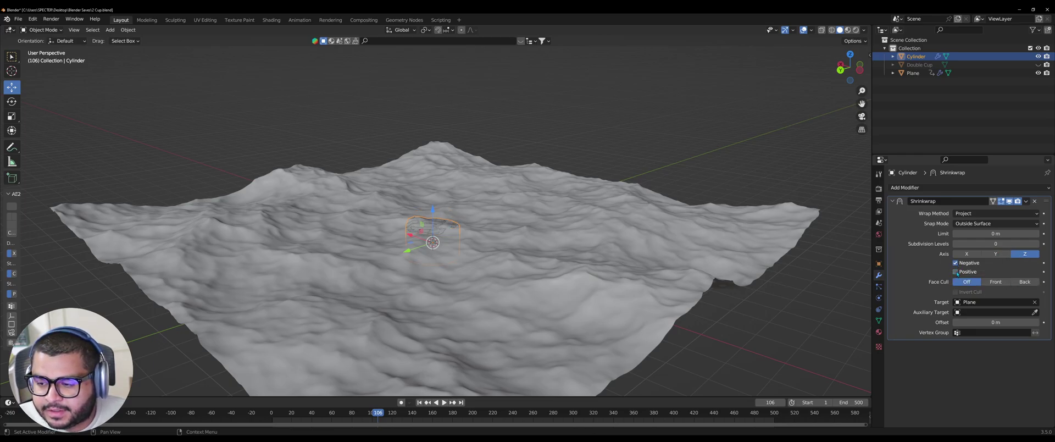
Add a Subdivision Surface modifier to the cylinder with viewport and render levels of 4
{"action": "left_click", "coordinate": [907, 187]}
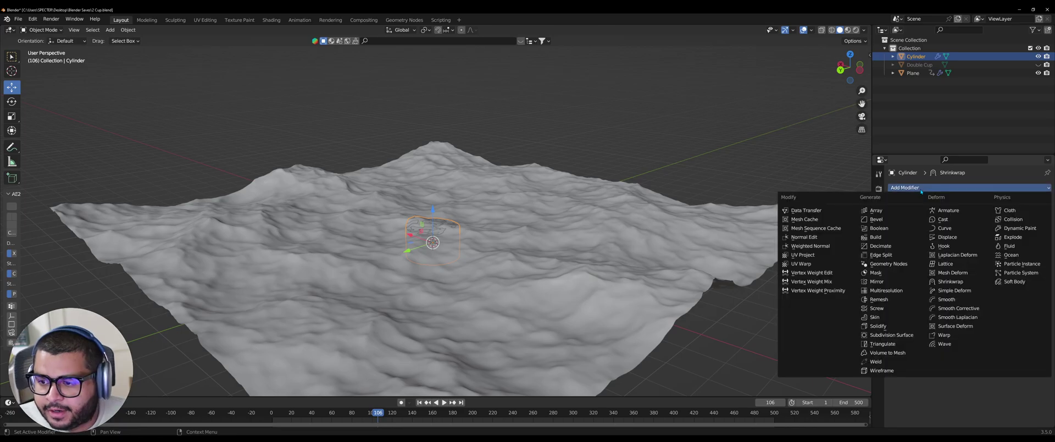
{"action": "left_click", "coordinate": [884, 334]}
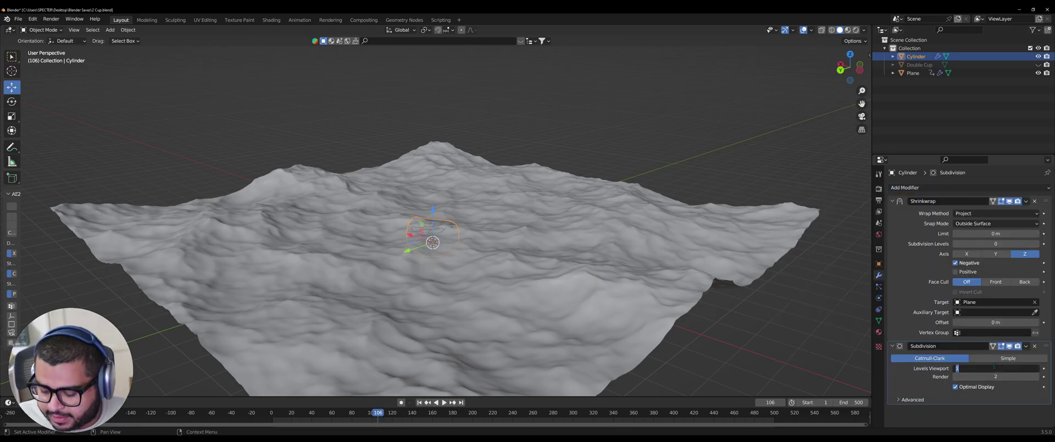
{"action": "left_click", "coordinate": [994, 366]}
{"action": "type", "text": "4"}
{"action": "key", "text": "Return"}
{"action": "left_click", "coordinate": [998, 376]}
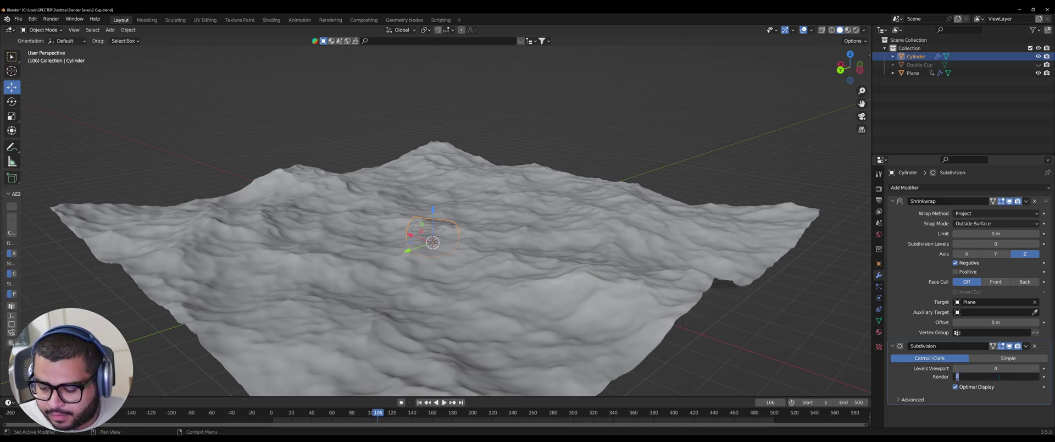
{"action": "type", "text": "4"}
{"action": "key", "text": "Return"}
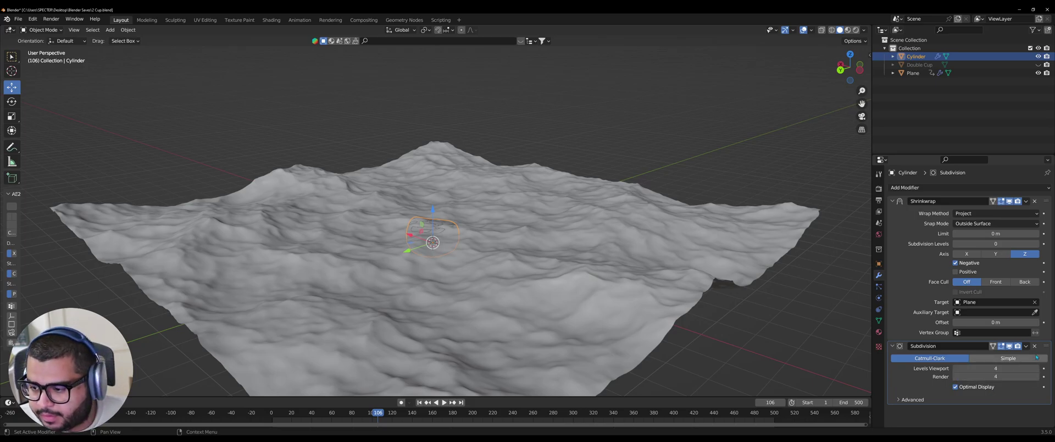
Place the cylinder's Subdivision modifier above Shrinkwrap in the stack and hide the plane in the viewport
{"action": "left_click_drag", "start_coordinate": [1047, 347], "coordinate": [1047, 201]}
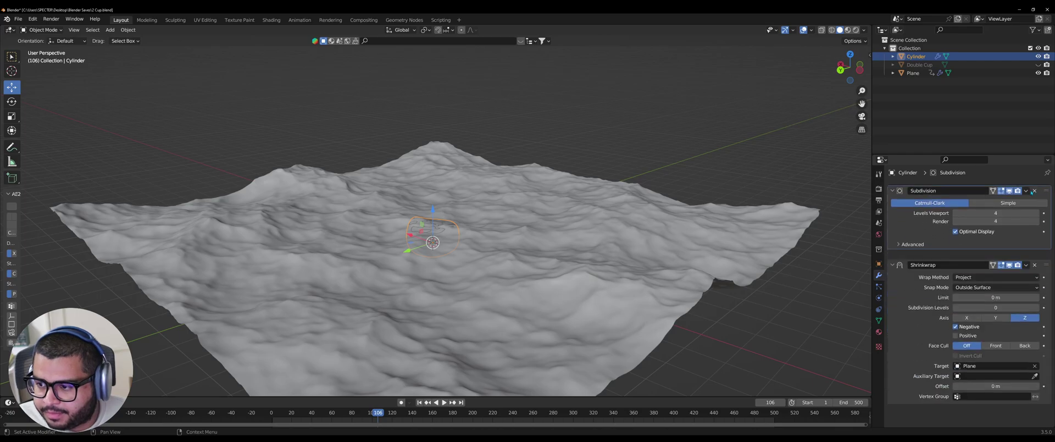
{"action": "middle_click_drag", "start_coordinate": [660, 253], "coordinate": [659, 219]}
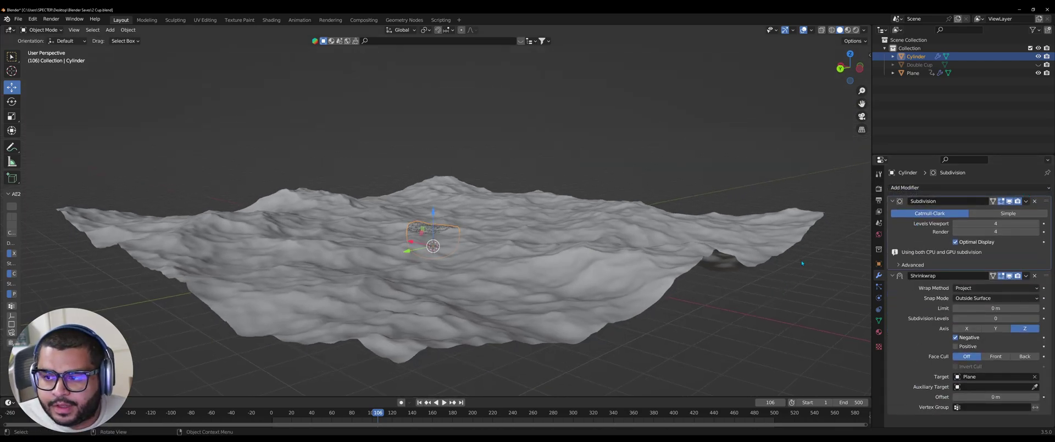
{"action": "left_click", "coordinate": [1038, 72]}
{"action": "middle_click_drag", "start_coordinate": [440, 258], "coordinate": [432, 240]}
{"action": "scroll", "coordinate": [432, 240], "scroll_direction": "up", "scroll_amount": 4}
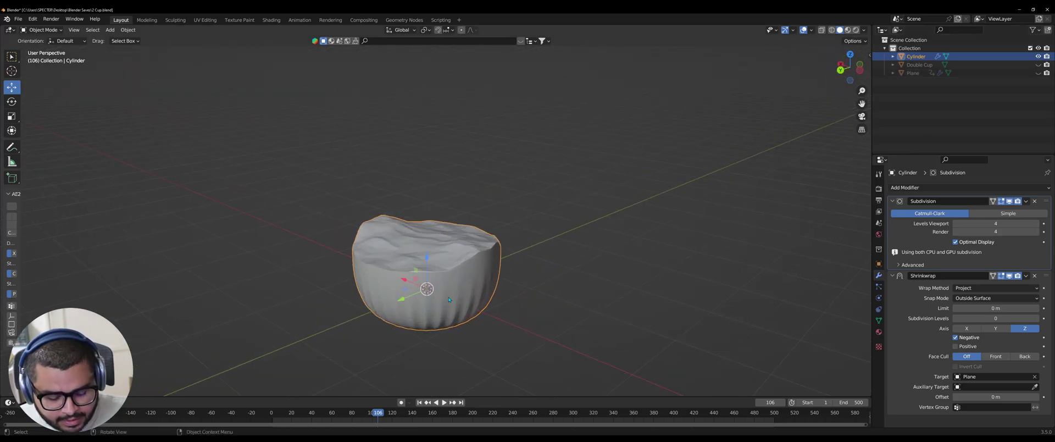
Add edge loops tight against the cylinder's top and bottom edges to sharpen its subdivided shape, and preview the animation
{"action": "key", "text": "Tab"}
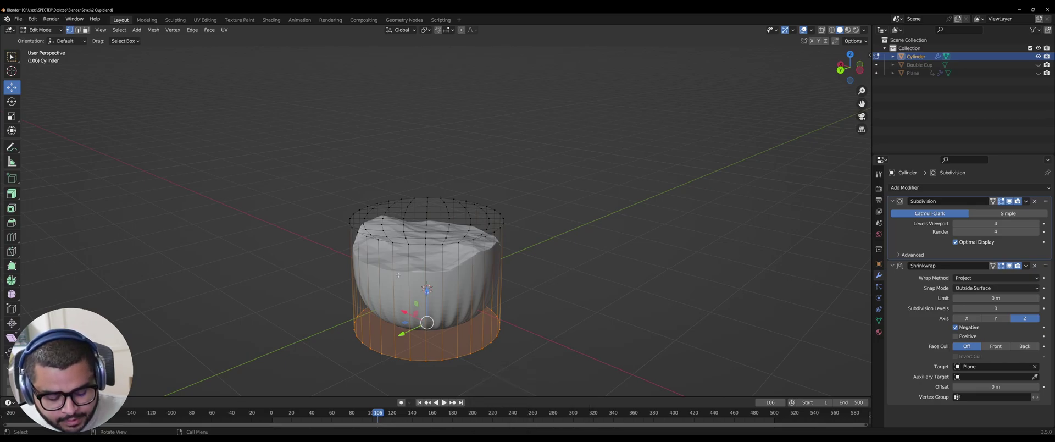
{"action": "key", "text": "ctrl+r"}
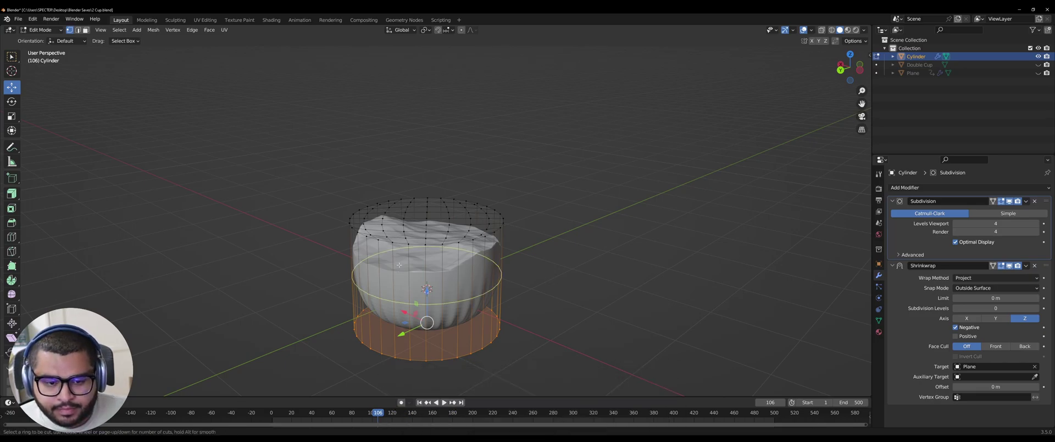
{"action": "left_click", "coordinate": [399, 265]}
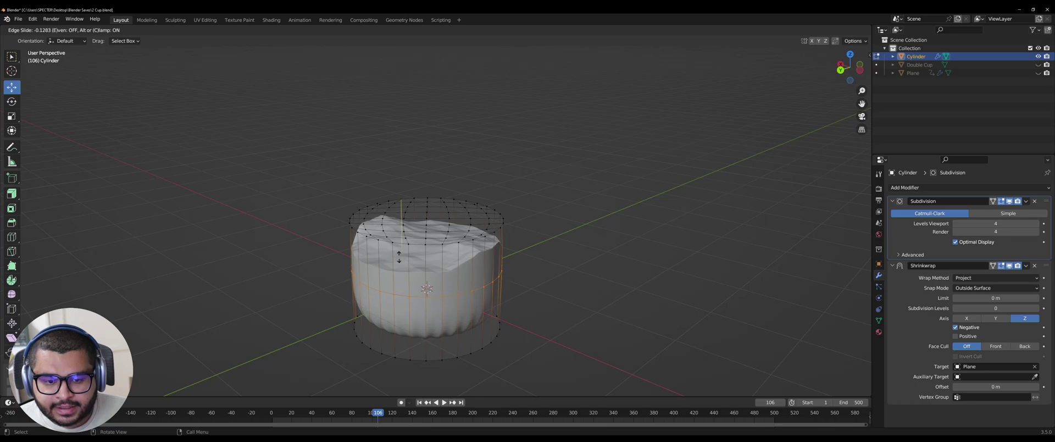
{"action": "left_click", "coordinate": [395, 200]}
{"action": "key", "text": "ctrl+r"}
{"action": "left_click", "coordinate": [415, 318]}
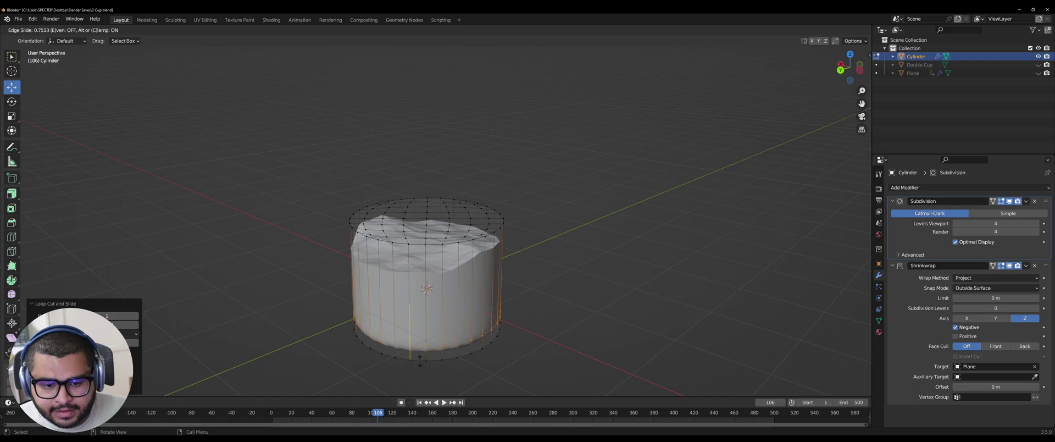
{"action": "left_click", "coordinate": [418, 386]}
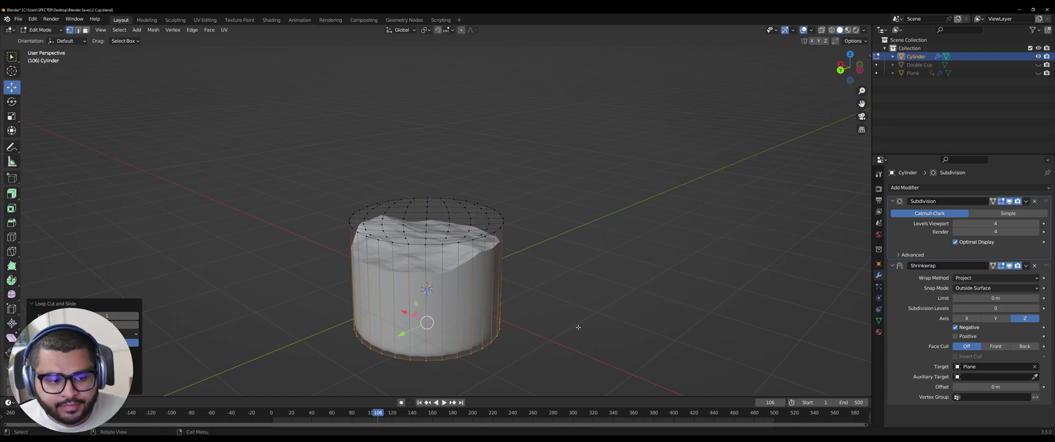
{"action": "scroll", "coordinate": [578, 329], "scroll_direction": "down", "scroll_amount": 1}
{"action": "key", "text": "Tab"}
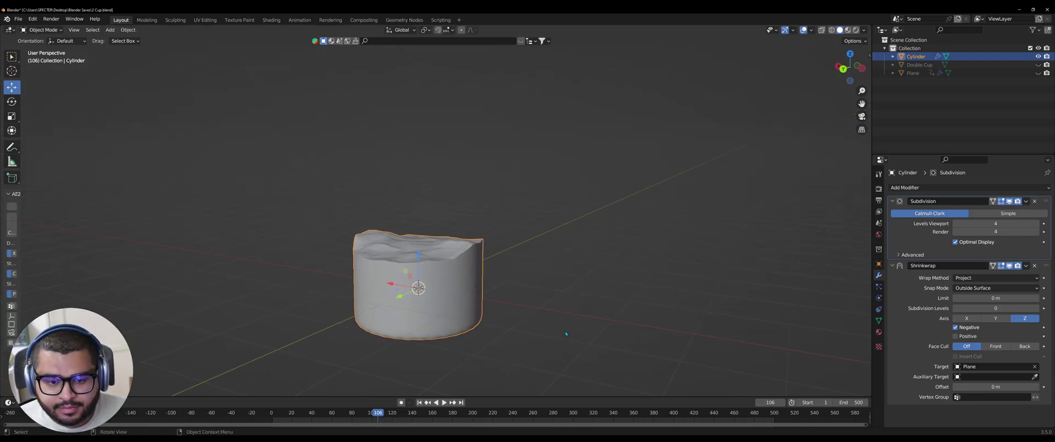
{"action": "key", "text": "space"}
{"action": "key", "text": "space"}
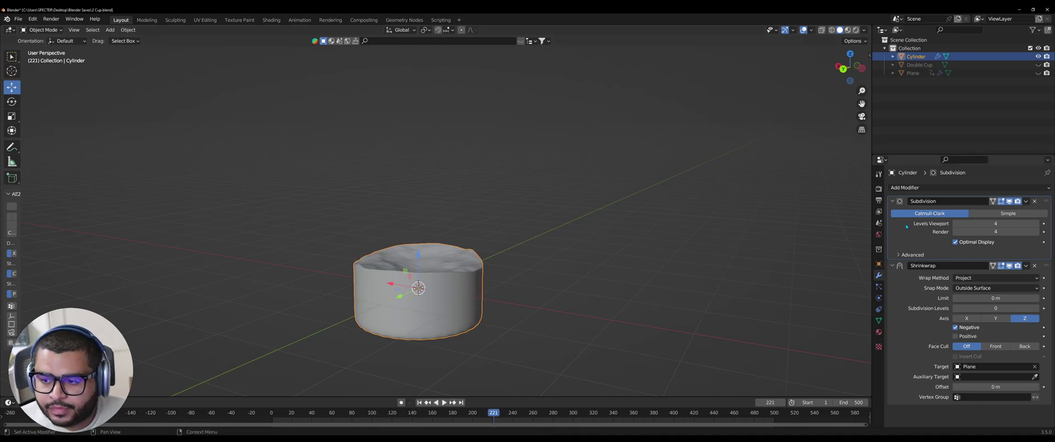
Add a second Subdivision Surface modifier after the cylinder's Shrinkwrap with viewport level 2, and save the file
{"action": "left_click", "coordinate": [920, 188]}
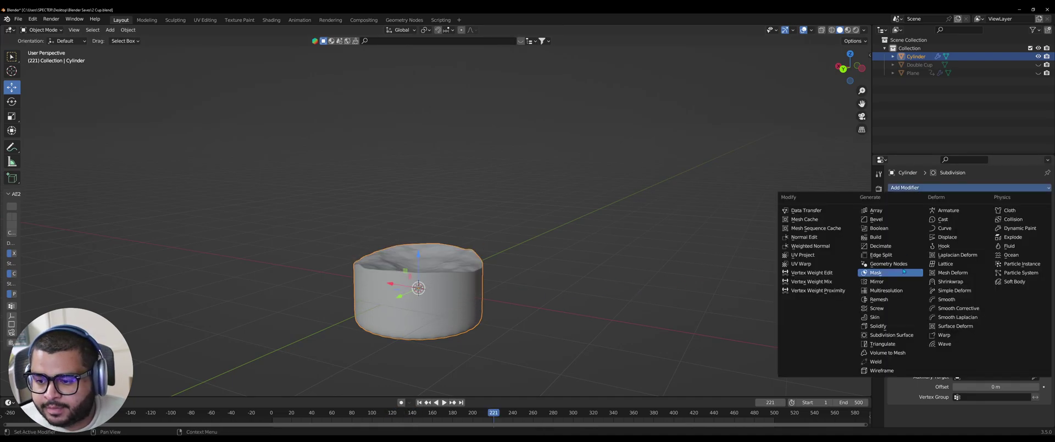
{"action": "left_click", "coordinate": [879, 339]}
{"action": "scroll", "coordinate": [989, 329], "scroll_direction": "down", "scroll_amount": 2}
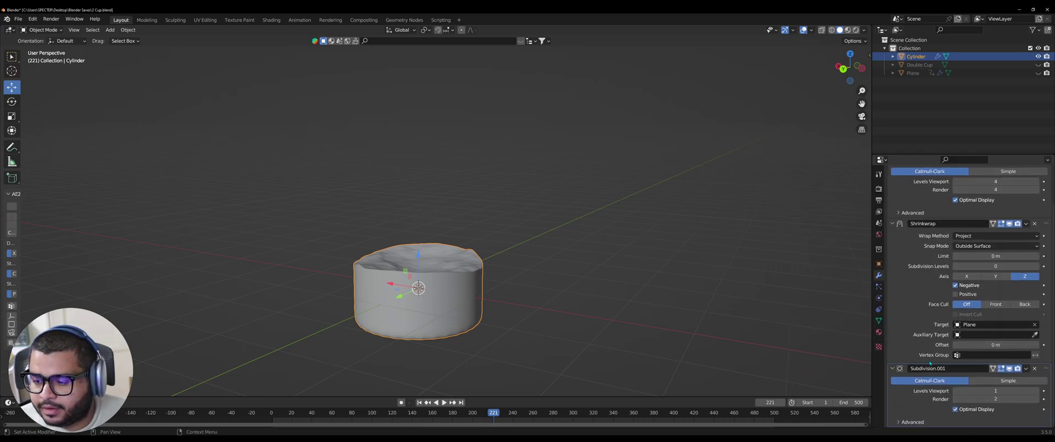
{"action": "left_click", "coordinate": [1002, 391]}
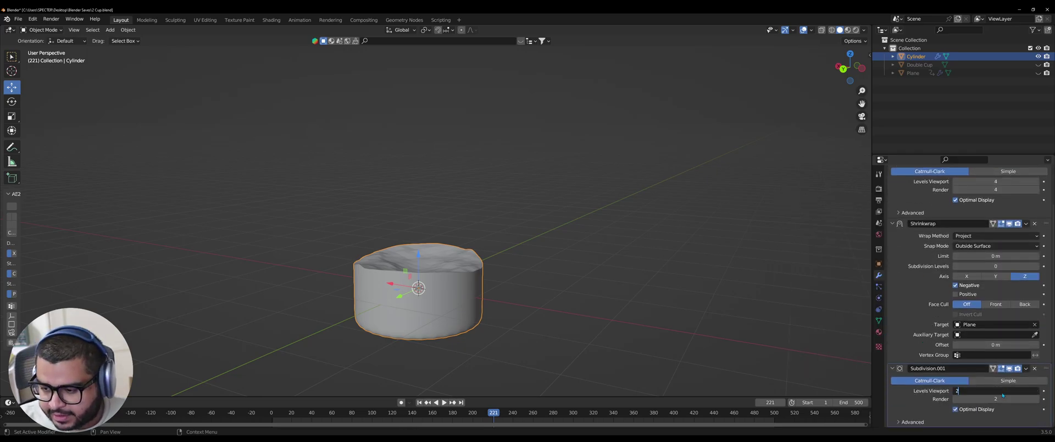
{"action": "key", "text": "Return"}
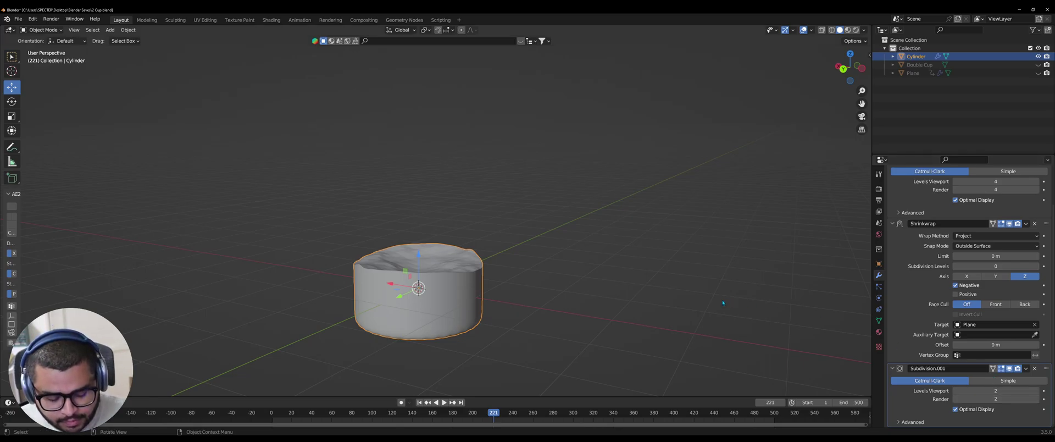
{"action": "key", "text": "ctrl+s"}
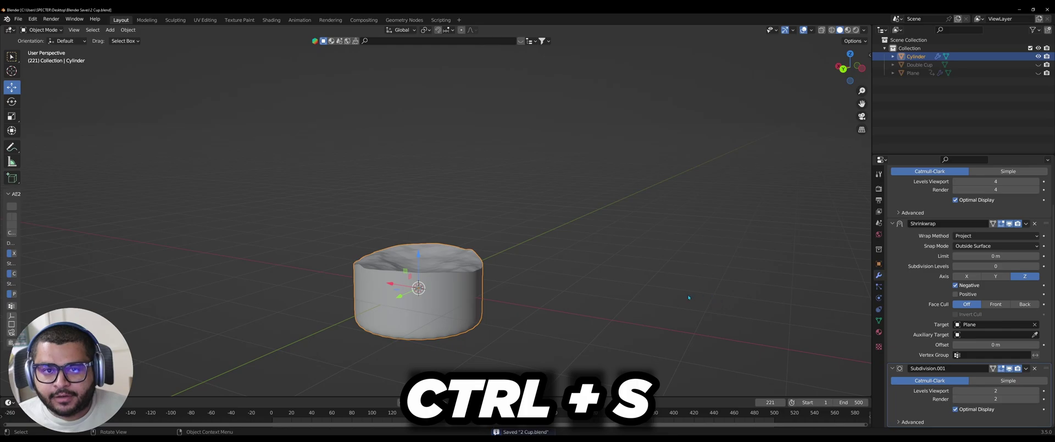
Unhide the ocean plane and scale it down until it extends only slightly beyond the cylinder's top
{"action": "scroll", "coordinate": [568, 297], "scroll_direction": "down", "scroll_amount": 2}
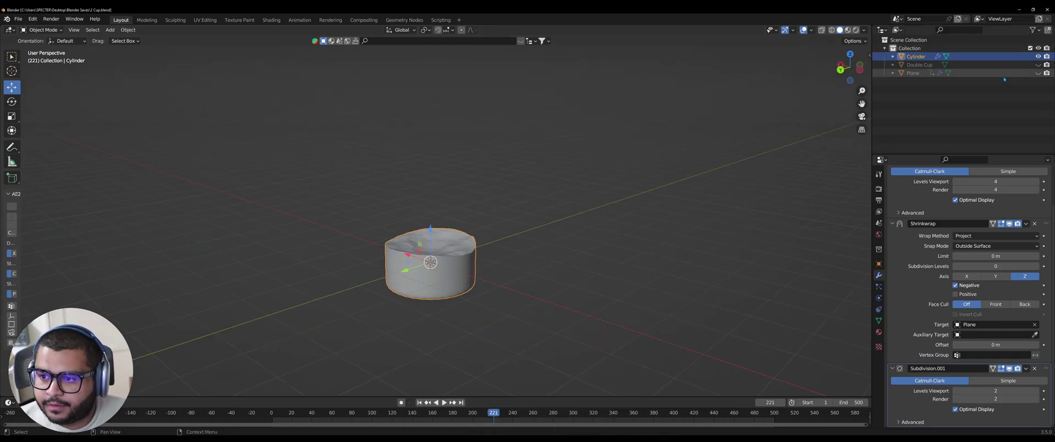
{"action": "left_click", "coordinate": [1038, 72]}
{"action": "left_click", "coordinate": [913, 73]}
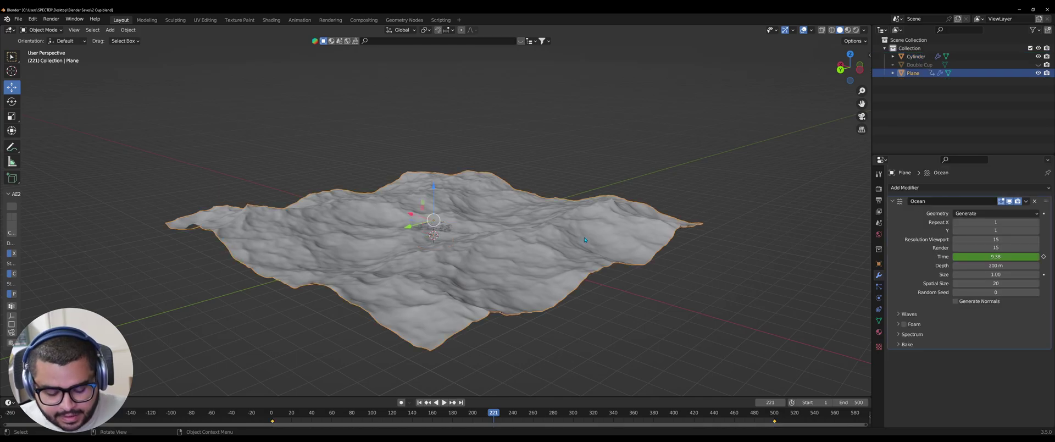
{"action": "key", "text": "s"}
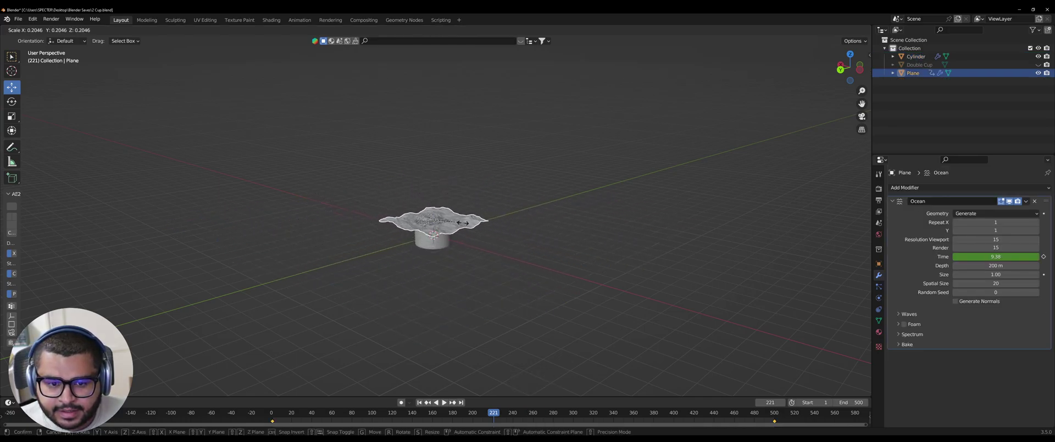
{"action": "left_click", "coordinate": [454, 222]}
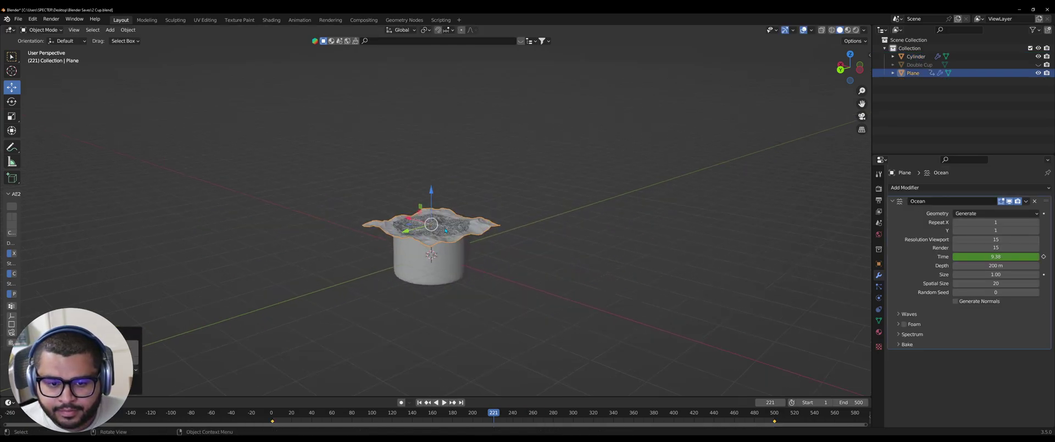
{"action": "scroll", "coordinate": [444, 229], "scroll_direction": "up", "scroll_amount": 5}
{"action": "middle_click_drag", "start_coordinate": [444, 228], "coordinate": [616, 308]}
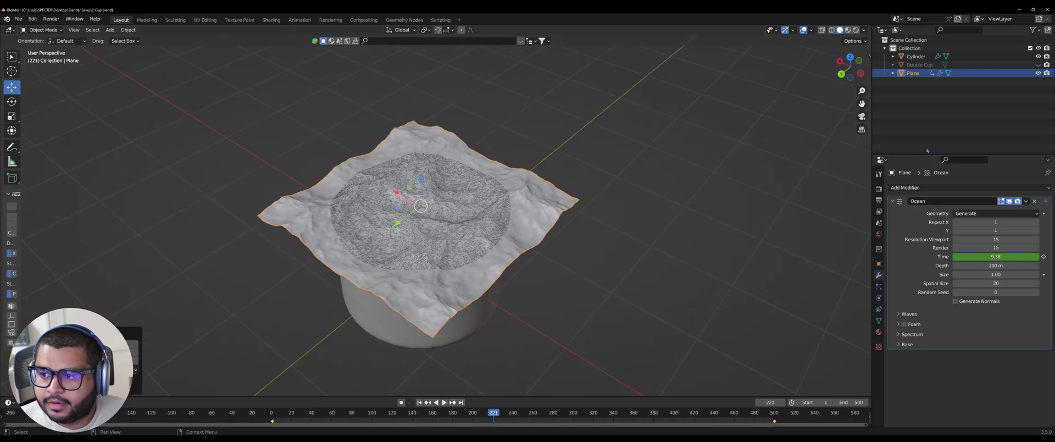
Preview the liquid animation with the ocean plane hidden, and undo the hiding
{"action": "left_click", "coordinate": [1038, 72]}
{"action": "middle_click_drag", "start_coordinate": [663, 245], "coordinate": [605, 258]}
{"action": "key", "text": "space"}
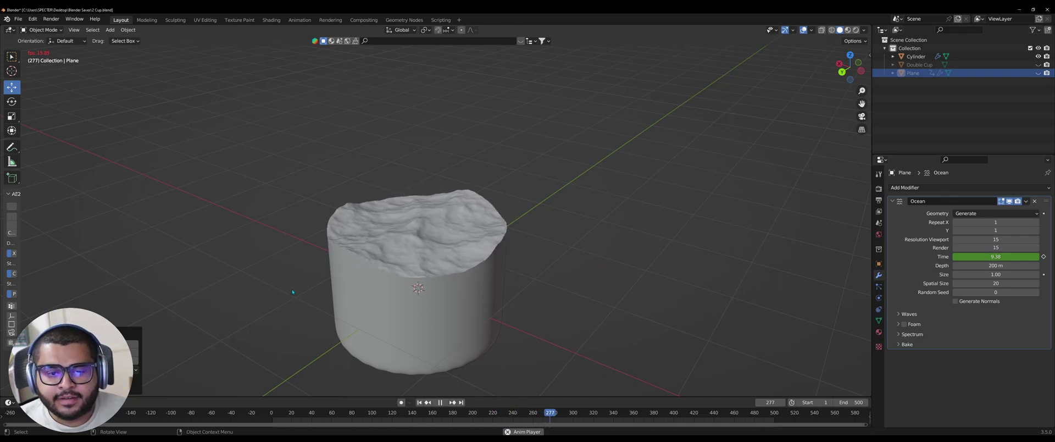
{"action": "key", "text": "ctrl+z"}
{"action": "key", "text": "ctrl+z"}
{"action": "scroll", "coordinate": [413, 259], "scroll_direction": "down", "scroll_amount": 3}
{"action": "key", "text": "space"}
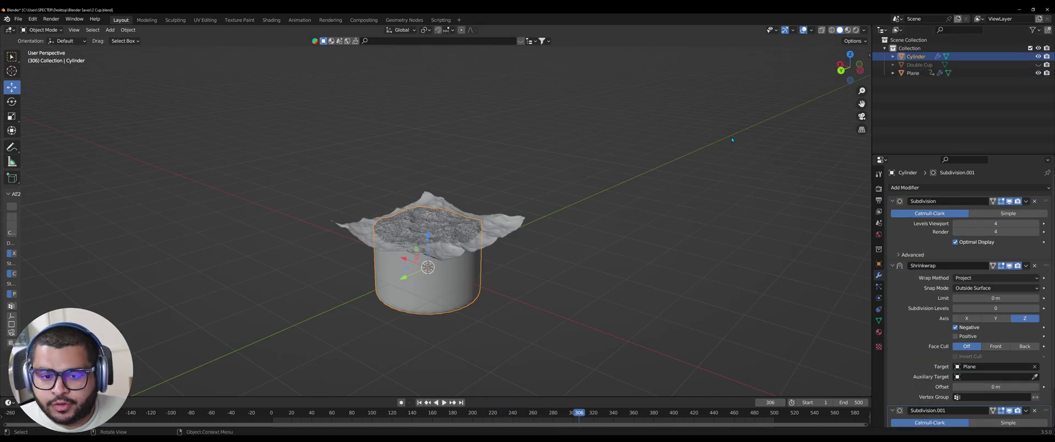
Parent the ocean plane to the cylinder using the Object option, leaving only the cylinder selected
{"action": "left_click", "coordinate": [504, 223]}
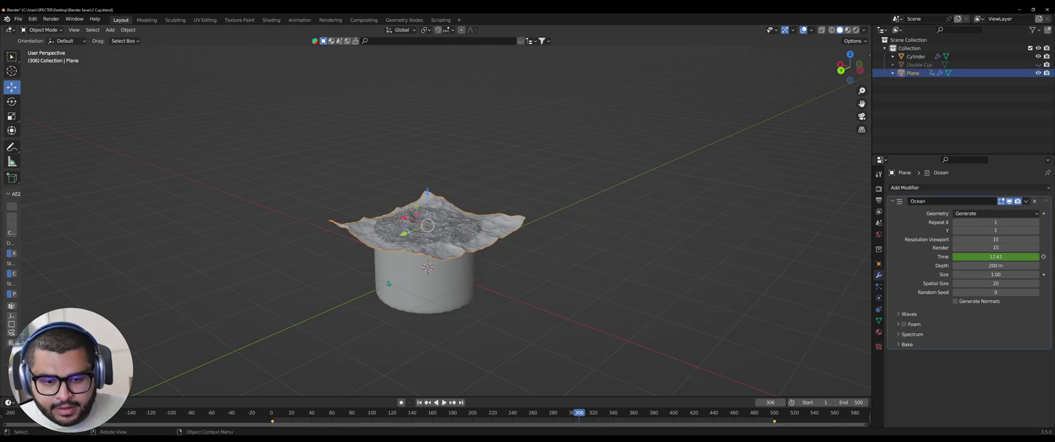
{"action": "left_click", "coordinate": [402, 289], "text": "shift"}
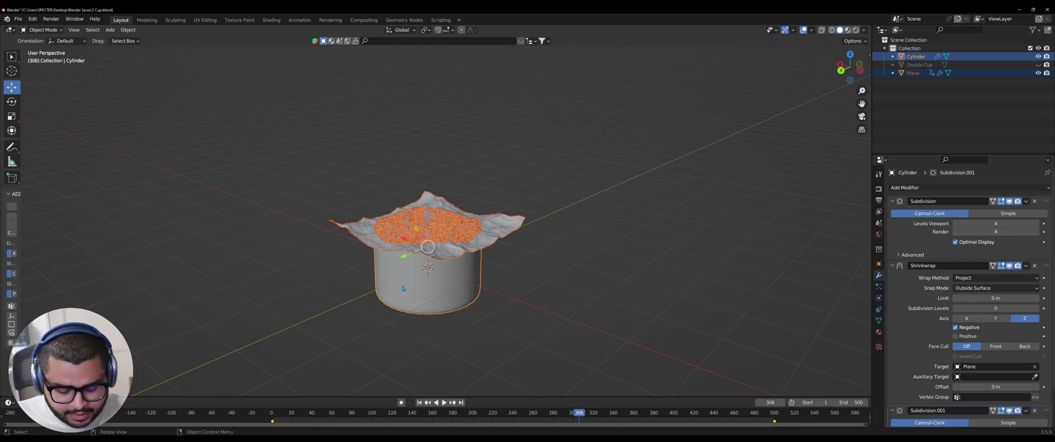
{"action": "key", "text": "ctrl+p"}
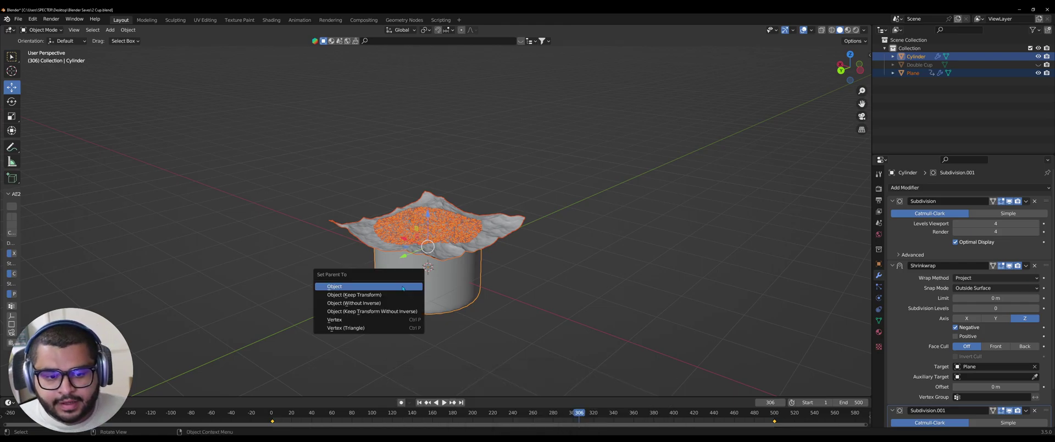
{"action": "left_click", "coordinate": [403, 288]}
{"action": "left_click", "coordinate": [427, 285]}
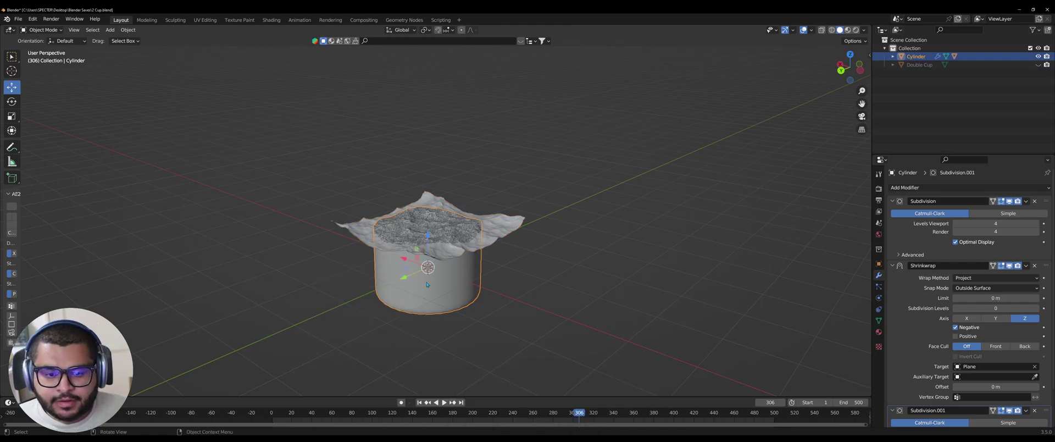
Move the cylinder with its parented plane up along the Z axis and hide the plane in the viewport
{"action": "key", "text": "g"}
{"action": "key", "text": "z"}
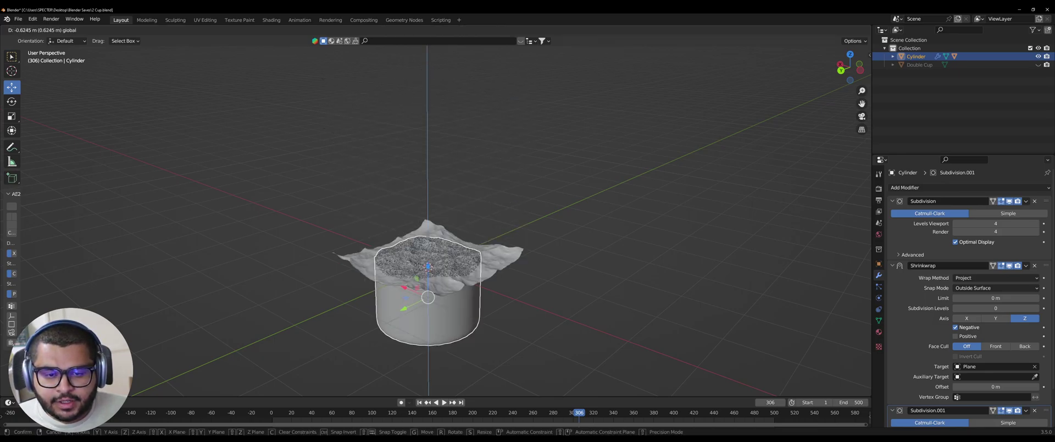
{"action": "left_click", "coordinate": [418, 208]}
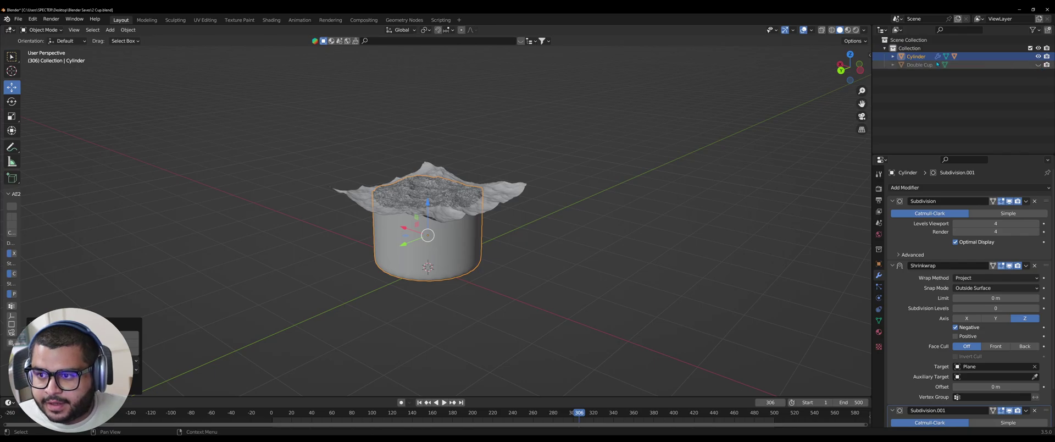
{"action": "left_click", "coordinate": [894, 56]}
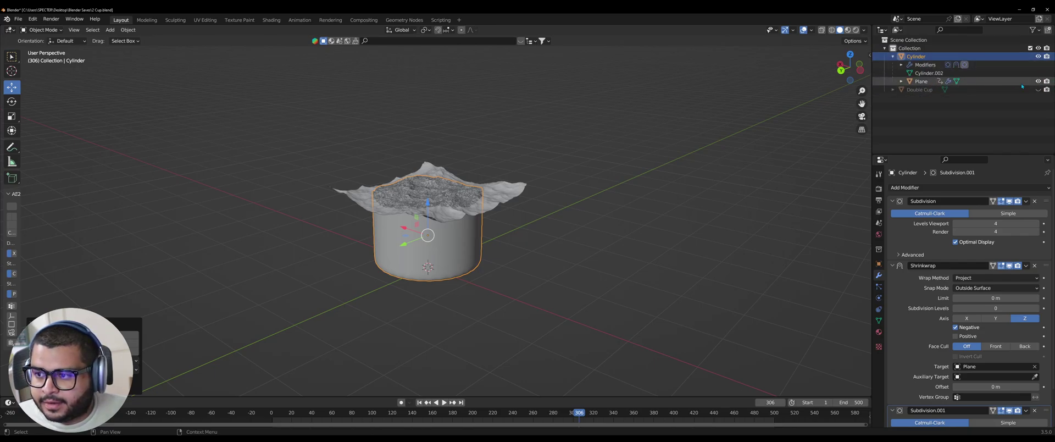
{"action": "left_click", "coordinate": [1038, 81]}
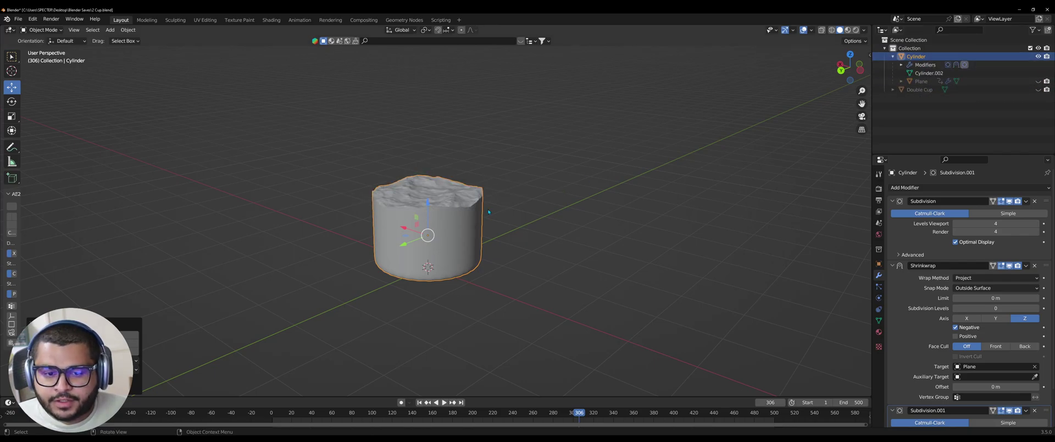
Unhide the double cup and raise the liquid cylinder to about 2.82 m on Z, just below the cup's rim
{"action": "left_click", "coordinate": [1038, 89]}
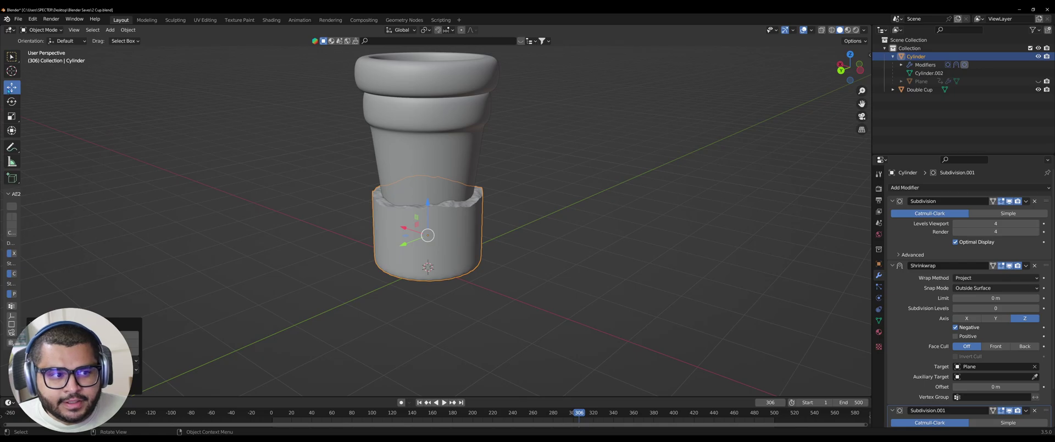
{"action": "middle_click_drag", "start_coordinate": [428, 198], "coordinate": [453, 160]}
{"action": "scroll", "coordinate": [439, 176], "scroll_direction": "down", "scroll_amount": 3}
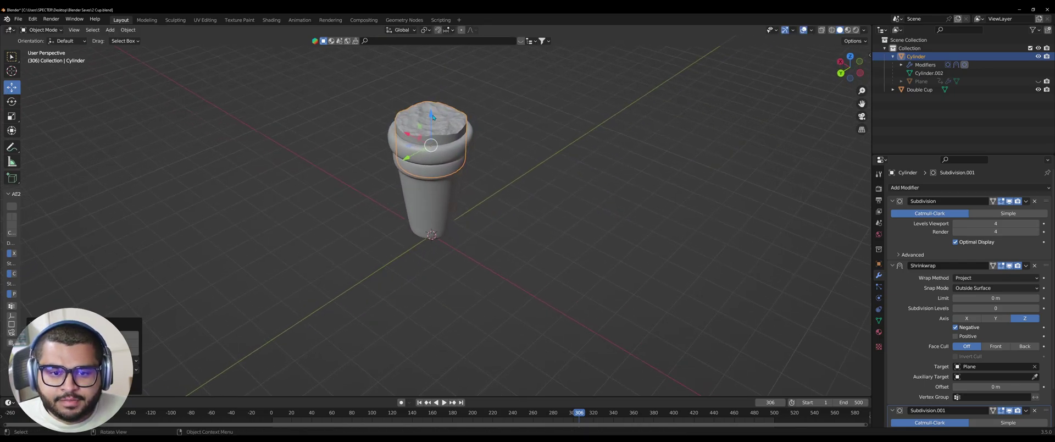
{"action": "scroll", "coordinate": [564, 149], "scroll_direction": "up", "scroll_amount": 3}
{"action": "middle_click_drag", "start_coordinate": [564, 149], "coordinate": [419, 263]}
{"action": "left_click", "coordinate": [572, 143]}
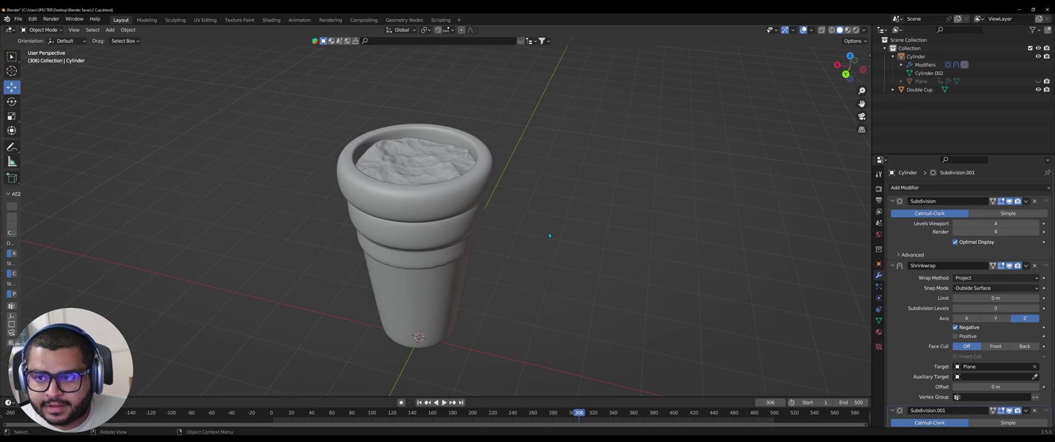
Set the liquid cylinder's Y scale to 0.880 to narrow it inside the cup
{"action": "left_click", "coordinate": [428, 167]}
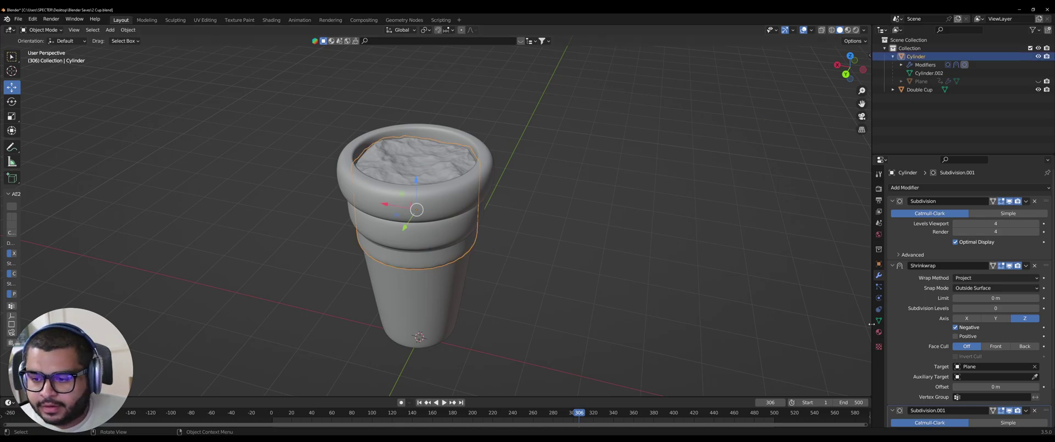
{"action": "left_click", "coordinate": [879, 264]}
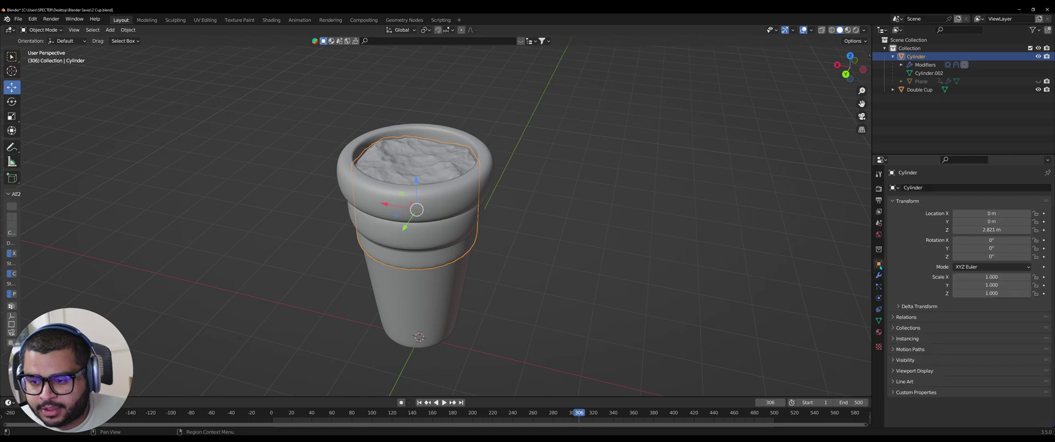
{"action": "left_click", "coordinate": [956, 285]}
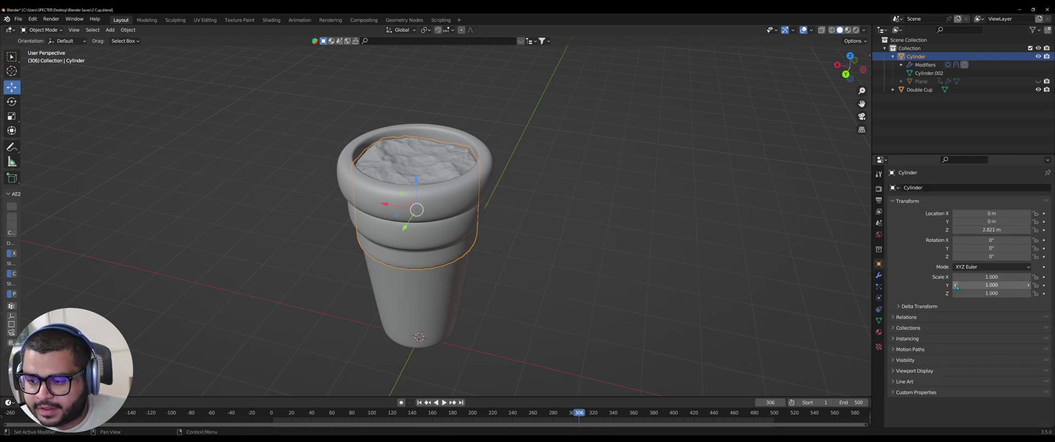
{"action": "left_click", "coordinate": [956, 285]}
{"action": "left_click", "coordinate": [956, 284]}
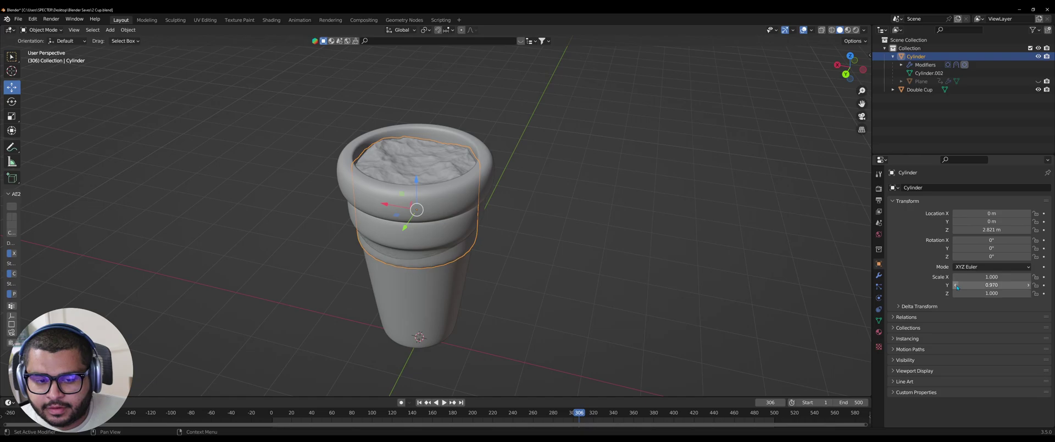
{"action": "left_click", "coordinate": [956, 285]}
{"action": "left_click", "coordinate": [956, 285]}
{"action": "left_click", "coordinate": [956, 284]}
{"action": "left_click", "coordinate": [956, 285]}
{"action": "left_click", "coordinate": [957, 285]}
{"action": "left_click", "coordinate": [956, 284]}
{"action": "left_click", "coordinate": [957, 285]}
{"action": "left_click", "coordinate": [956, 285]}
{"action": "left_click", "coordinate": [956, 284]}
{"action": "left_click_drag", "start_coordinate": [852, 65], "coordinate": [827, 67]}
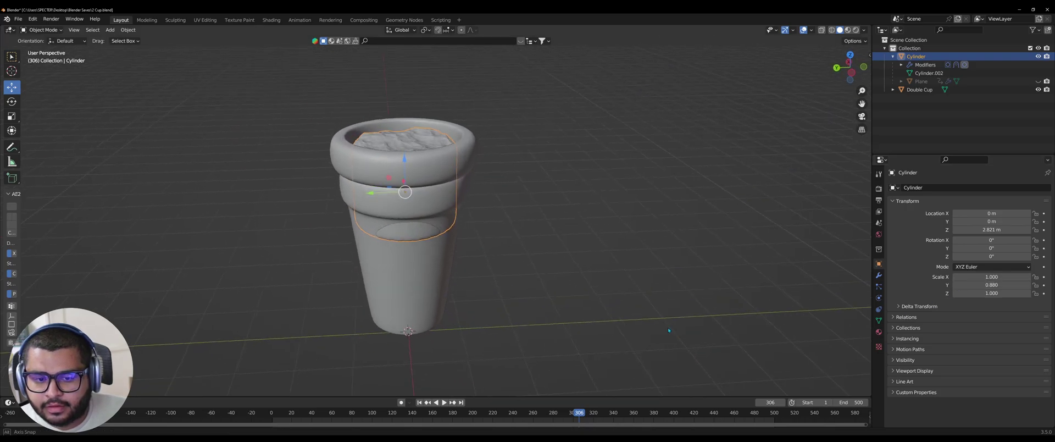
Set the liquid cylinder's X scale to 0.950 and check its fit inside the cup from above
{"action": "left_click", "coordinate": [956, 277]}
{"action": "left_click", "coordinate": [955, 277]}
{"action": "left_click", "coordinate": [956, 277]}
{"action": "left_click", "coordinate": [956, 277]}
{"action": "left_click", "coordinate": [956, 277]}
{"action": "middle_click_drag", "start_coordinate": [550, 231], "coordinate": [598, 325]}
{"action": "left_click", "coordinate": [591, 267]}
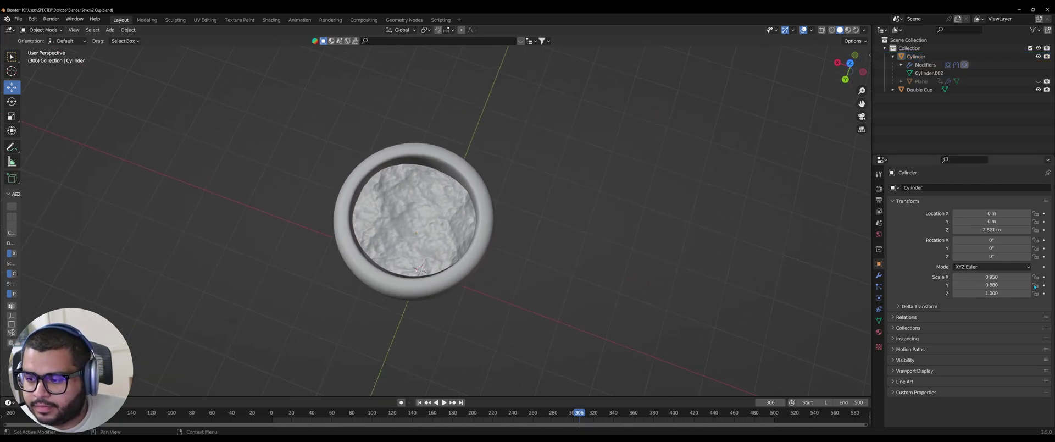
Set the liquid cylinder's Y scale to 0.950 and play the animation to check the liquid in the cup
{"action": "left_click", "coordinate": [1013, 284]}
{"action": "left_click", "coordinate": [1014, 284]}
{"action": "key", "text": "BackSpace"}
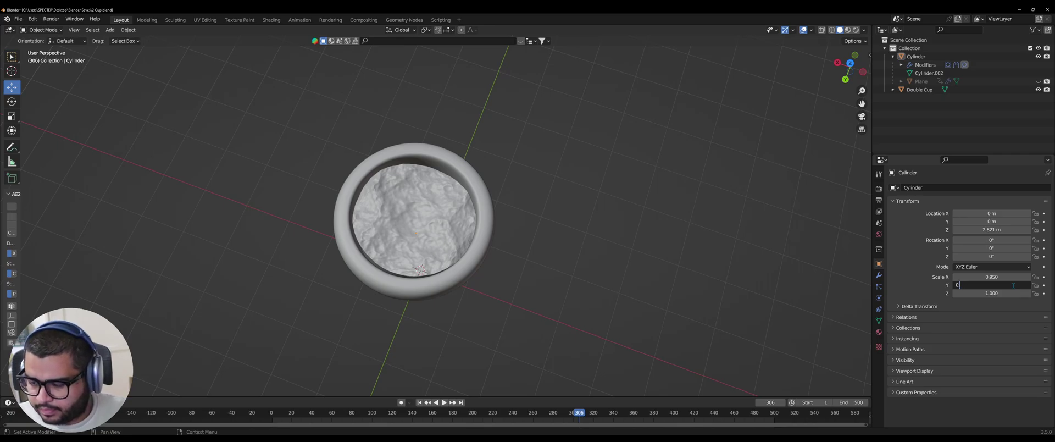
{"action": "type", "text": ".95"}
{"action": "key", "text": "Return"}
{"action": "middle_click_drag", "start_coordinate": [603, 351], "coordinate": [384, 242]}
{"action": "key", "text": "space"}
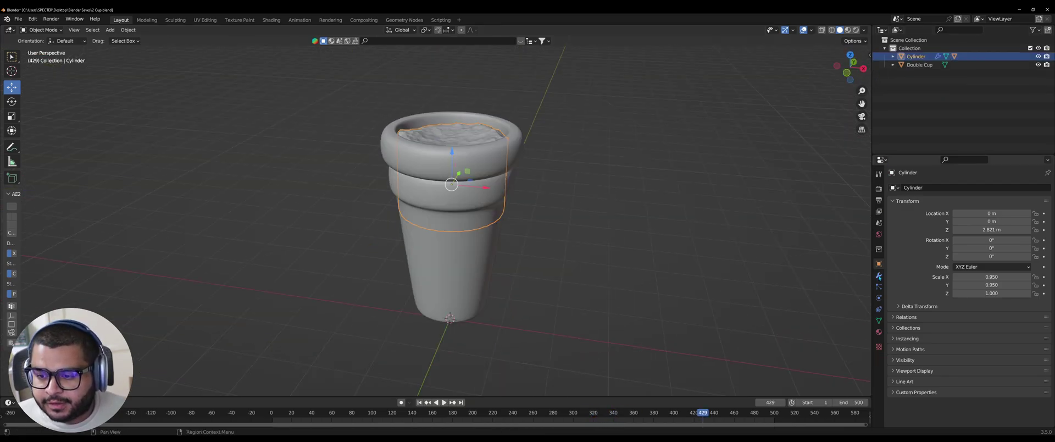
Give the liquid cylinder a new material with a magenta base color and display the viewport in Material Preview
{"action": "left_click", "coordinate": [879, 332]}
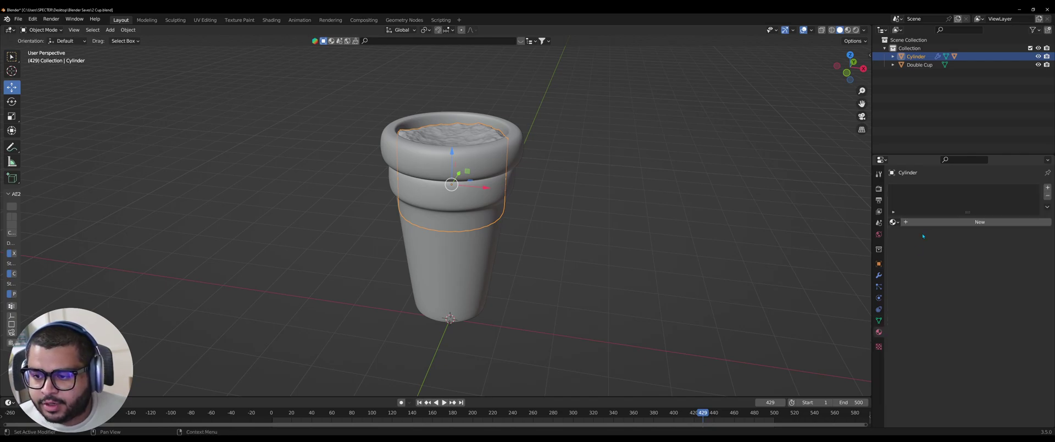
{"action": "left_click", "coordinate": [946, 222]}
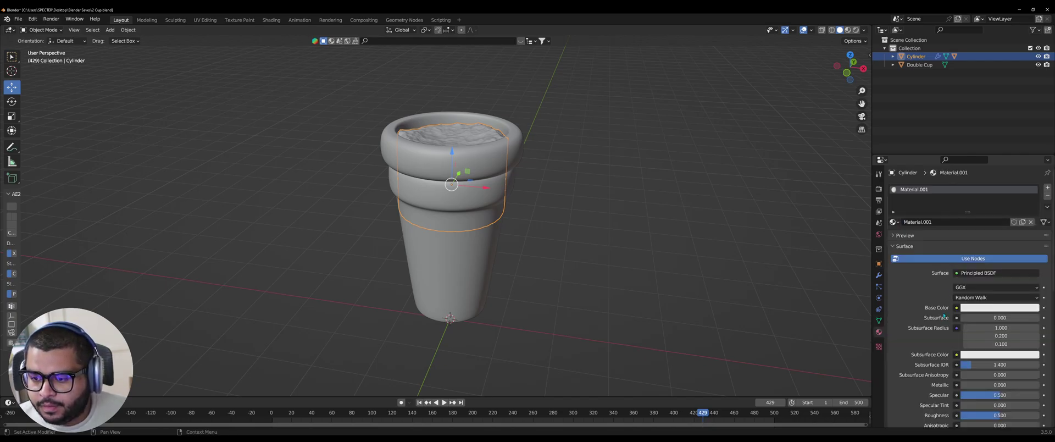
{"action": "left_click", "coordinate": [985, 308]}
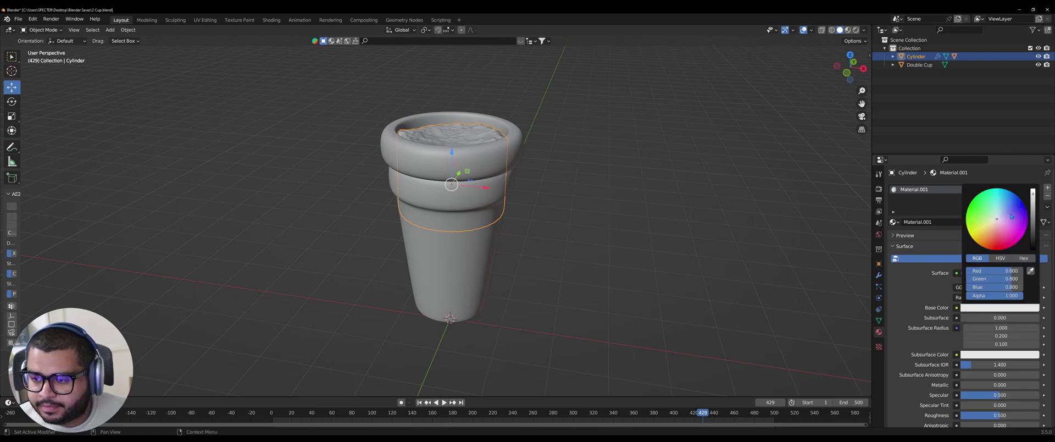
{"action": "left_click_drag", "start_coordinate": [1005, 229], "coordinate": [1022, 233]}
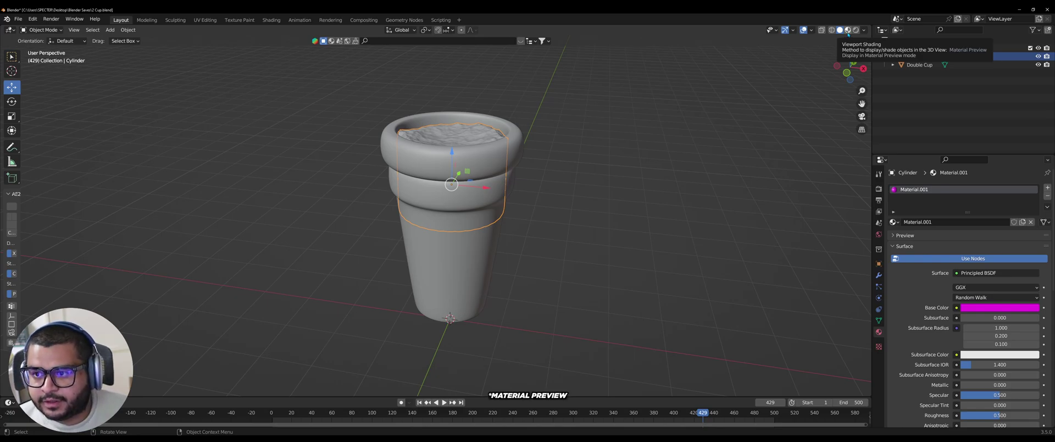
{"action": "left_click", "coordinate": [848, 30]}
{"action": "middle_click_drag", "start_coordinate": [709, 242], "coordinate": [711, 266]}
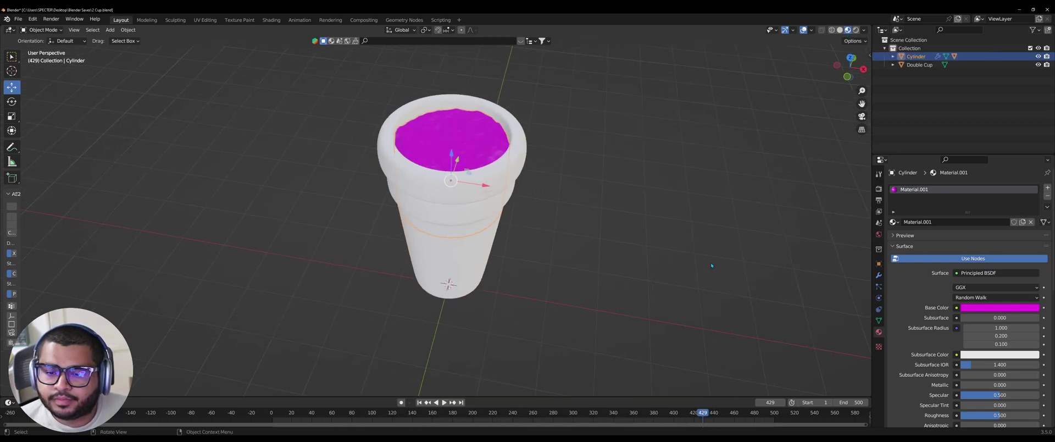
Shift the liquid's base color to a slightly lighter magenta, deselect the cylinder and play the animation
{"action": "left_click", "coordinate": [1000, 307]}
{"action": "left_click_drag", "start_coordinate": [1017, 231], "coordinate": [1015, 230]}
{"action": "left_click", "coordinate": [566, 296]}
{"action": "middle_click_drag", "start_coordinate": [566, 297], "coordinate": [486, 134]}
{"action": "key", "text": "space"}
{"action": "scroll", "coordinate": [561, 296], "scroll_direction": "up", "scroll_amount": 3}
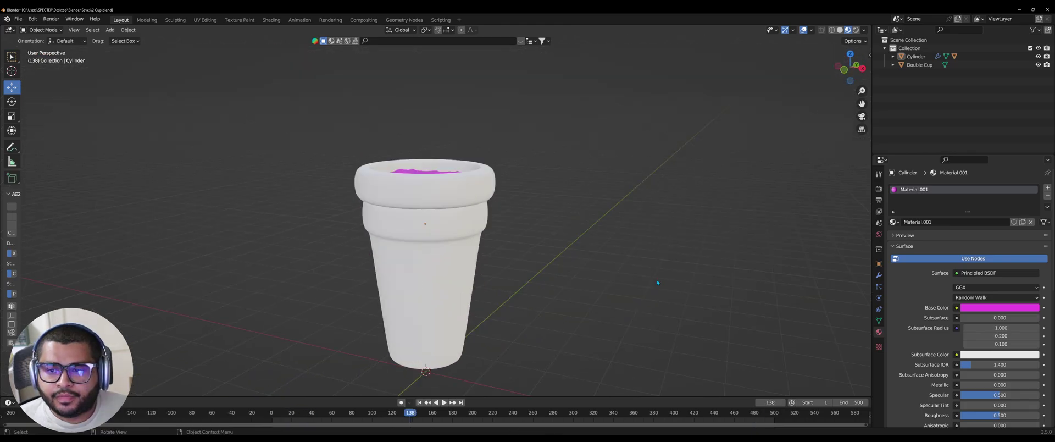
Switch the viewport to Rendered shading, add a spot light and raise it along Z well above the cup
{"action": "left_click", "coordinate": [856, 29]}
{"action": "mouse_move", "coordinate": [687, 231]}
{"action": "middle_mouse_down"}
{"action": "mouse_move", "coordinate": [676, 274]}
{"action": "mouse_move", "coordinate": [665, 255]}
{"action": "mouse_move", "coordinate": [474, 298]}
{"action": "mouse_move", "coordinate": [524, 270]}
{"action": "middle_mouse_up"}
{"action": "scroll", "coordinate": [577, 275], "scroll_direction": "down", "scroll_amount": 3}
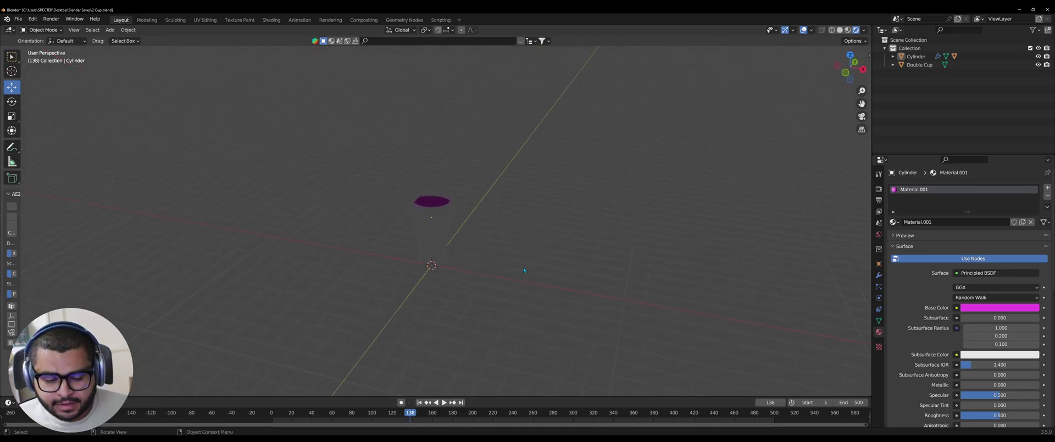
{"action": "key", "text": "shift+a"}
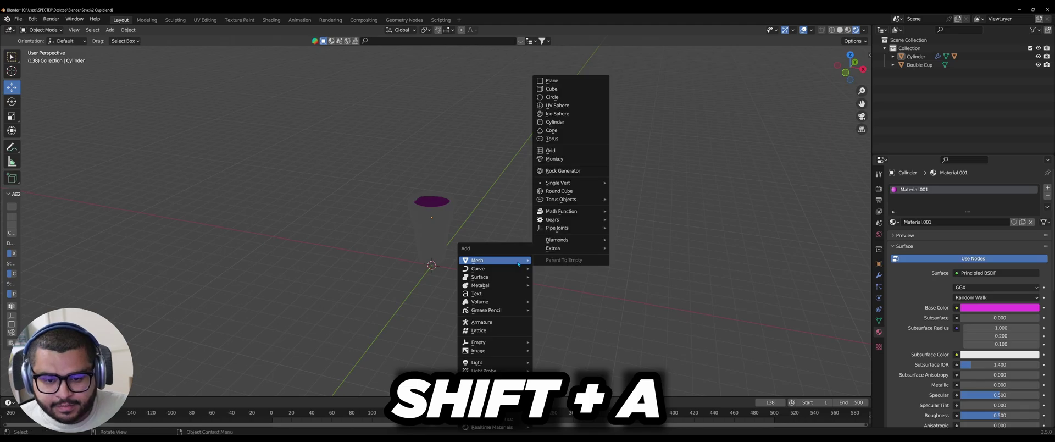
{"action": "mouse_move", "coordinate": [500, 364]}
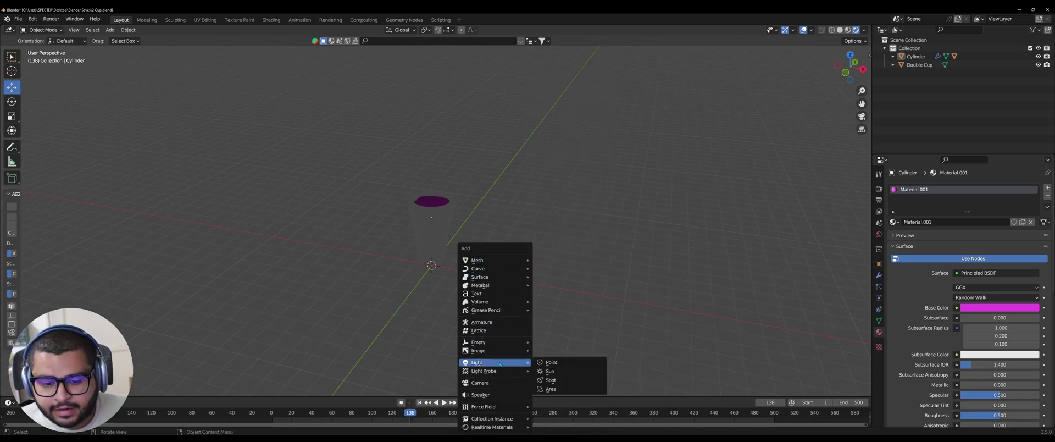
{"action": "left_click", "coordinate": [551, 380]}
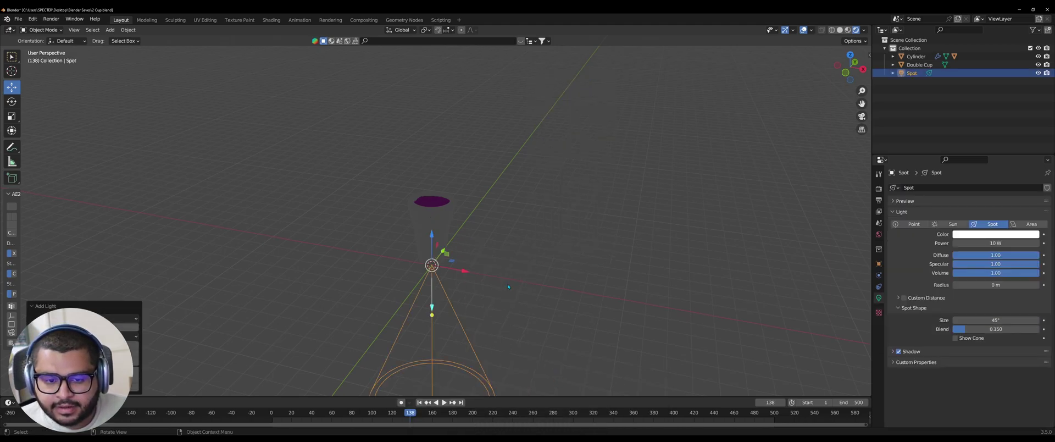
{"action": "key", "text": "g"}
{"action": "key", "text": "z"}
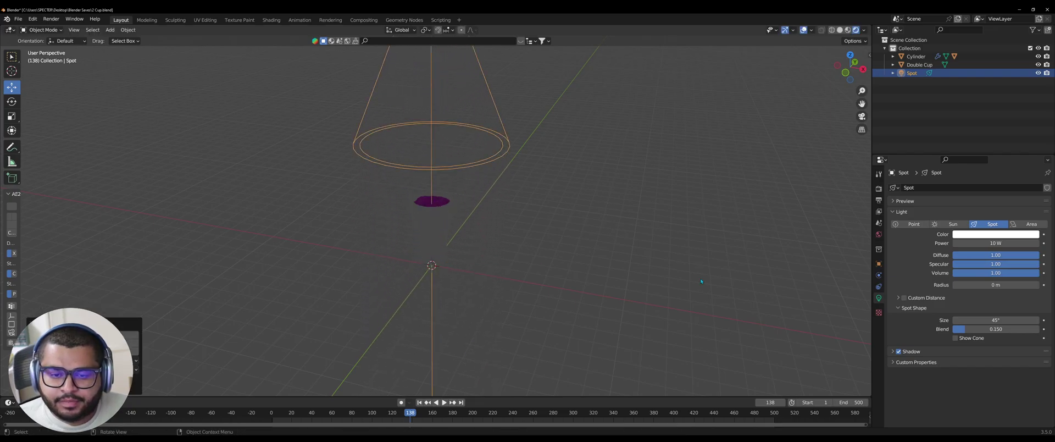
Set the spot light's power to 5000 W and inspect the lit cup
{"action": "left_click", "coordinate": [984, 258]}
{"action": "left_click", "coordinate": [986, 242]}
{"action": "type", "text": "5000"}
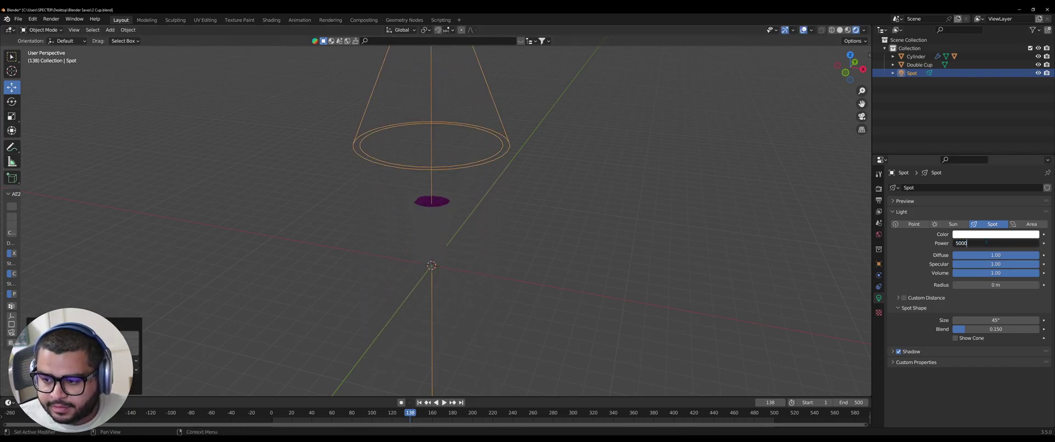
{"action": "key", "text": "Return"}
{"action": "middle_click_drag", "start_coordinate": [521, 280], "coordinate": [496, 153]}
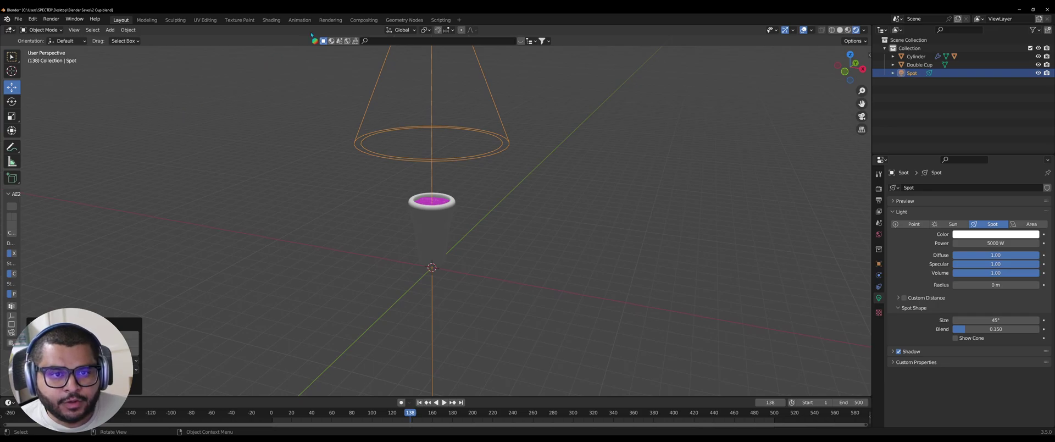
Open the Shading workspace and display the World shader nodes in the node editor
{"action": "left_click", "coordinate": [271, 19]}
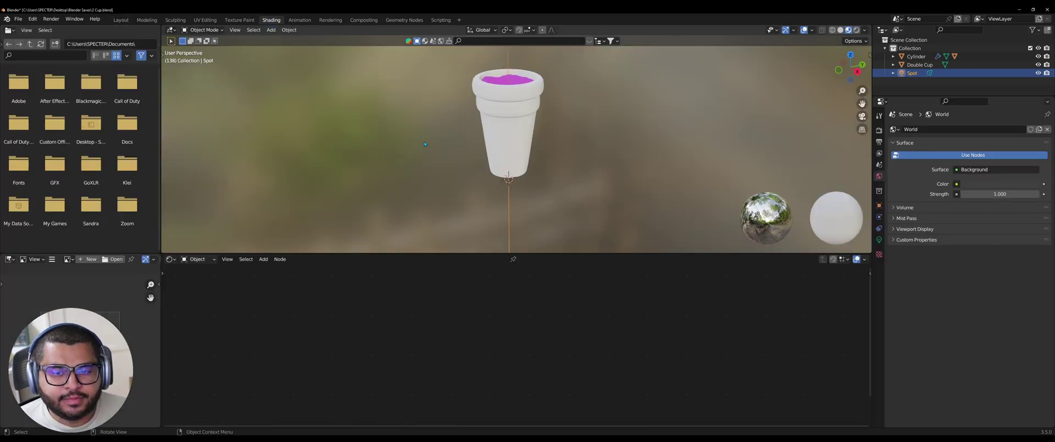
{"action": "left_click", "coordinate": [194, 260]}
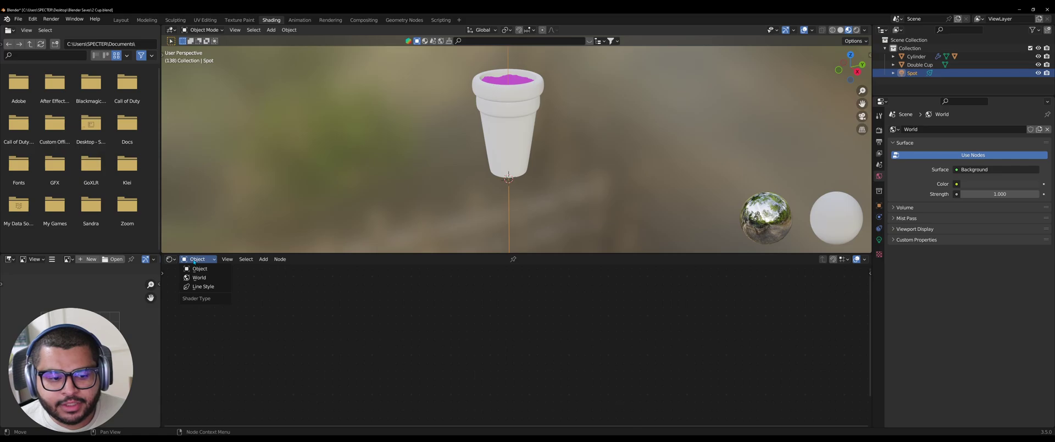
{"action": "left_click", "coordinate": [202, 280]}
{"action": "key", "text": "Home"}
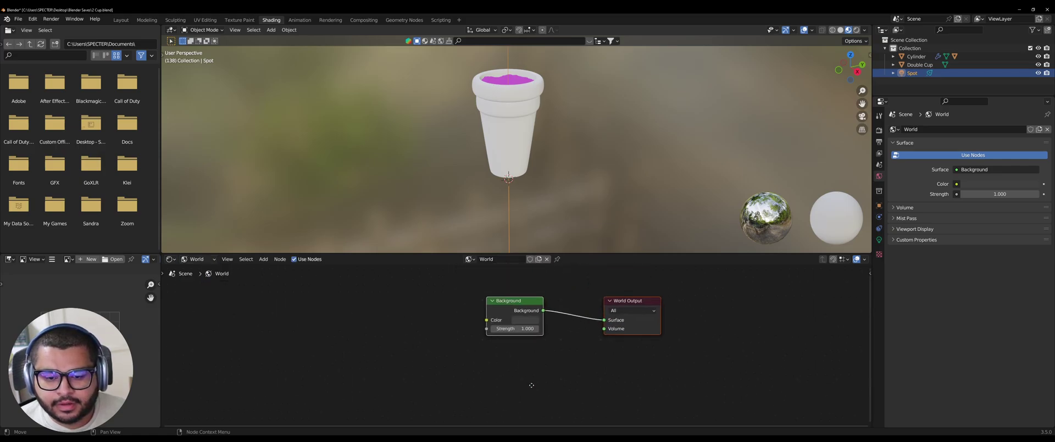
Add an Environment Texture node and connect its Color output to the Background node's Color input
{"action": "key", "text": "shift+a"}
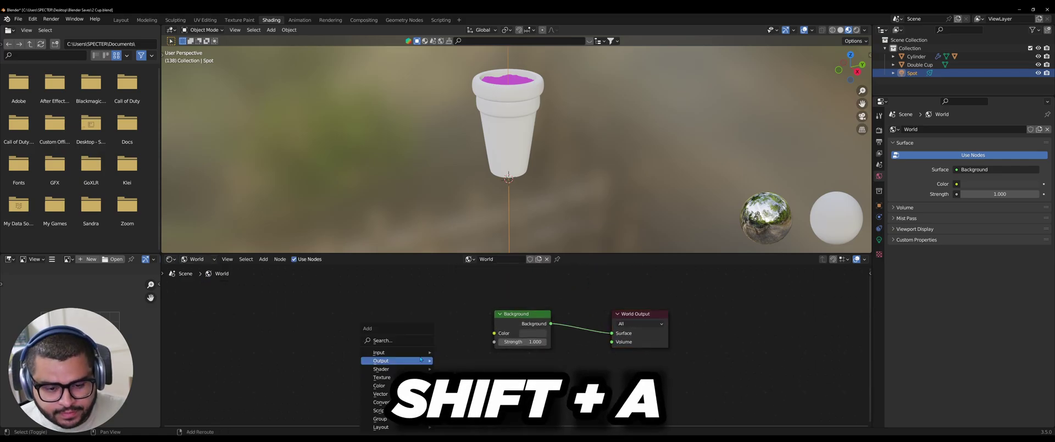
{"action": "left_click", "coordinate": [395, 335]}
{"action": "type", "text": "en"}
{"action": "left_click", "coordinate": [416, 349]}
{"action": "left_click", "coordinate": [440, 331]}
{"action": "left_click_drag", "start_coordinate": [451, 327], "coordinate": [495, 333]}
Load studio.exr into the Environment Texture from the studiolights world folder in the Blender 3.5 program files
{"action": "left_click", "coordinate": [431, 338]}
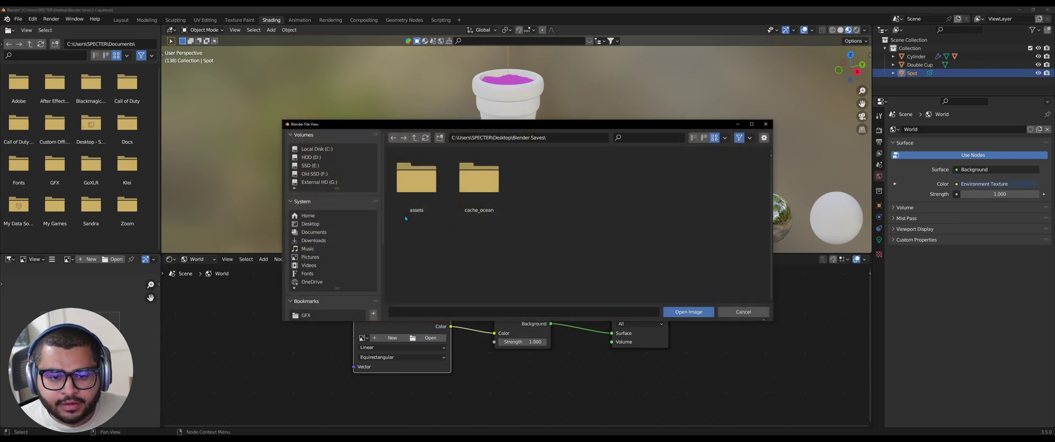
{"action": "left_click", "coordinate": [317, 149]}
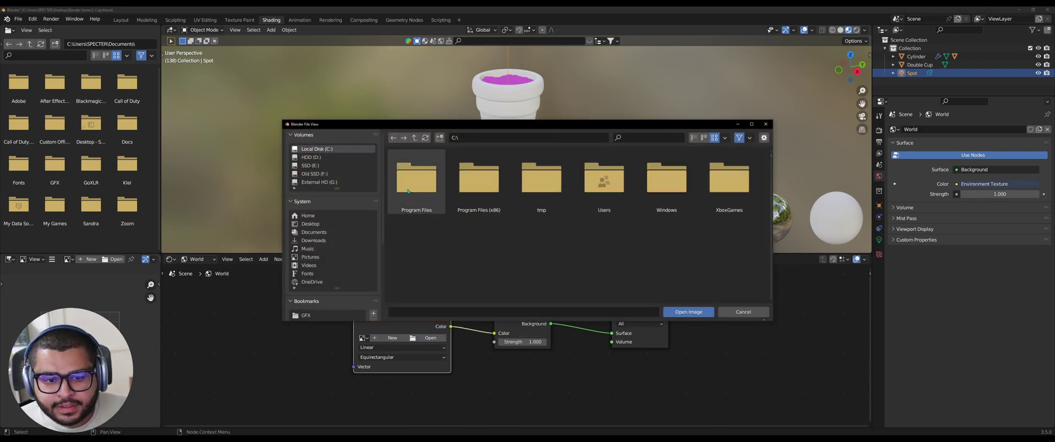
{"action": "double_click", "coordinate": [410, 190]}
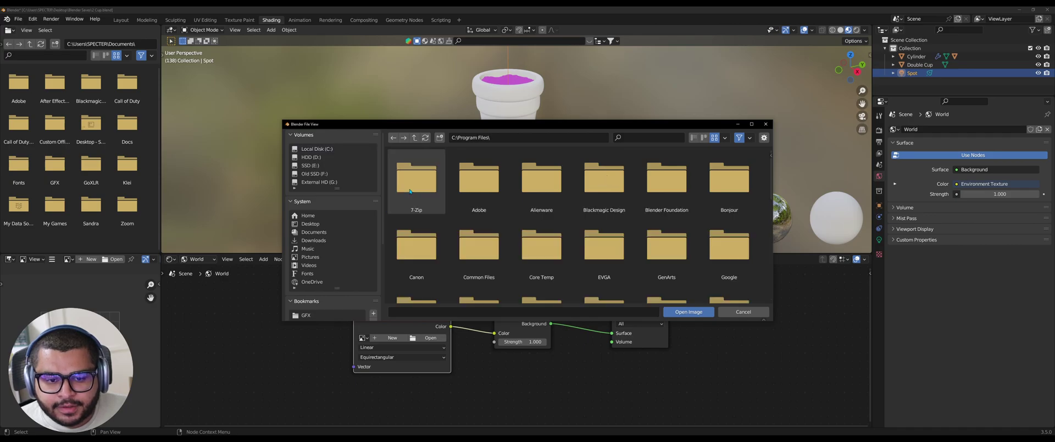
{"action": "double_click", "coordinate": [665, 173]}
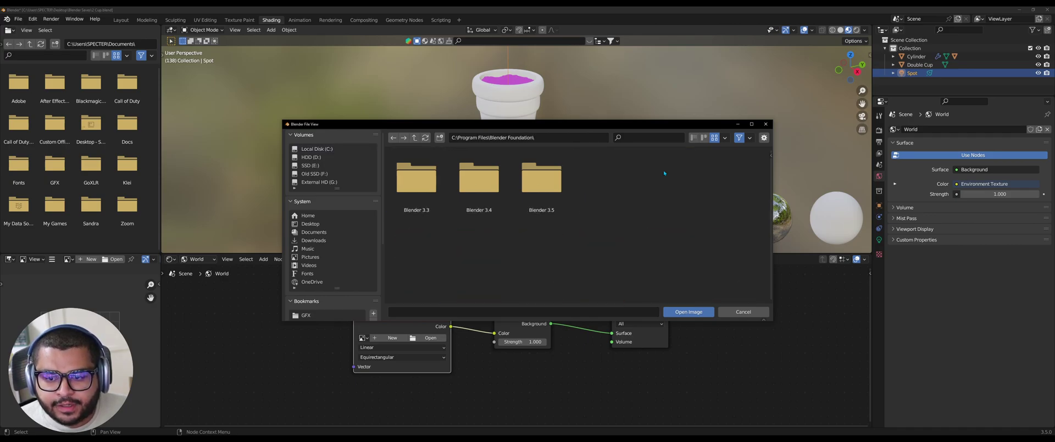
{"action": "double_click", "coordinate": [550, 191]}
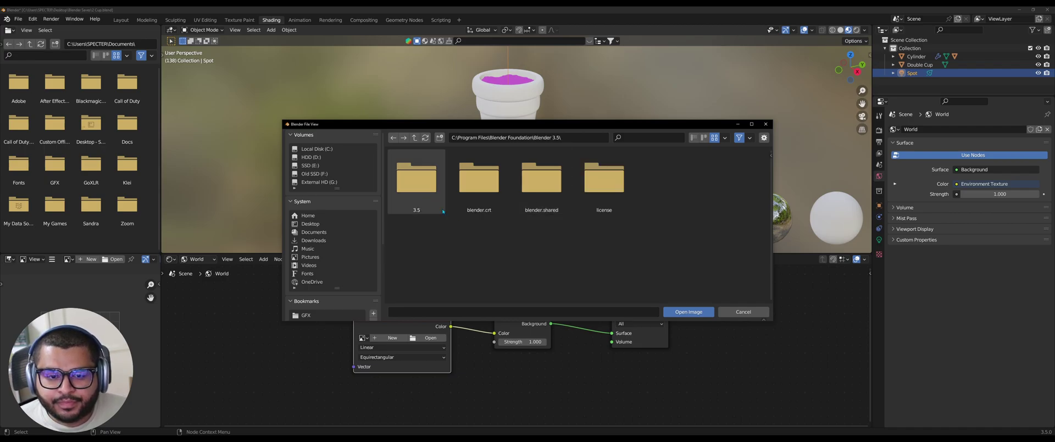
{"action": "double_click", "coordinate": [418, 189]}
{"action": "double_click", "coordinate": [418, 184]}
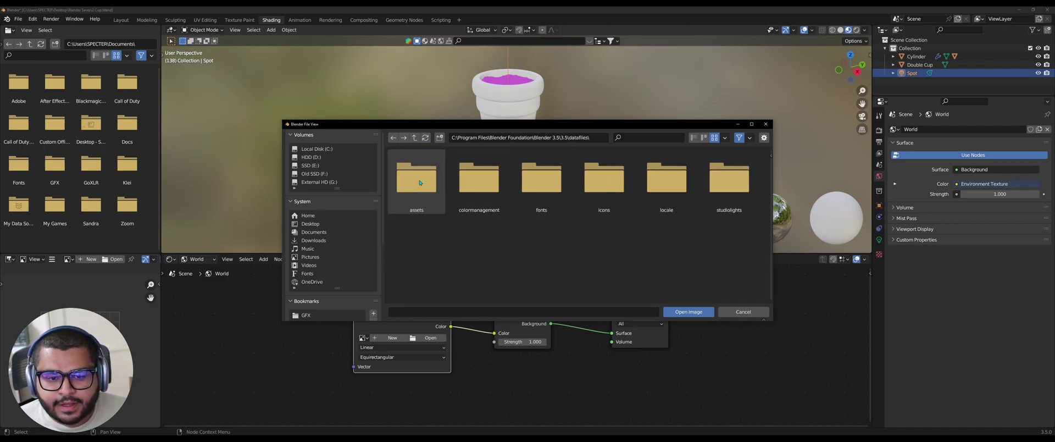
{"action": "double_click", "coordinate": [724, 184]}
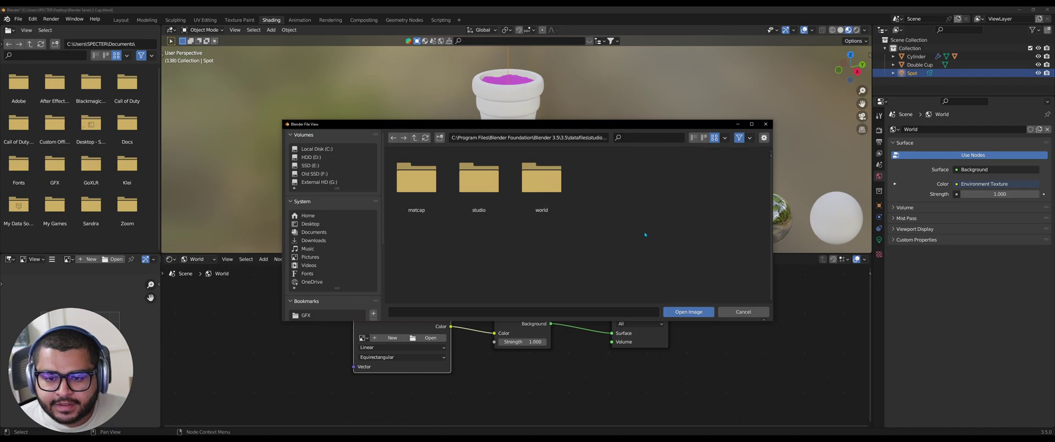
{"action": "double_click", "coordinate": [541, 176]}
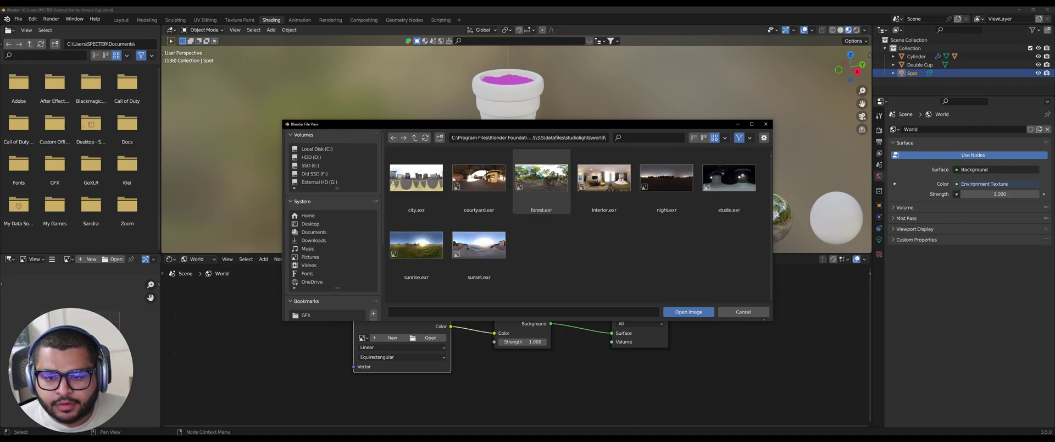
{"action": "left_click", "coordinate": [726, 173]}
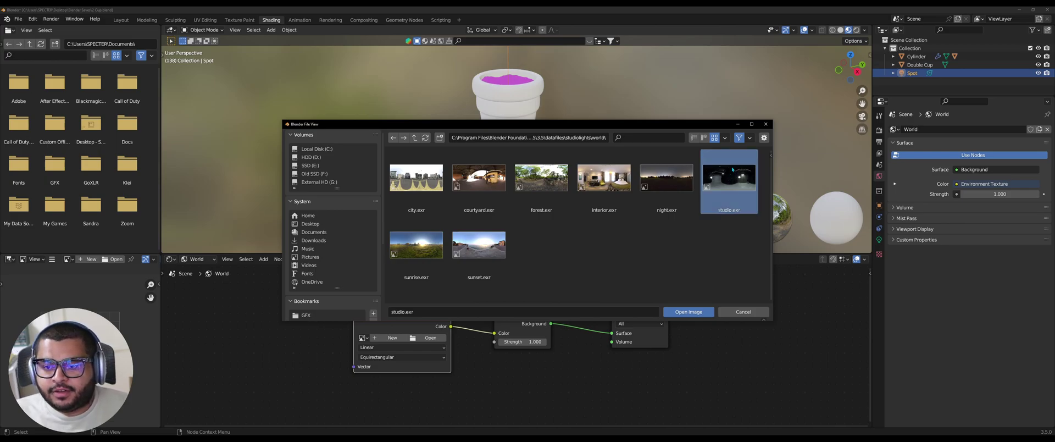
{"action": "left_click", "coordinate": [678, 312]}
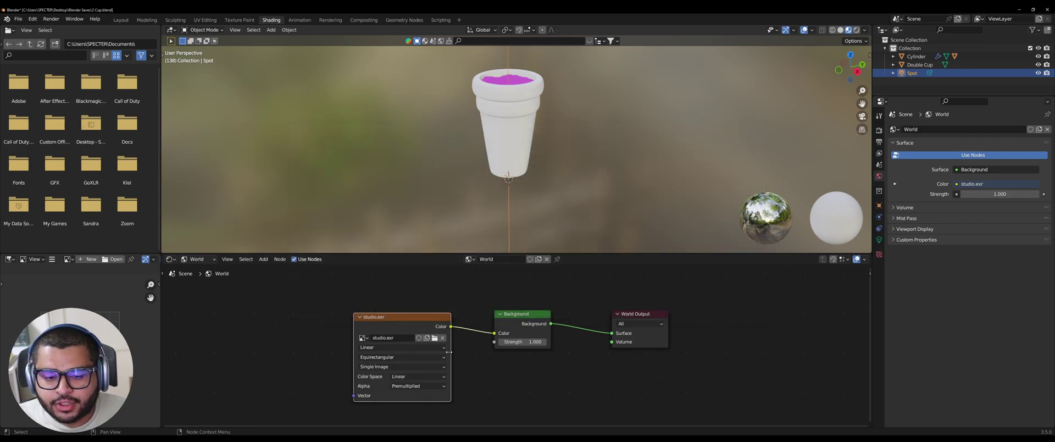
Preview the studio environment lighting in Rendered shading and return to the Layout workspace
{"action": "left_click", "coordinate": [856, 30]}
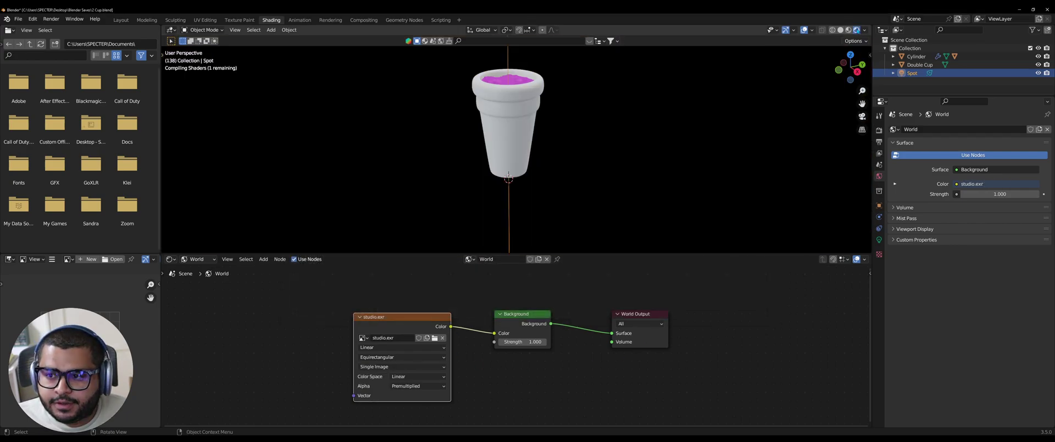
{"action": "middle_click_drag", "start_coordinate": [639, 146], "coordinate": [539, 165]}
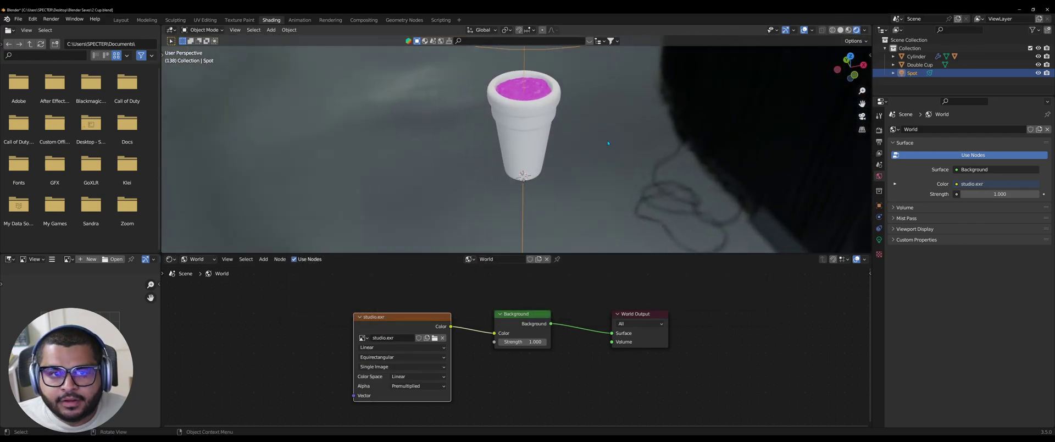
{"action": "left_click", "coordinate": [120, 20]}
{"action": "mouse_move", "coordinate": [541, 214]}
{"action": "middle_mouse_down"}
{"action": "mouse_move", "coordinate": [552, 187]}
{"action": "mouse_move", "coordinate": [544, 219]}
{"action": "mouse_move", "coordinate": [502, 207]}
{"action": "mouse_move", "coordinate": [668, 176]}
{"action": "mouse_move", "coordinate": [842, 223]}
{"action": "middle_mouse_up"}
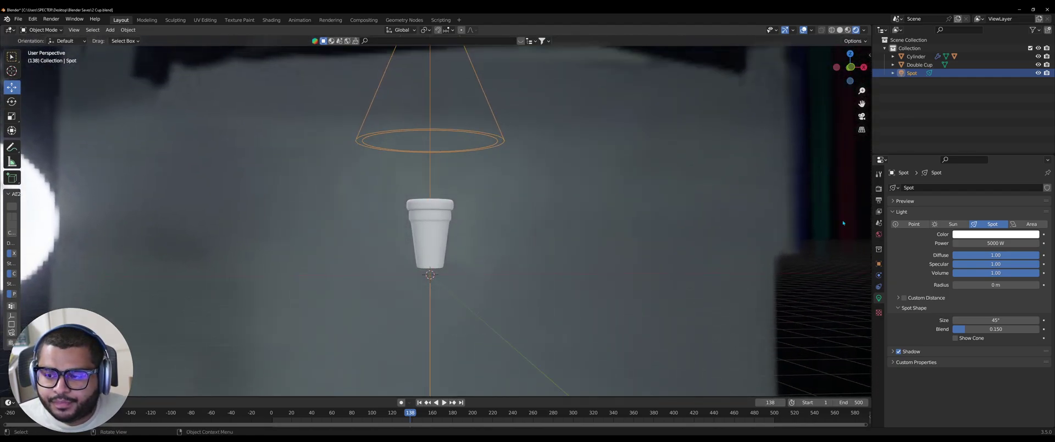
Open the scene's render properties and save the Blender file
{"action": "left_click", "coordinate": [879, 189]}
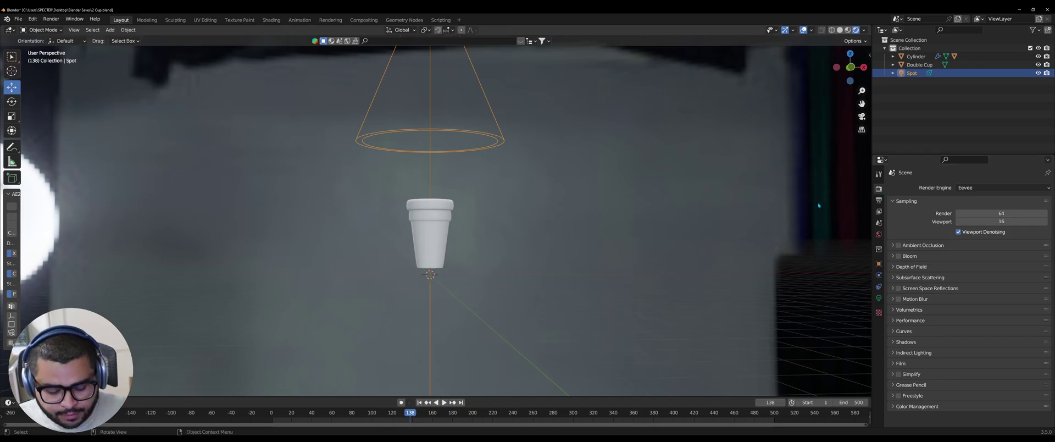
{"action": "key", "text": "ctrl+s"}
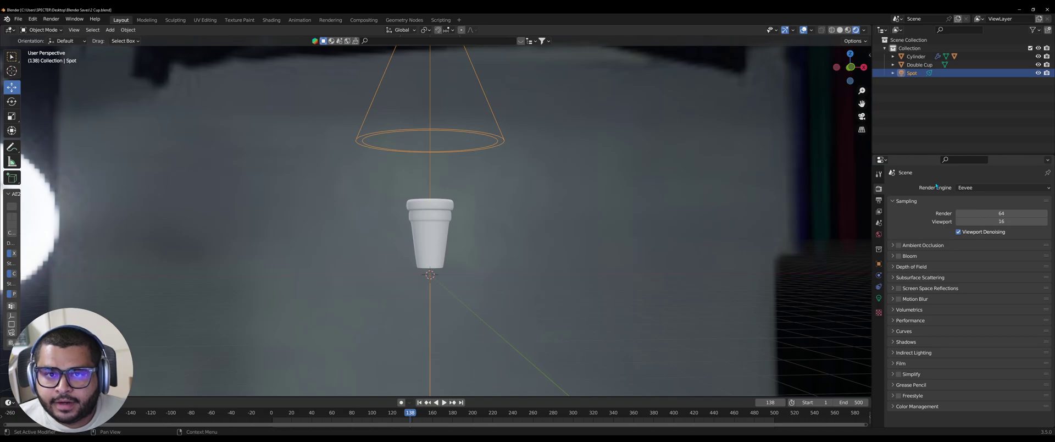
Set the render engine to Cycles and its device to GPU Compute
{"action": "left_click", "coordinate": [979, 187]}
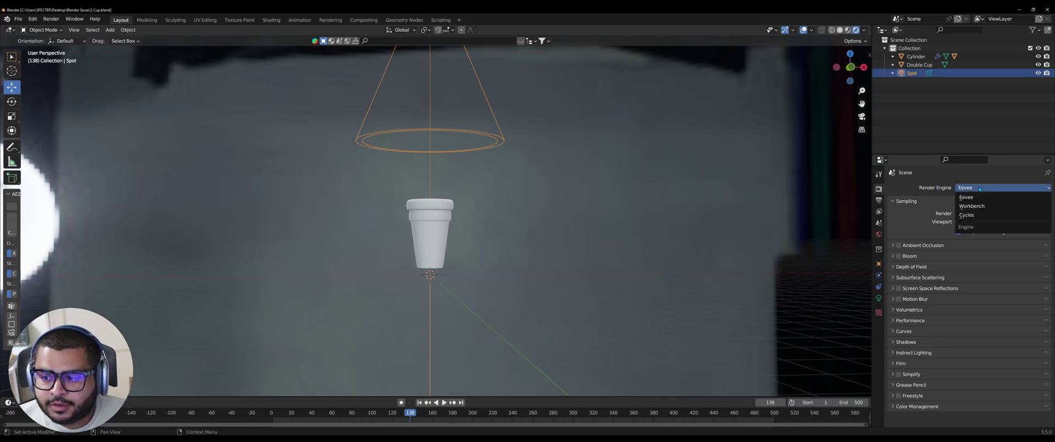
{"action": "left_click", "coordinate": [973, 215]}
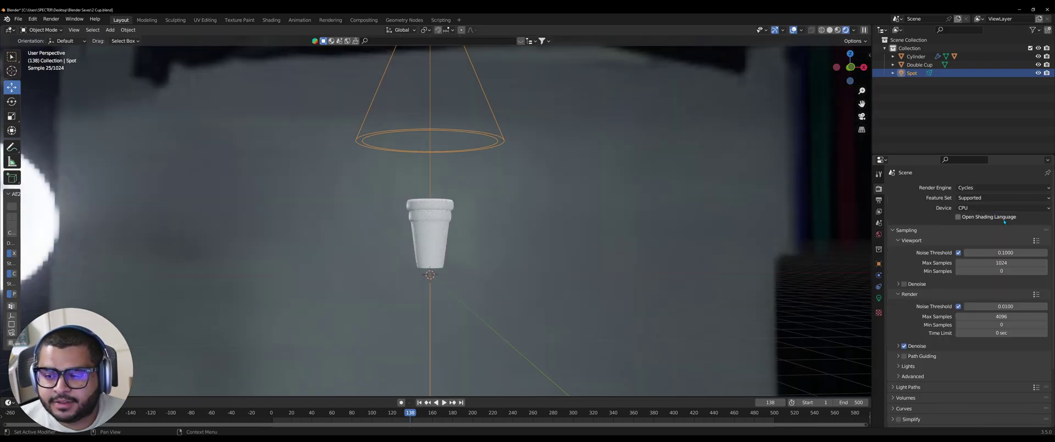
{"action": "left_click", "coordinate": [965, 209]}
{"action": "left_click", "coordinate": [992, 227]}
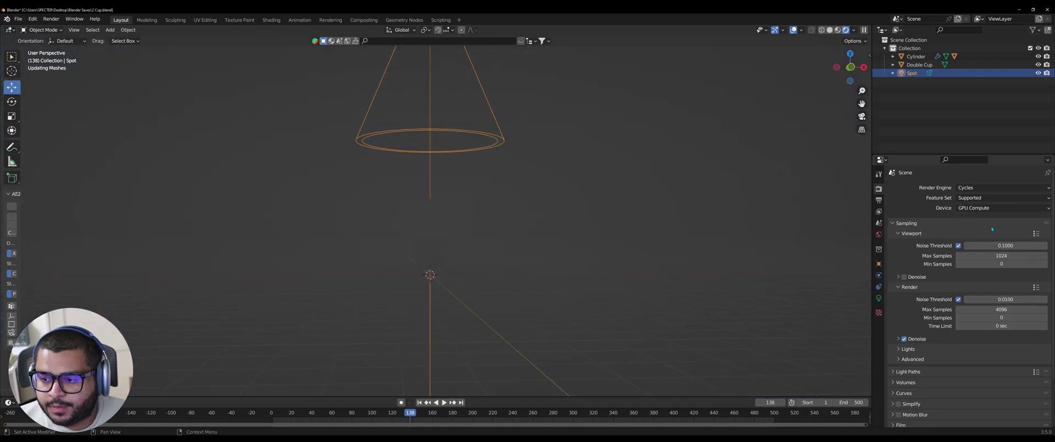
Set the max samples to 300 for both the viewport and the final render
{"action": "scroll", "coordinate": [934, 243], "scroll_direction": "down", "scroll_amount": 1}
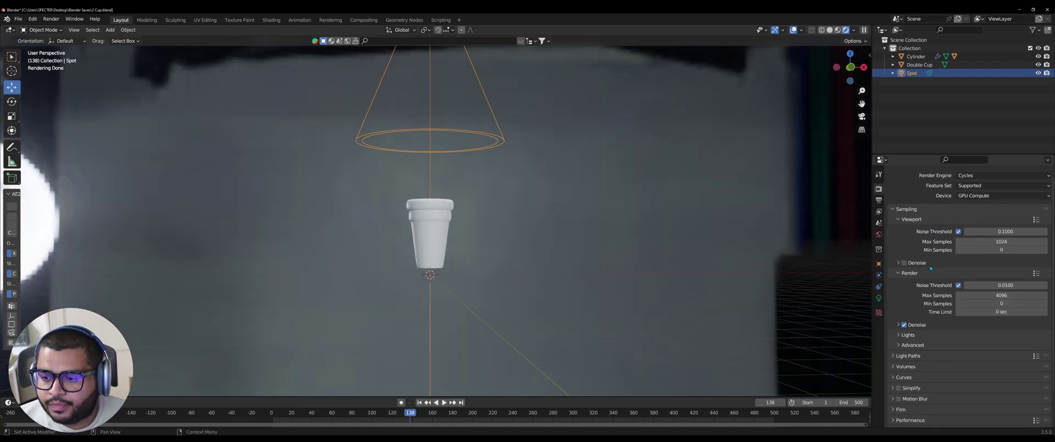
{"action": "left_click", "coordinate": [987, 241]}
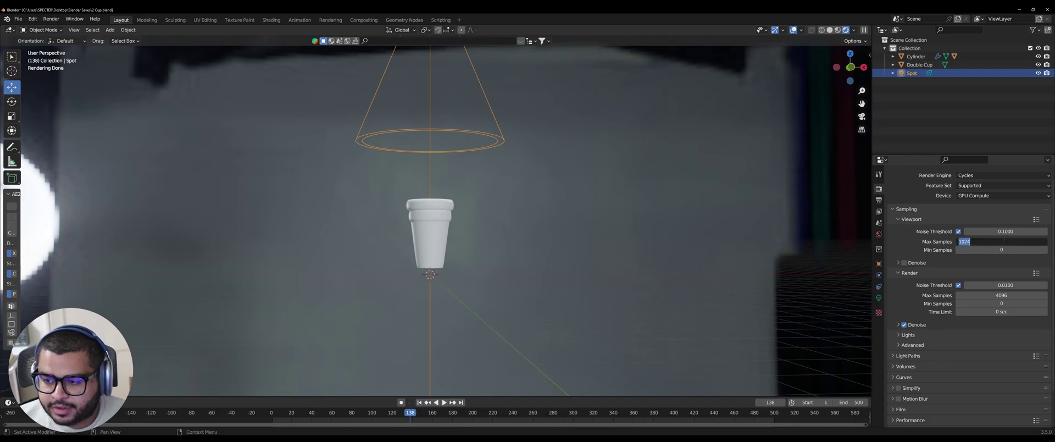
{"action": "type", "text": "300"}
{"action": "key", "text": "Return"}
{"action": "left_click", "coordinate": [1010, 295]}
{"action": "type", "text": "300"}
{"action": "key", "text": "Return"}
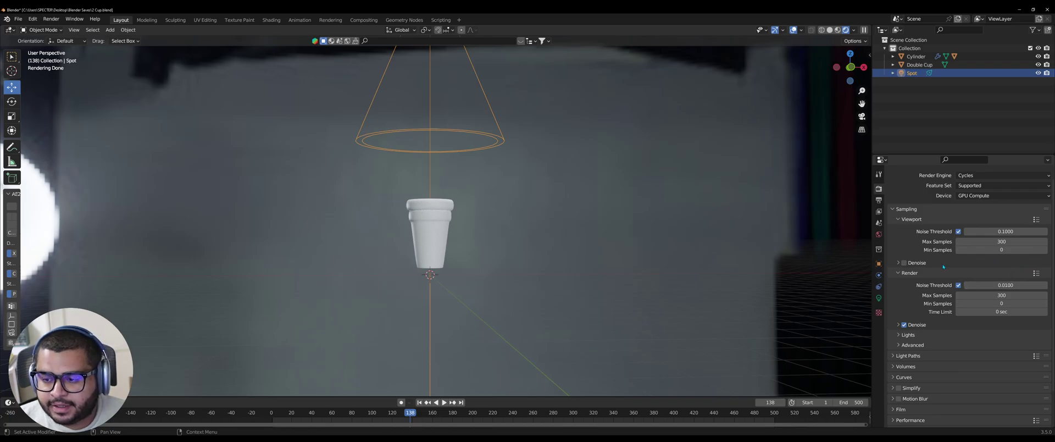
Set the noise threshold of the final render to 0.1
{"action": "left_click", "coordinate": [1012, 285]}
{"action": "type", "text": "0.1"}
{"action": "key", "text": "Return"}
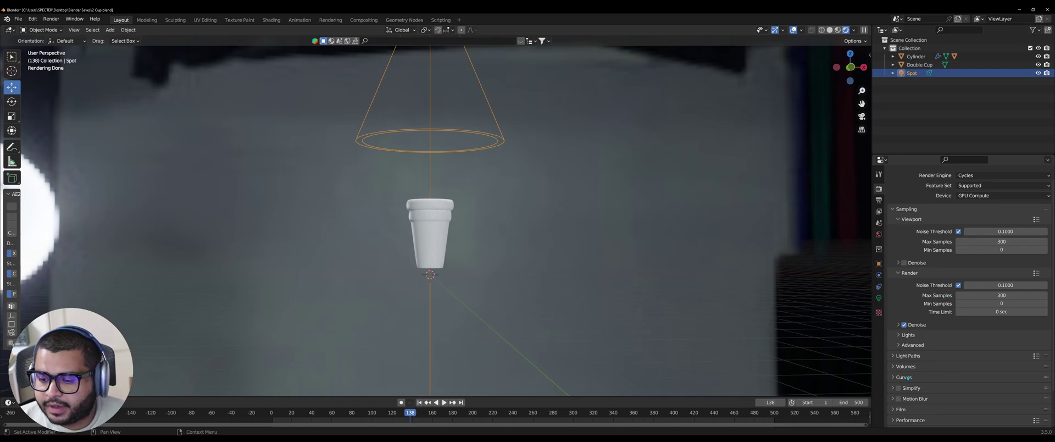
Enable a transparent background in the film settings and check it in the rendered view
{"action": "scroll", "coordinate": [906, 378], "scroll_direction": "down", "scroll_amount": 2}
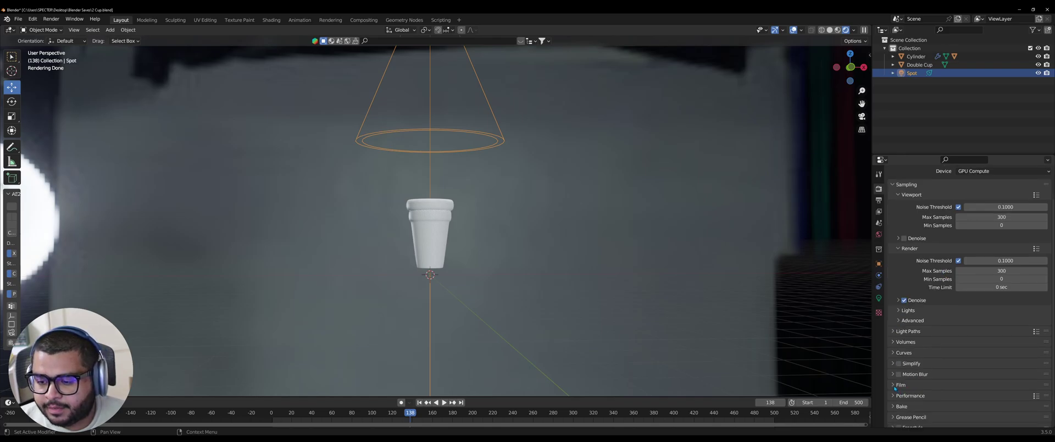
{"action": "left_click", "coordinate": [894, 386]}
{"action": "scroll", "coordinate": [920, 384], "scroll_direction": "down", "scroll_amount": 3}
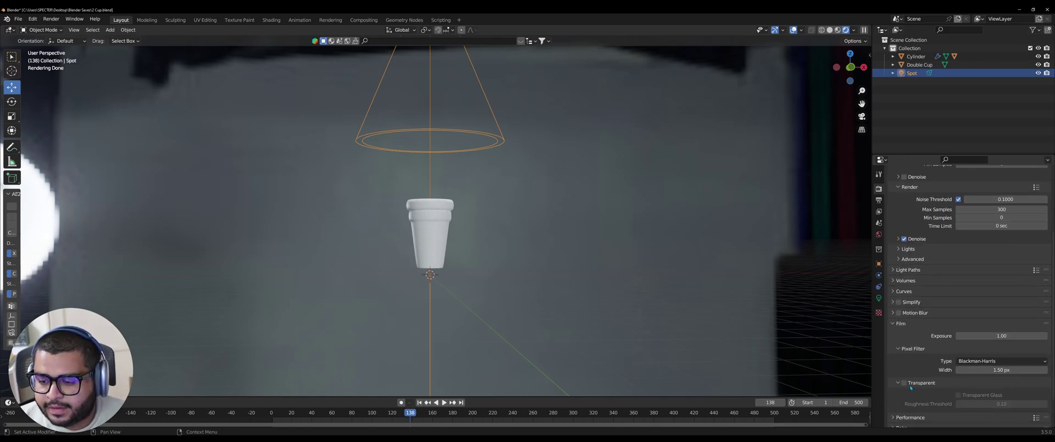
{"action": "left_click", "coordinate": [911, 385]}
{"action": "middle_click_drag", "start_coordinate": [673, 268], "coordinate": [720, 247]}
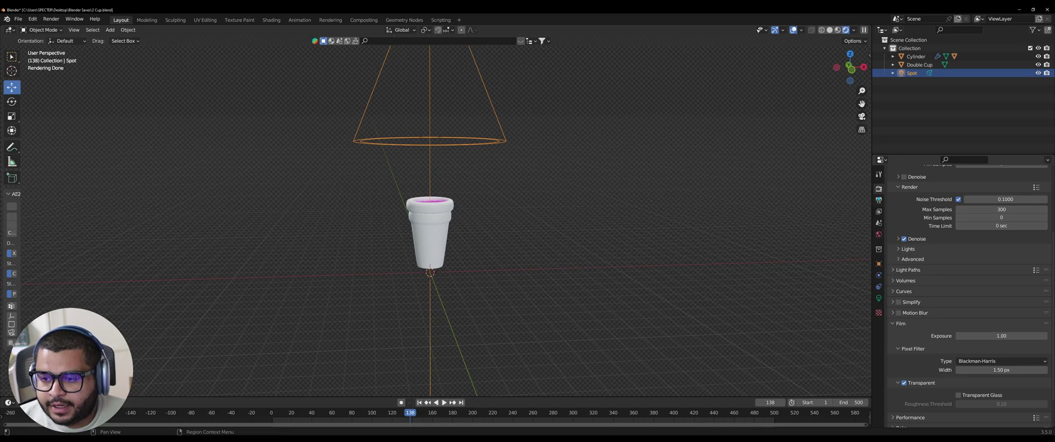
Set the output frame rate to 60 fps in the scene's output properties
{"action": "left_click", "coordinate": [878, 200]}
{"action": "scroll", "coordinate": [939, 259], "scroll_direction": "up", "scroll_amount": 2}
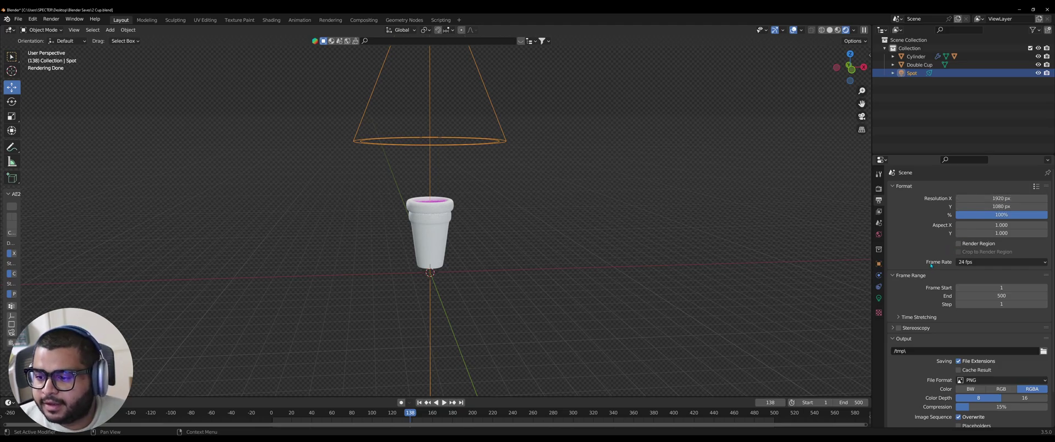
{"action": "left_click", "coordinate": [984, 261]}
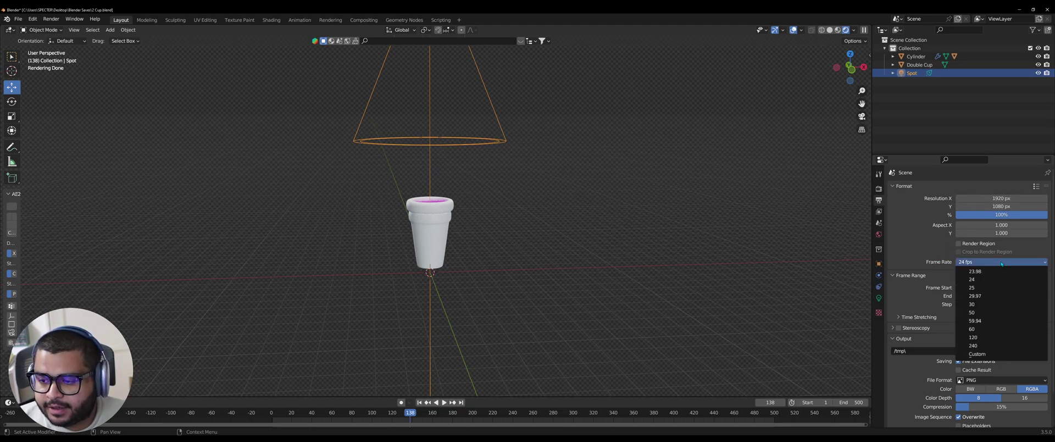
{"action": "left_click", "coordinate": [985, 332]}
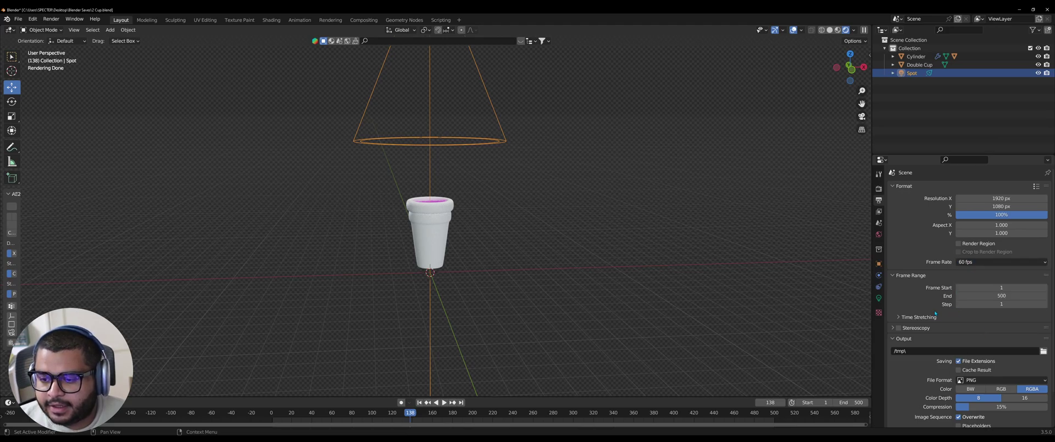
Create a folder named 2Cup inside C:\tmp and set it as the render output location
{"action": "left_click", "coordinate": [1043, 350]}
{"action": "scroll", "coordinate": [626, 280], "scroll_direction": "down", "scroll_amount": 2}
{"action": "scroll", "coordinate": [627, 280], "scroll_direction": "down", "scroll_amount": 5}
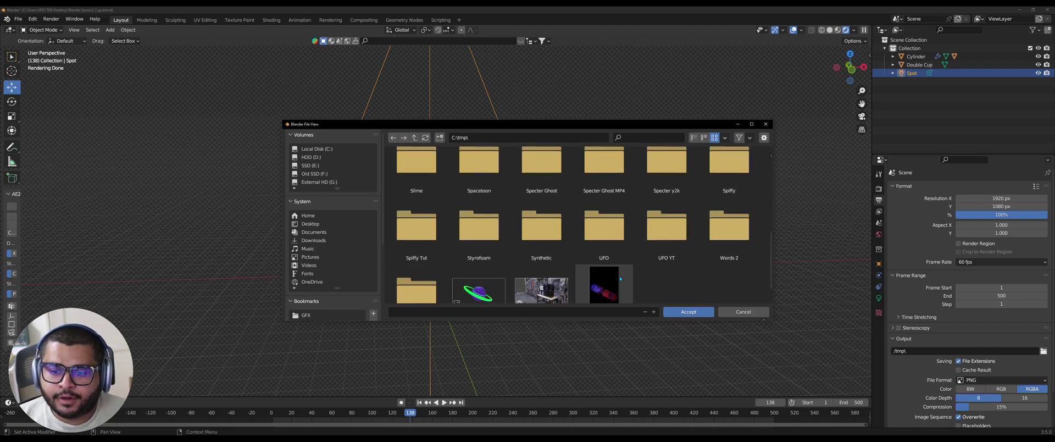
{"action": "right_click", "coordinate": [674, 263]}
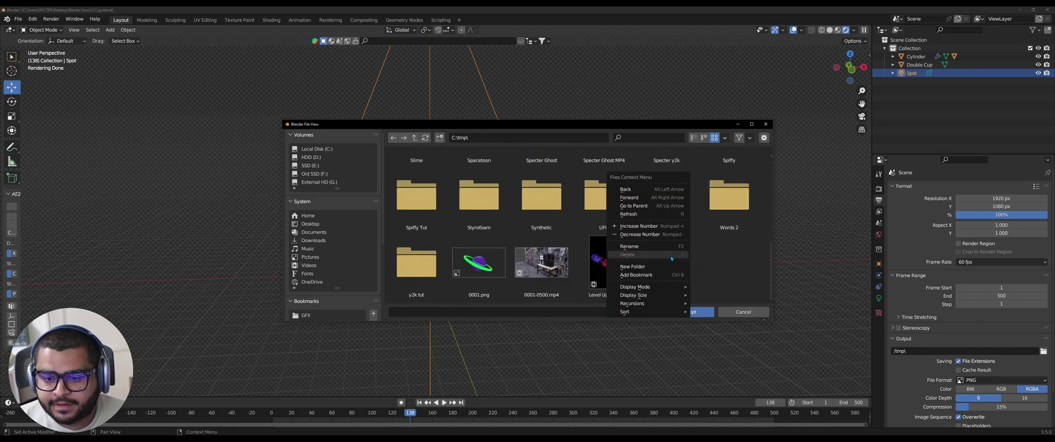
{"action": "left_click", "coordinate": [663, 250]}
{"action": "right_click", "coordinate": [650, 255]}
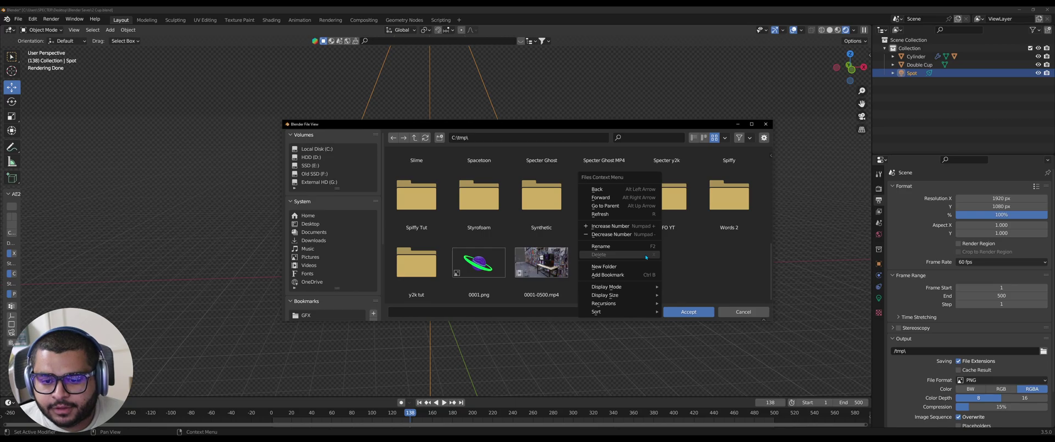
{"action": "left_click", "coordinate": [604, 267]}
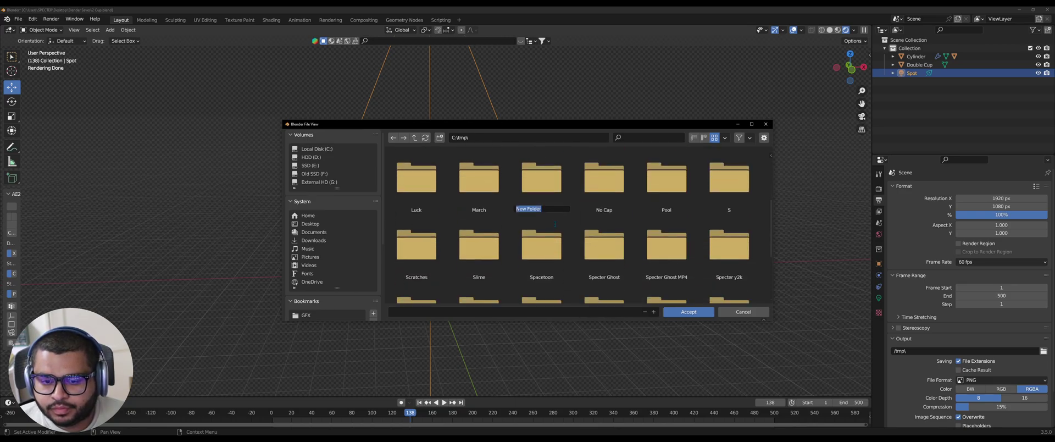
{"action": "key", "text": "BackSpace"}
{"action": "type", "text": "2Cup"}
{"action": "key", "text": "Return"}
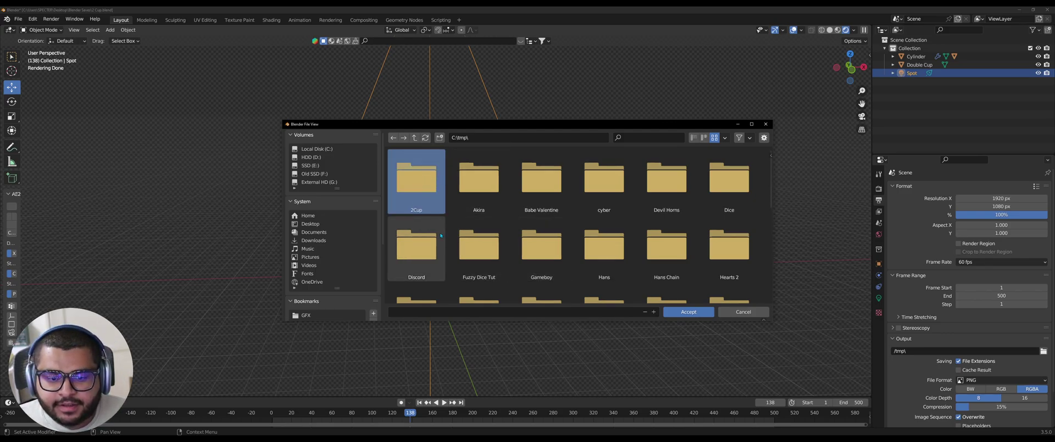
{"action": "left_click", "coordinate": [682, 316]}
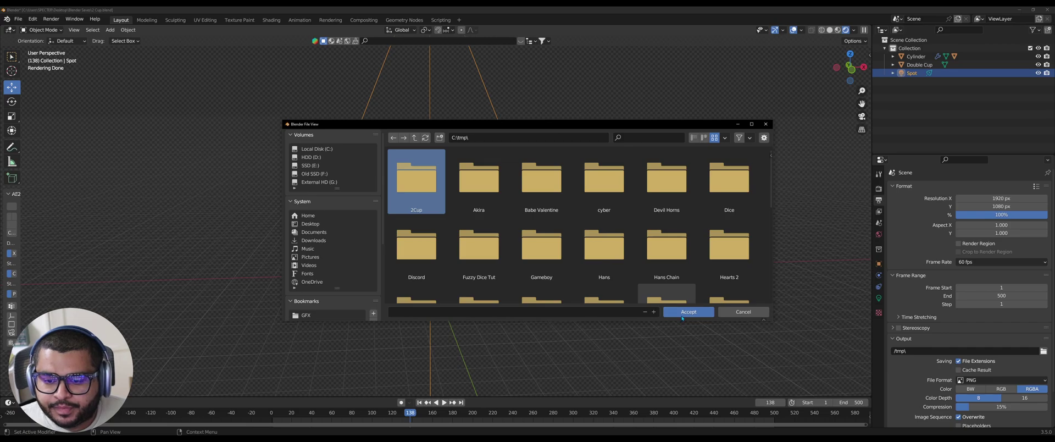
{"action": "left_click", "coordinate": [696, 311]}
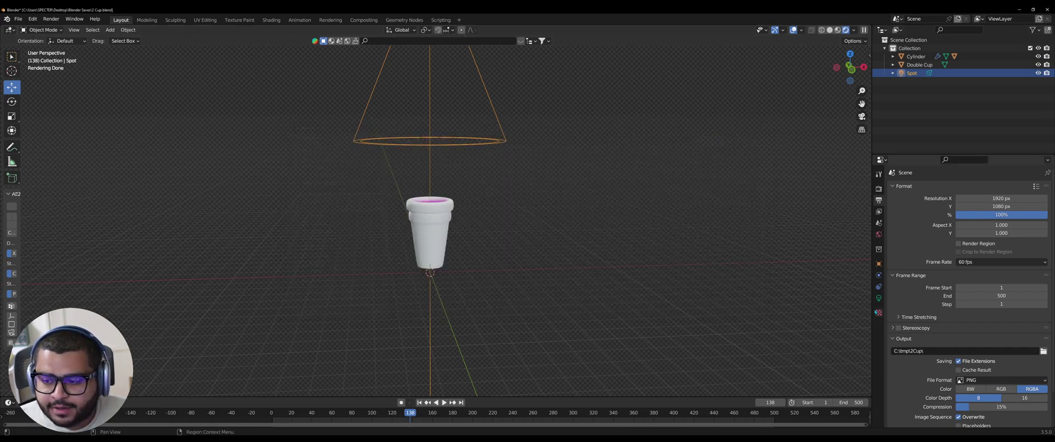
Set the output file format to FFmpeg Video and the encoding container to MPEG-4
{"action": "scroll", "coordinate": [911, 351], "scroll_direction": "down", "scroll_amount": 2}
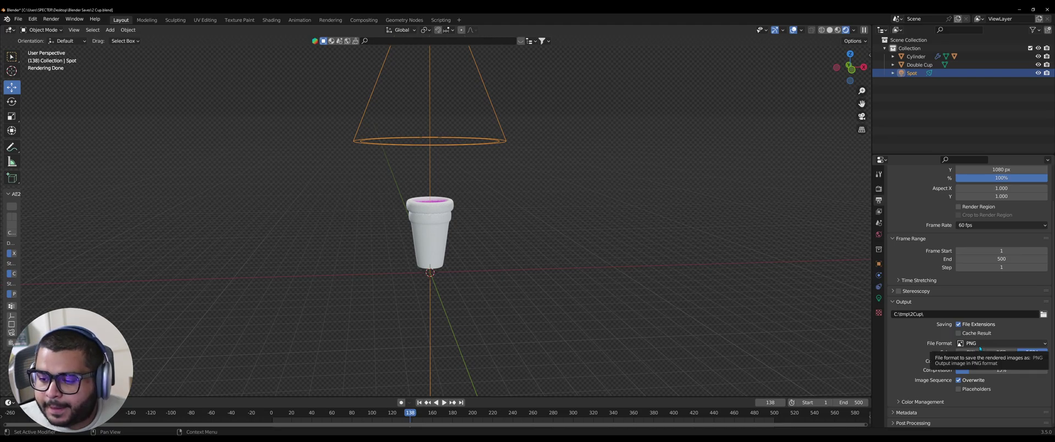
{"action": "left_click", "coordinate": [963, 344]}
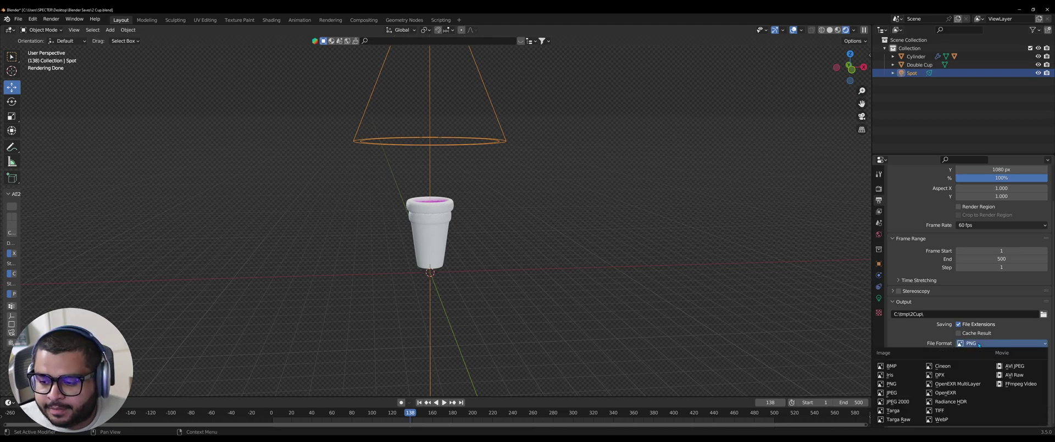
{"action": "left_click", "coordinate": [1023, 384]}
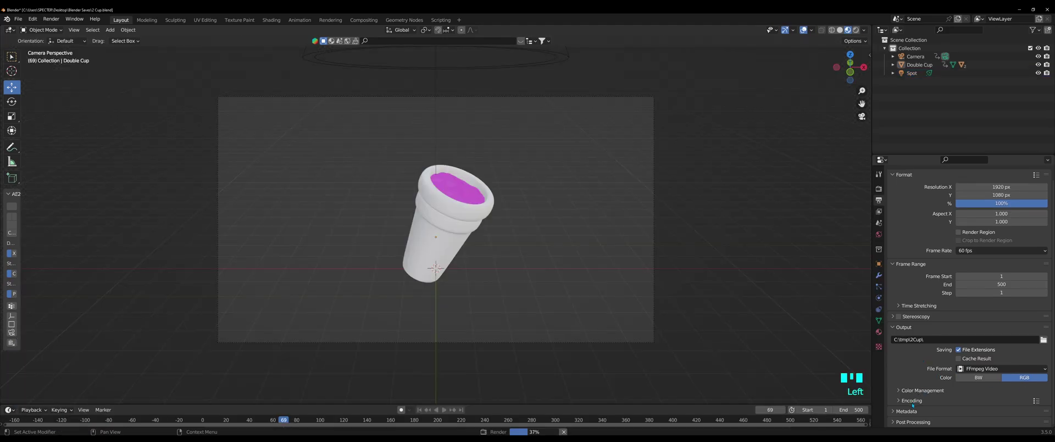
{"action": "left_click", "coordinate": [898, 402]}
{"action": "scroll", "coordinate": [941, 399], "scroll_direction": "down", "scroll_amount": 4}
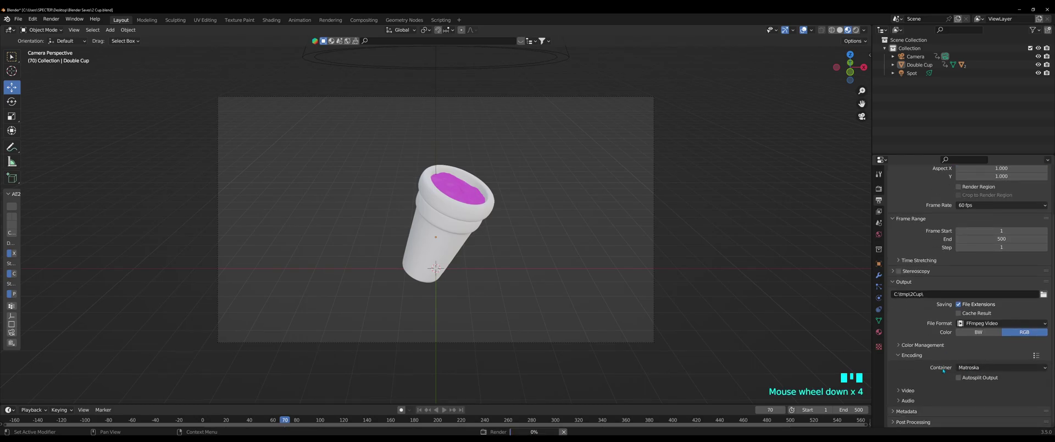
{"action": "left_click", "coordinate": [965, 368]}
{"action": "left_click", "coordinate": [980, 341]}
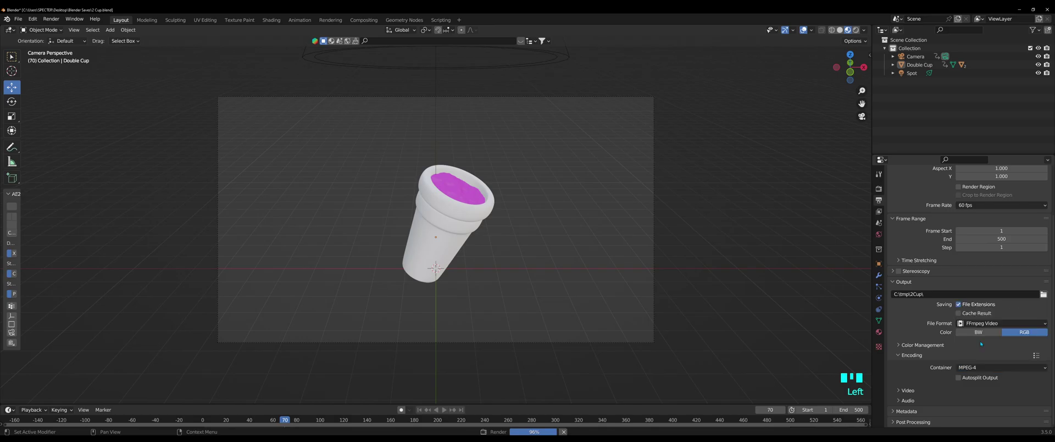
Expand the video encoding settings and open the output quality choices
{"action": "scroll", "coordinate": [906, 387], "scroll_direction": "down", "scroll_amount": 1}
{"action": "left_click", "coordinate": [902, 390]}
{"action": "scroll", "coordinate": [901, 393], "scroll_direction": "down", "scroll_amount": 3}
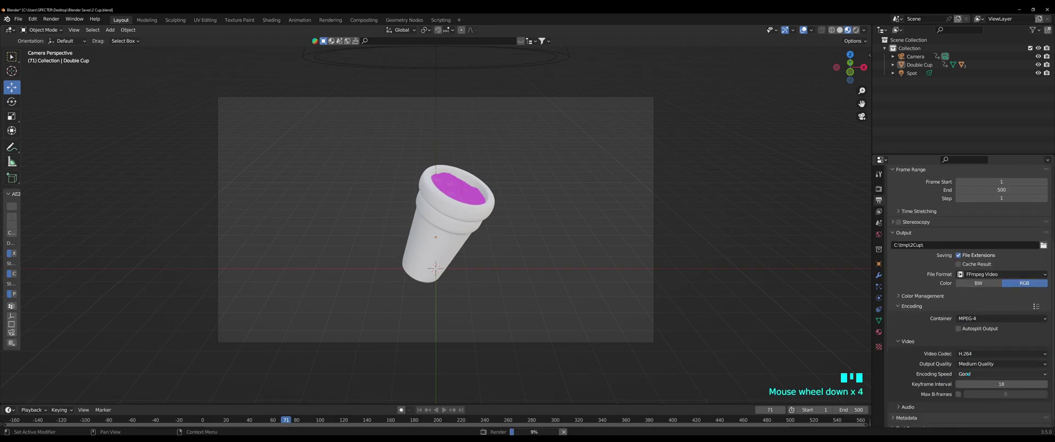
{"action": "left_click", "coordinate": [981, 365]}
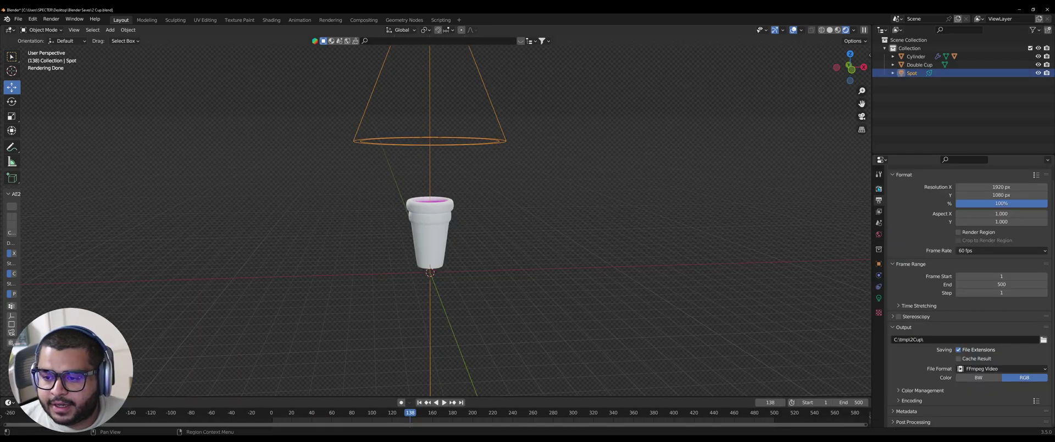
Return to the render properties and save the Blender file
{"action": "left_click", "coordinate": [879, 188]}
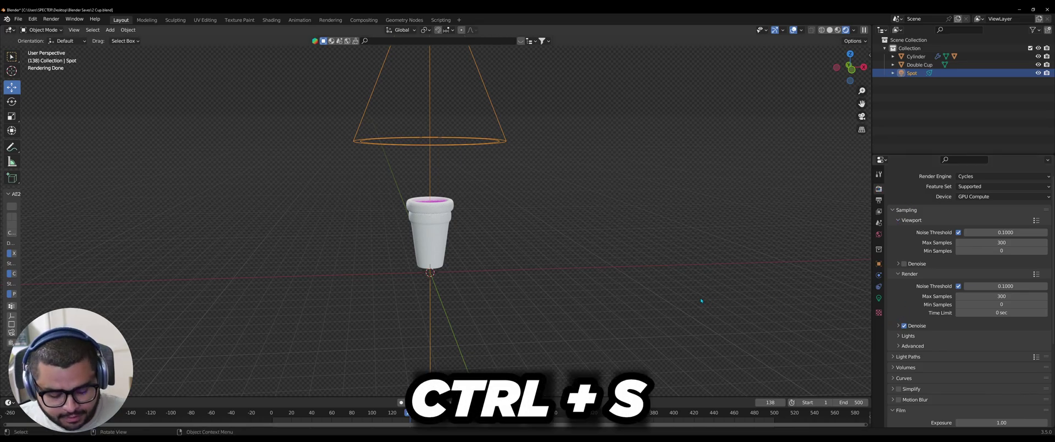
{"action": "key", "text": "ctrl+s"}
Show the object properties and add a camera to the scene
{"action": "left_click", "coordinate": [879, 264]}
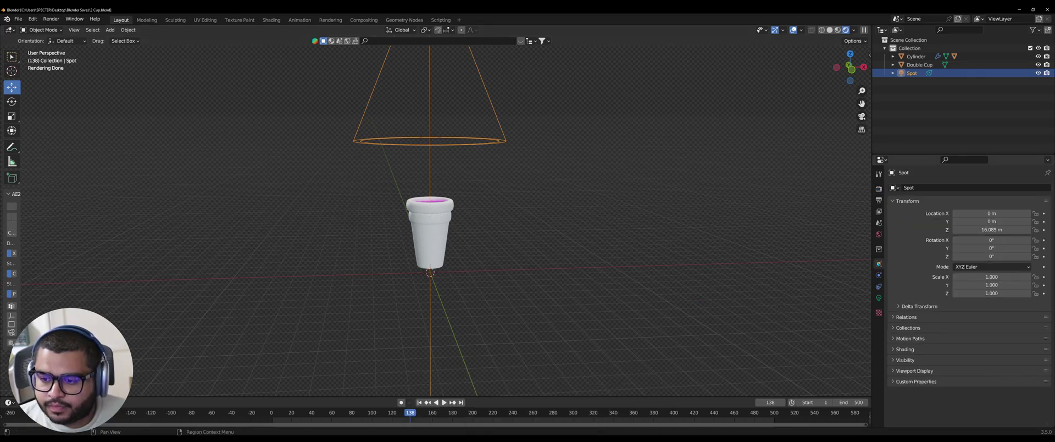
{"action": "mouse_move", "coordinate": [689, 272]}
{"action": "middle_mouse_down"}
{"action": "mouse_move", "coordinate": [684, 259]}
{"action": "mouse_move", "coordinate": [687, 275]}
{"action": "middle_mouse_up"}
{"action": "scroll", "coordinate": [572, 307], "scroll_direction": "down", "scroll_amount": 4}
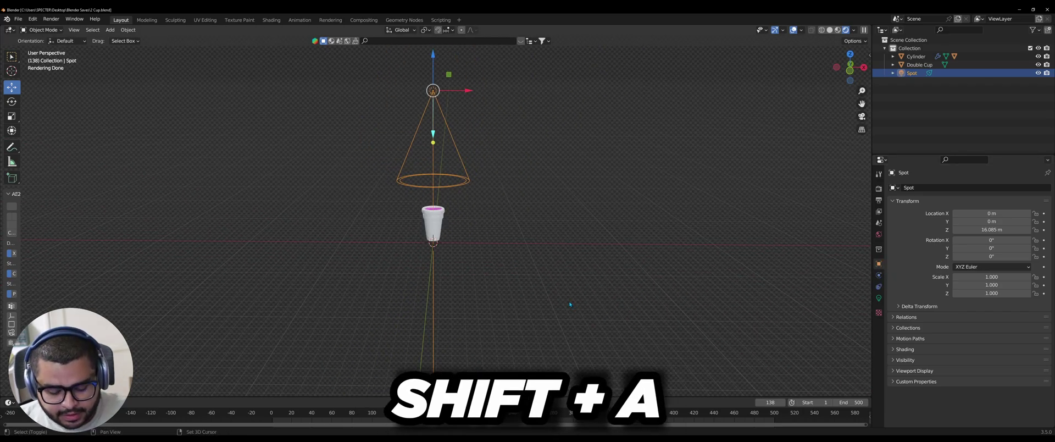
{"action": "key", "text": "shift+a"}
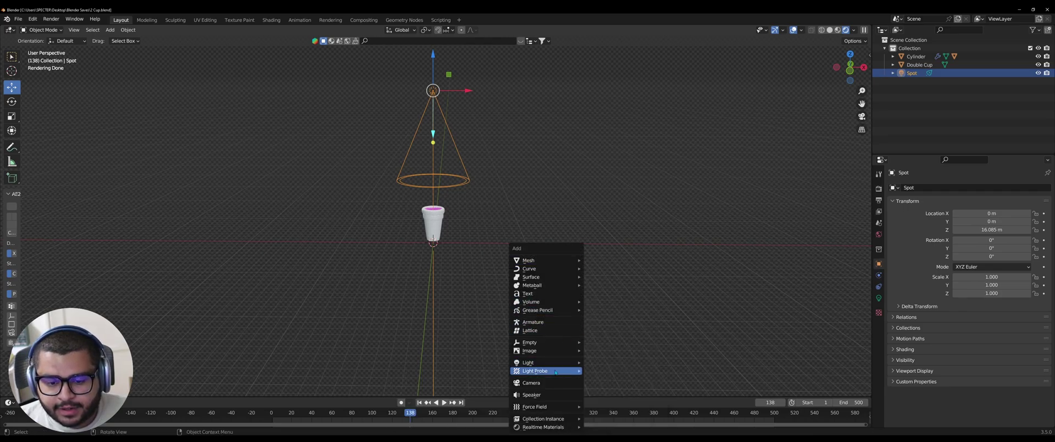
{"action": "left_click", "coordinate": [547, 384]}
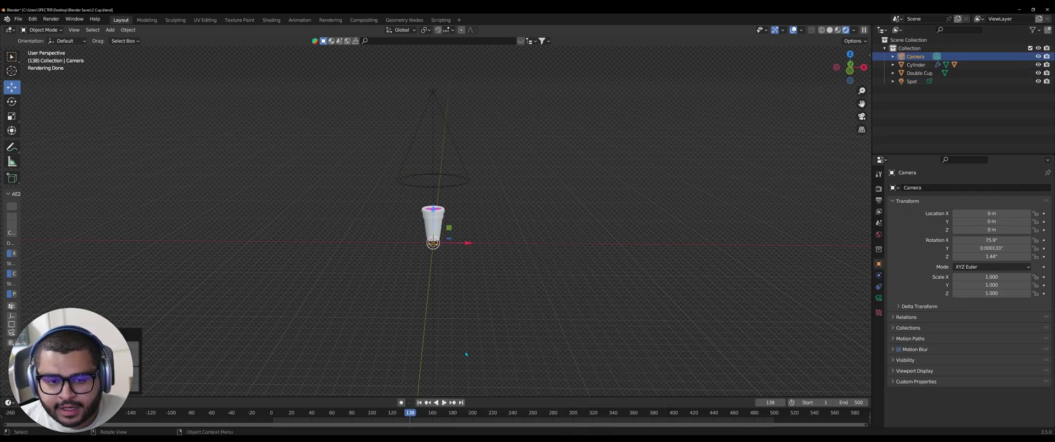
Set the camera's rotation to 90° on X, 0° on Y and 0° on Z
{"action": "left_click", "coordinate": [1007, 240]}
{"action": "type", "text": "90"}
{"action": "key", "text": "Return"}
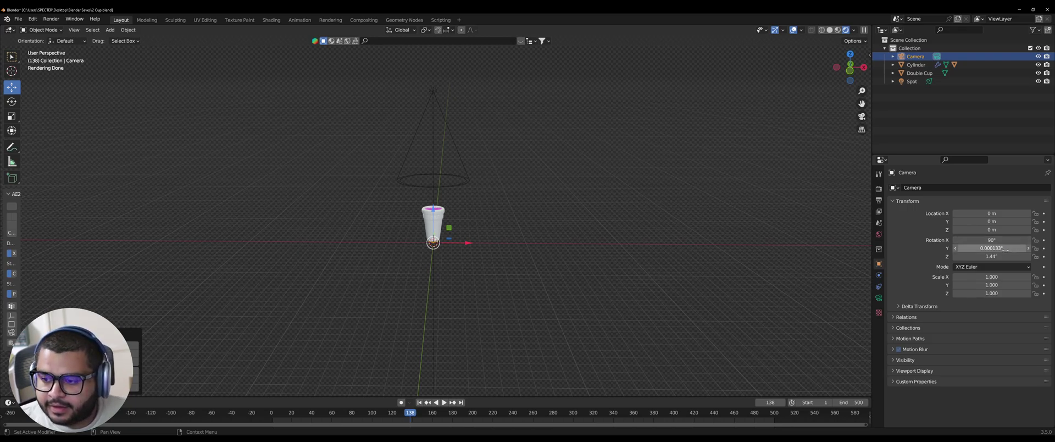
{"action": "left_click", "coordinate": [1005, 248]}
{"action": "type", "text": "0"}
{"action": "key", "text": "Return"}
{"action": "left_click", "coordinate": [1000, 256]}
{"action": "type", "text": "0"}
{"action": "key", "text": "Return"}
Move the camera back to about -23.61 m on Y and look through it at the cup
{"action": "left_click_drag", "start_coordinate": [995, 221], "coordinate": [950, 244]}
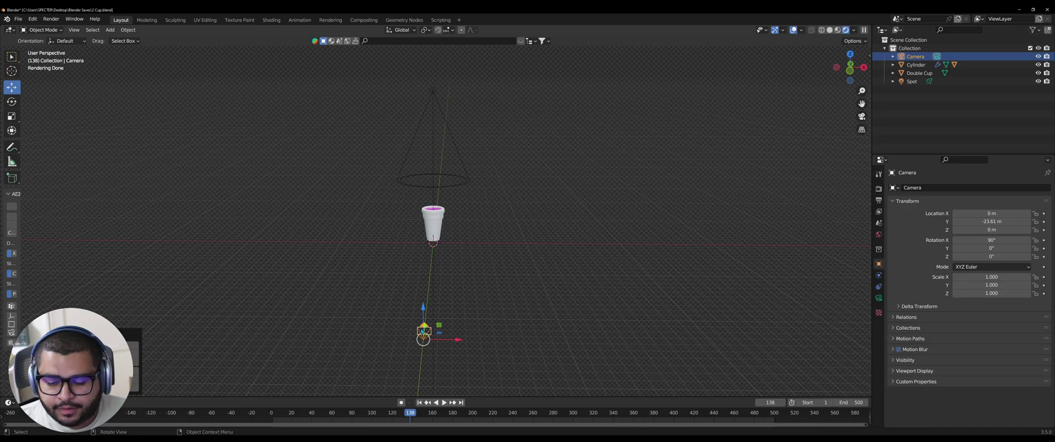
{"action": "key", "text": "KP_0"}
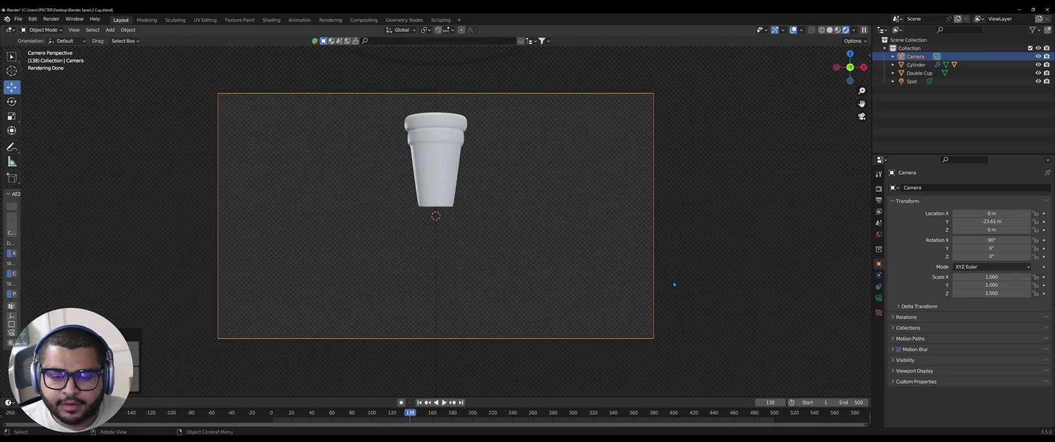
Move the camera to -19.5 m on Y and 3.02 m on Z, and leave the camera view
{"action": "left_click_drag", "start_coordinate": [989, 220], "coordinate": [1006, 230]}
{"action": "key", "text": "KP_0"}
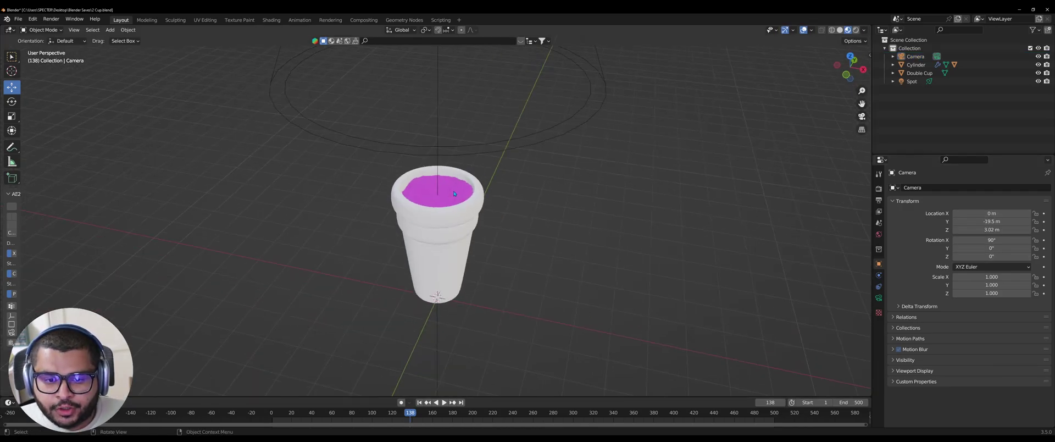
Parent the liquid cylinder to the double cup using the Object option, and briefly test-rotate the cup
{"action": "left_click", "coordinate": [454, 193]}
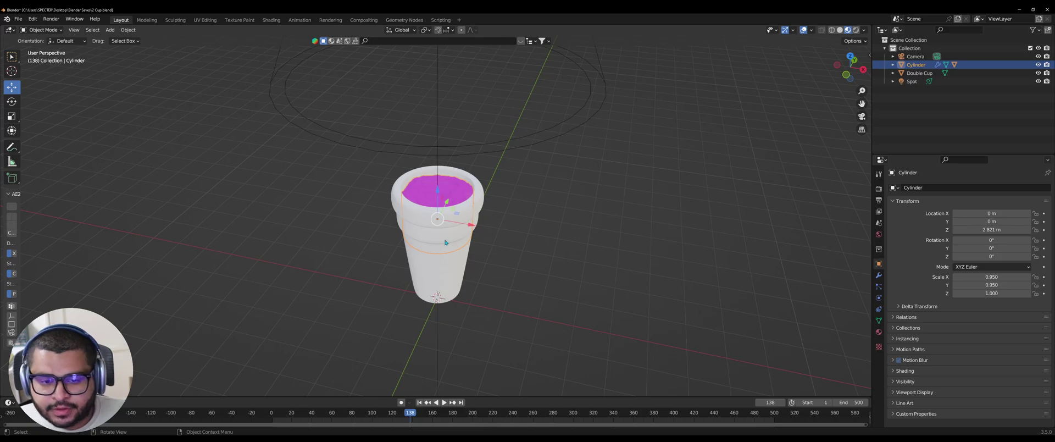
{"action": "left_click", "coordinate": [439, 271], "text": "shift"}
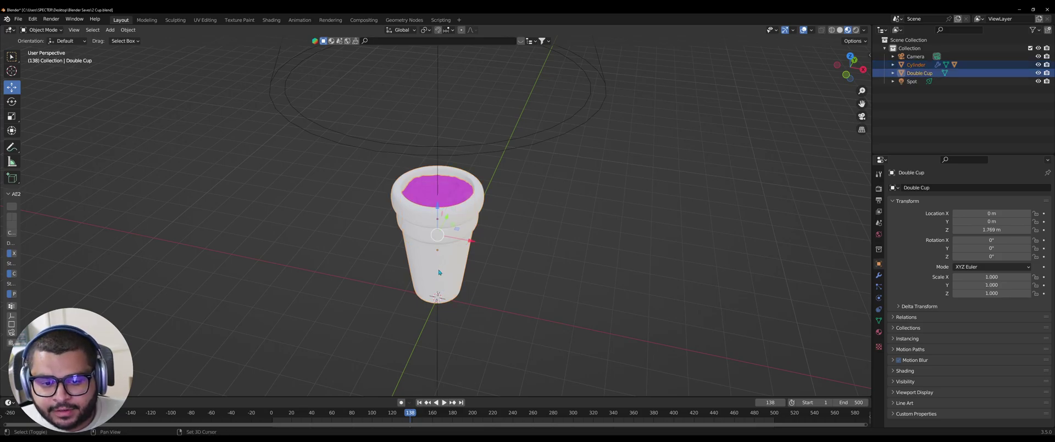
{"action": "key", "text": "ctrl+p"}
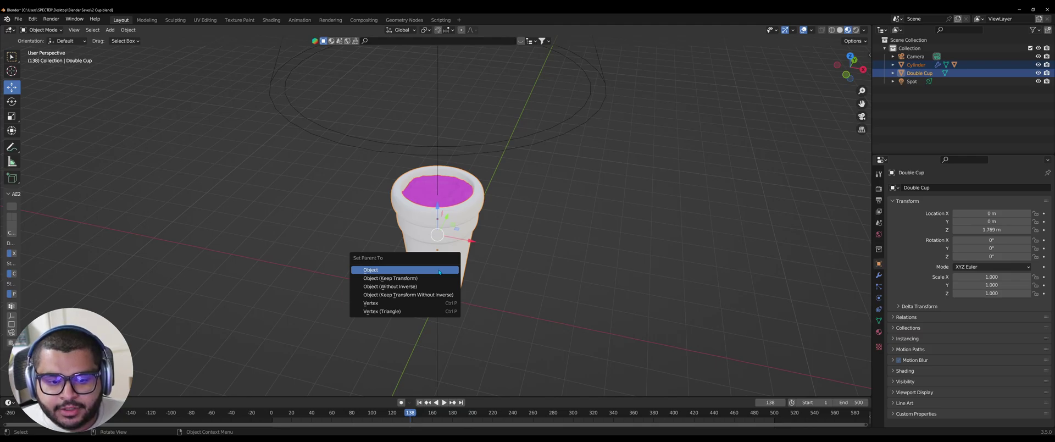
{"action": "left_click", "coordinate": [440, 270]}
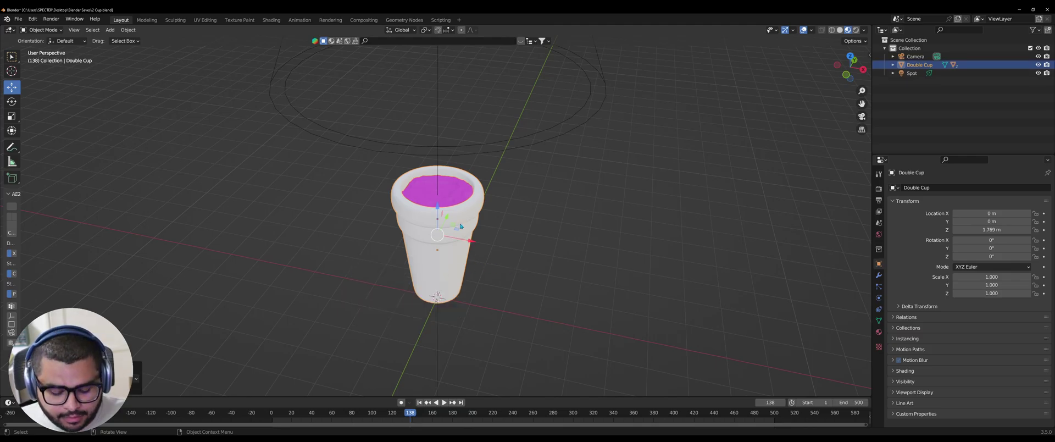
{"action": "key", "text": "r"}
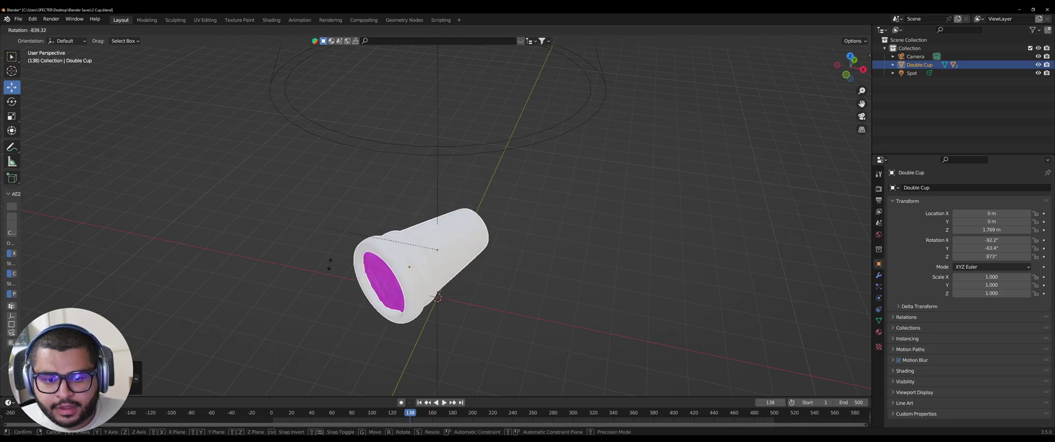
{"action": "key", "text": "Escape"}
Make the camera the active scene camera, raise it to 8.76 m on Z and tilt it to 70° on X
{"action": "scroll", "coordinate": [434, 247], "scroll_direction": "down", "scroll_amount": 3}
{"action": "left_click", "coordinate": [405, 310]}
{"action": "right_click", "coordinate": [413, 306]}
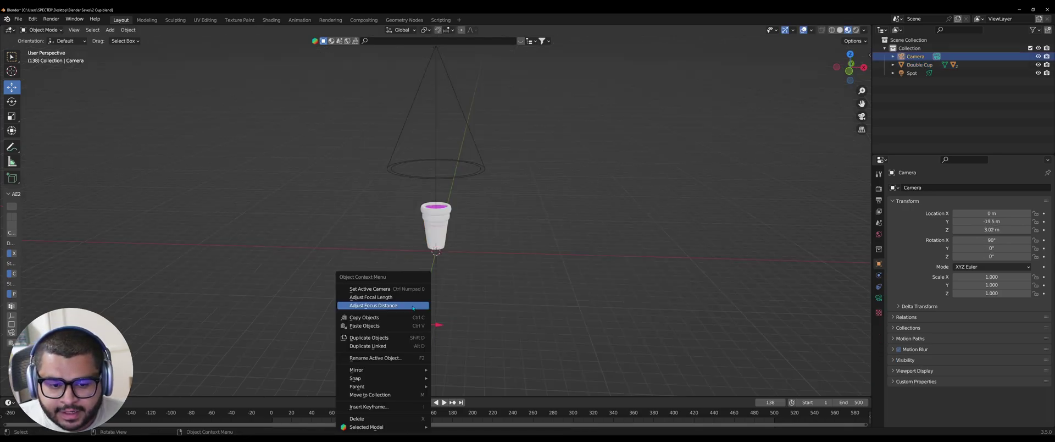
{"action": "left_click", "coordinate": [382, 292]}
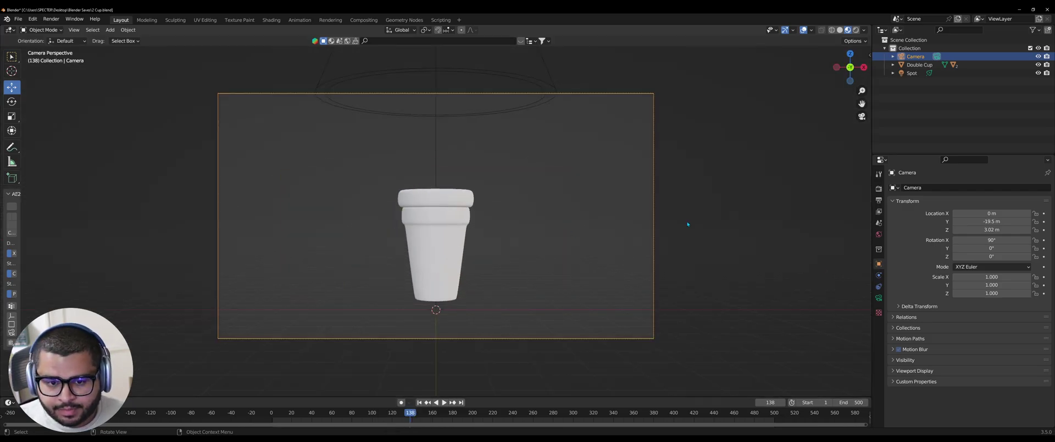
{"action": "left_click_drag", "start_coordinate": [989, 230], "coordinate": [967, 240]}
{"action": "mouse_move", "coordinate": [988, 230]}
{"action": "left_mouse_down"}
{"action": "mouse_move", "coordinate": [1011, 230]}
{"action": "mouse_move", "coordinate": [981, 240]}
{"action": "left_mouse_up"}
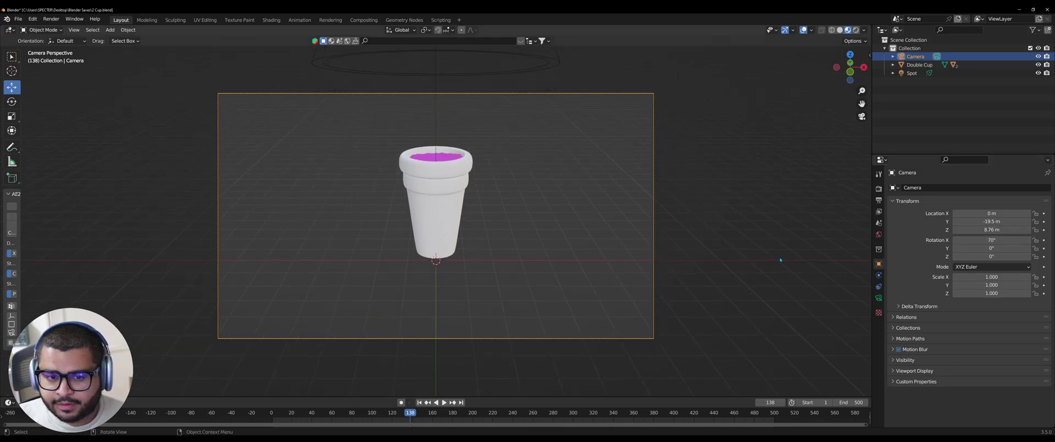
Lower the double cup to about 1.1153 m on Z in the camera frame
{"action": "left_click", "coordinate": [453, 223]}
{"action": "left_click_drag", "start_coordinate": [437, 182], "coordinate": [437, 200]}
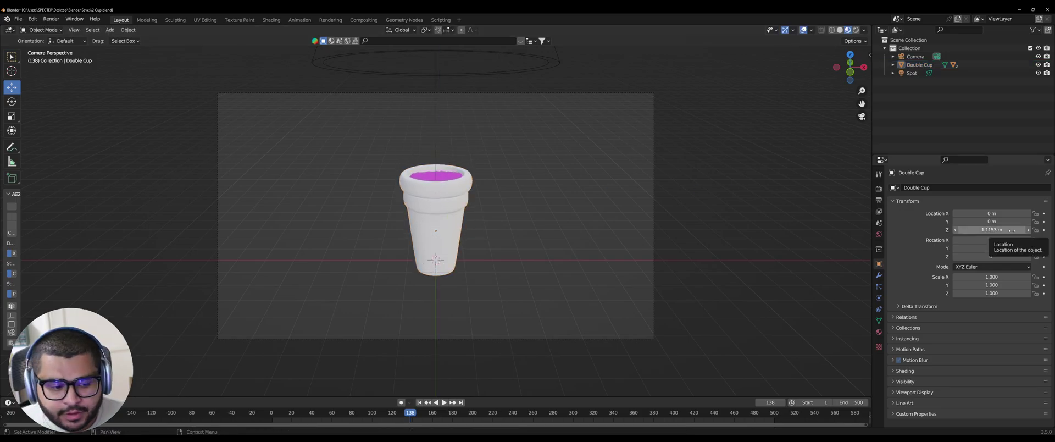
Keyframe the camera's location at frame 0 with -19.5 m on Y and 8.76 m on Z
{"action": "left_click_drag", "start_coordinate": [573, 397], "coordinate": [569, 345]}
{"action": "middle_click_drag", "start_coordinate": [612, 382], "coordinate": [578, 383]}
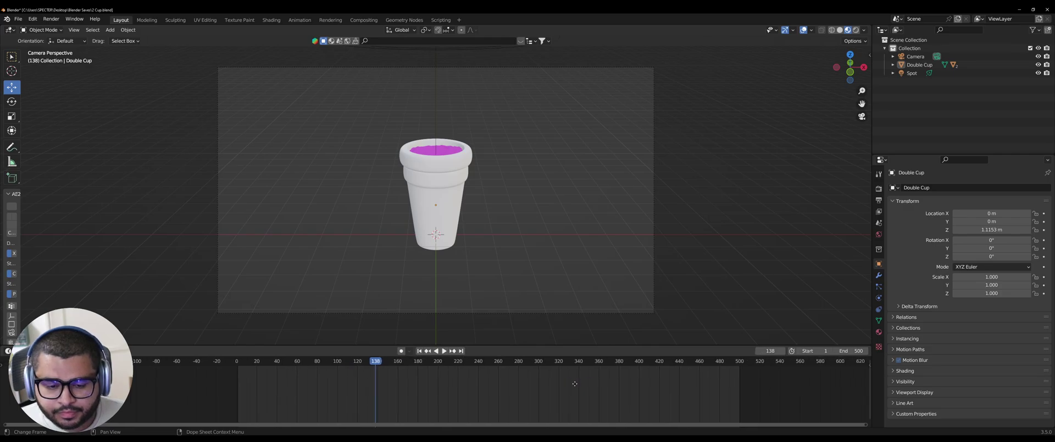
{"action": "left_click_drag", "start_coordinate": [376, 362], "coordinate": [238, 362]}
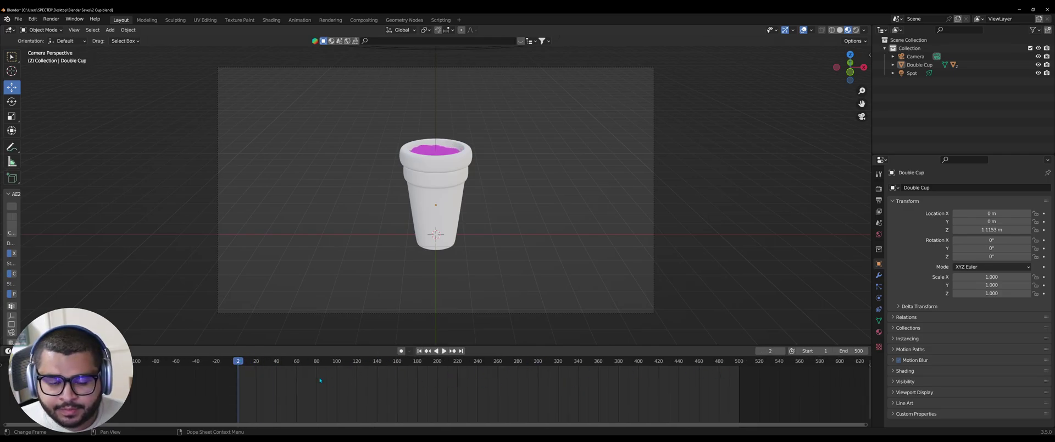
{"action": "left_click", "coordinate": [236, 361]}
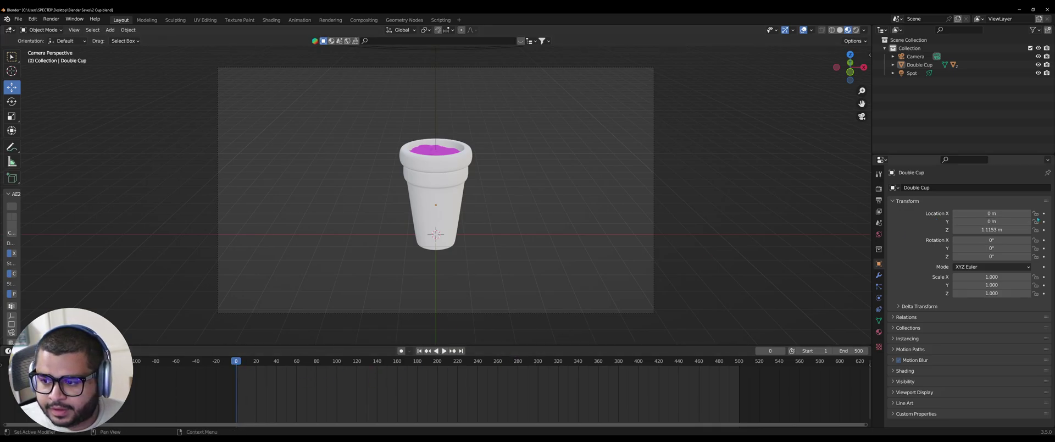
{"action": "left_click", "coordinate": [915, 56]}
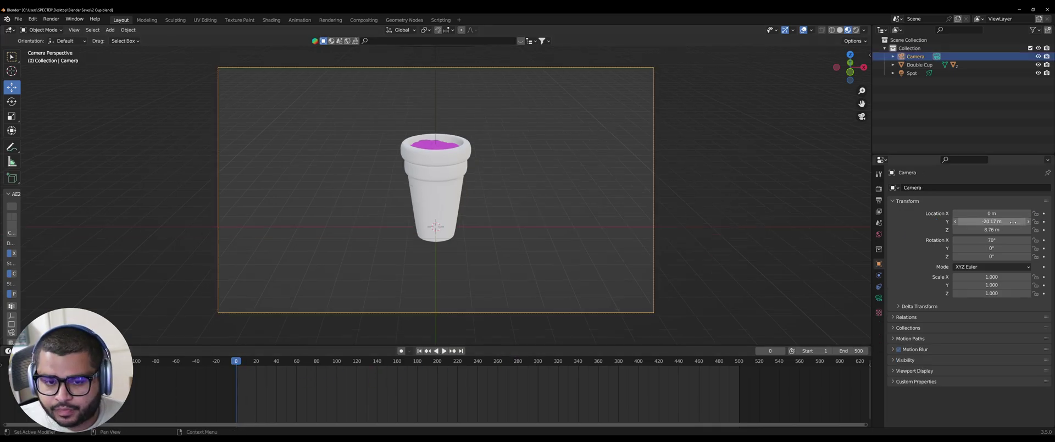
{"action": "left_click", "coordinate": [1044, 222]}
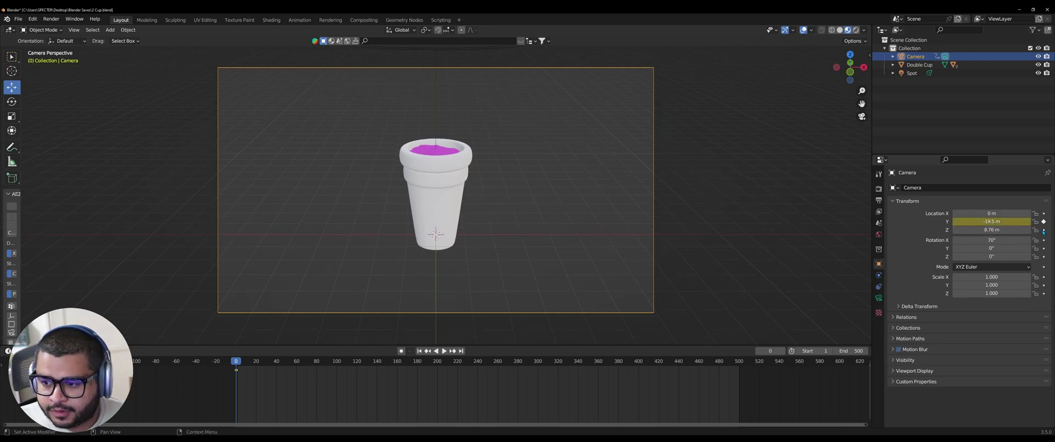
{"action": "left_click", "coordinate": [1044, 230]}
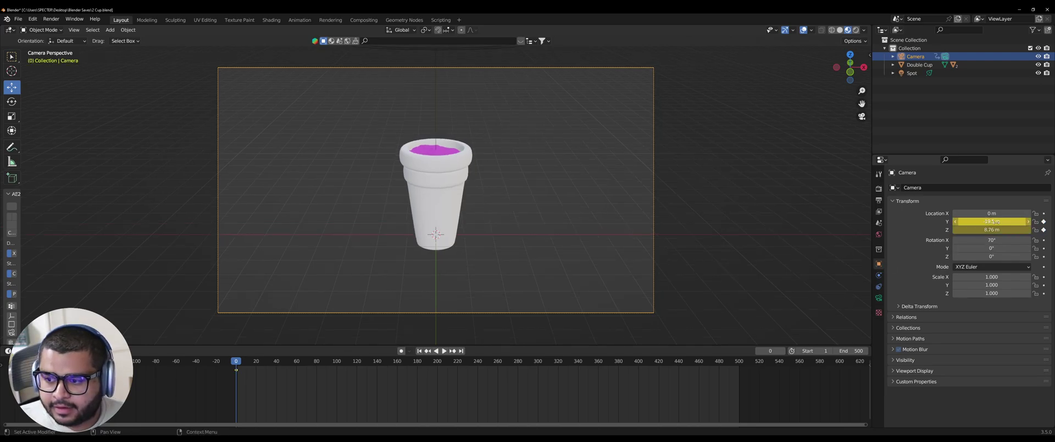
At frame 250, move the camera to -15.11 m on Y and 7.38 m on Z and keyframe both values
{"action": "left_click", "coordinate": [479, 365]}
{"action": "key", "text": "space"}
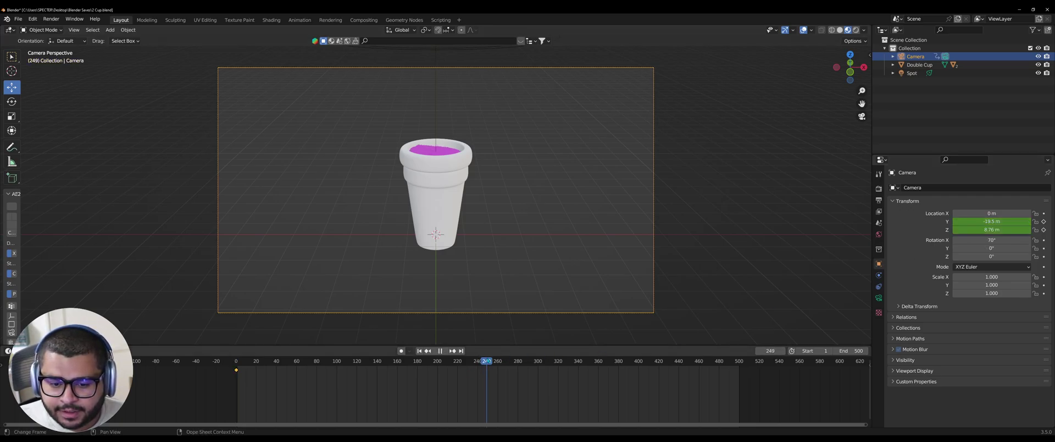
{"action": "key", "text": "space"}
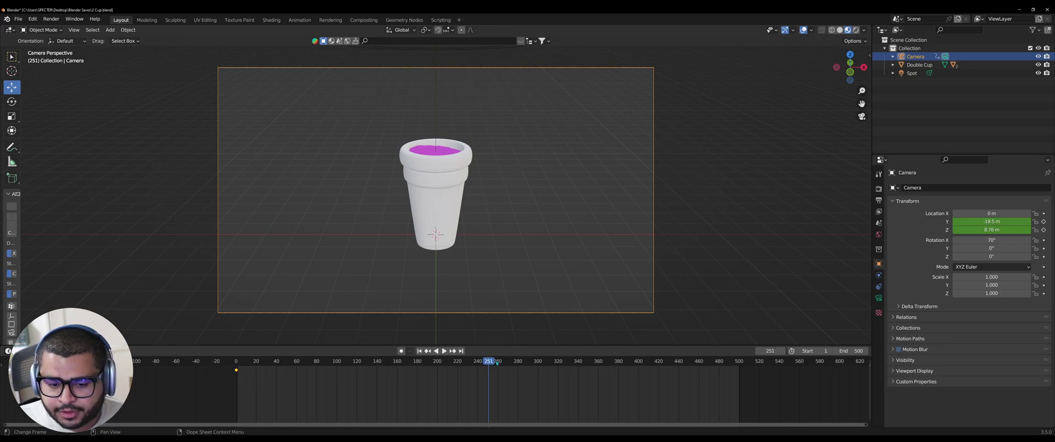
{"action": "key", "text": "Left"}
{"action": "left_click_drag", "start_coordinate": [992, 222], "coordinate": [959, 230]}
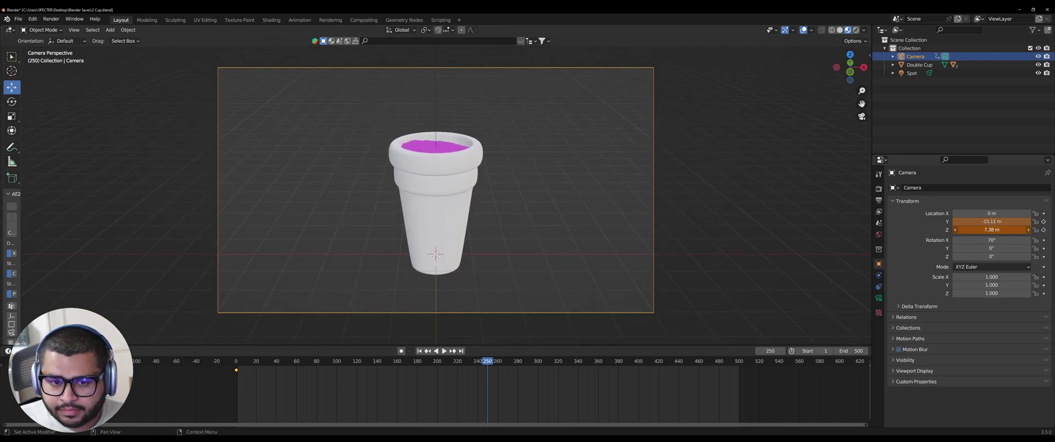
{"action": "left_click", "coordinate": [1044, 222]}
{"action": "left_click", "coordinate": [1044, 231]}
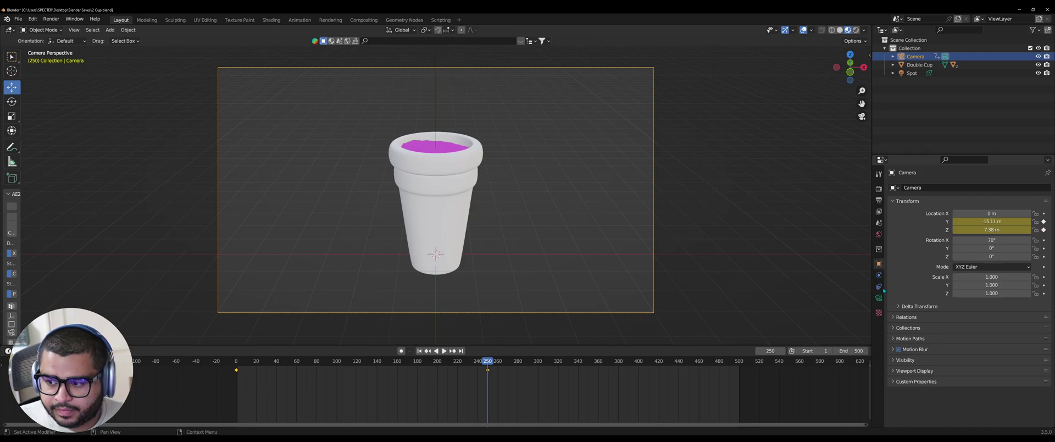
Play back the camera move and shift the camera keyframes one frame forward so the first sits at frame 1
{"action": "left_click", "coordinate": [239, 364]}
{"action": "key", "text": "space"}
{"action": "key", "text": "space"}
{"action": "left_click", "coordinate": [237, 365]}
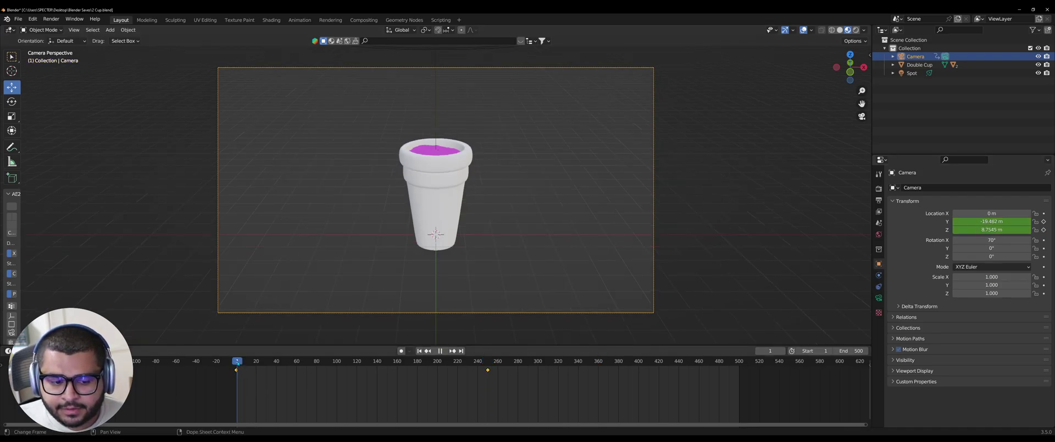
{"action": "left_click", "coordinate": [238, 373]}
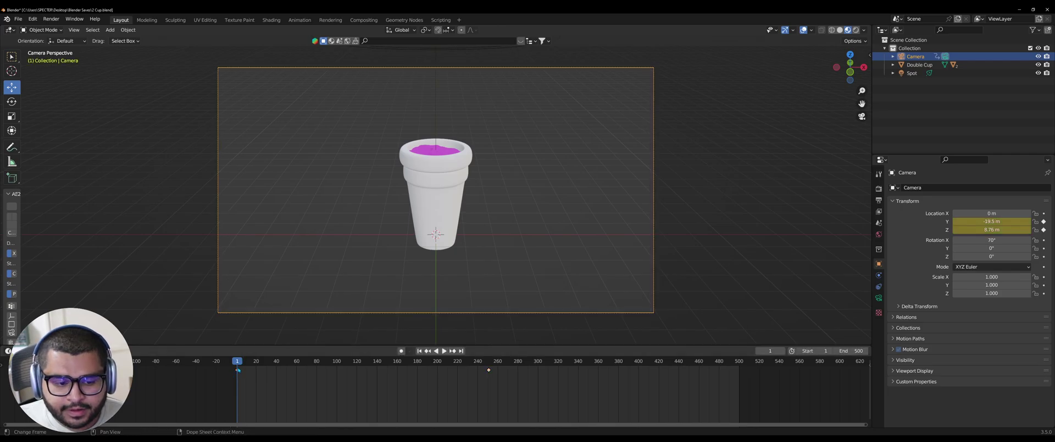
Copy the camera's -19.5 m Y location from frame 1 to frame 500 and keyframe it there
{"action": "double_click", "coordinate": [992, 221]}
{"action": "key", "text": "ctrl+c"}
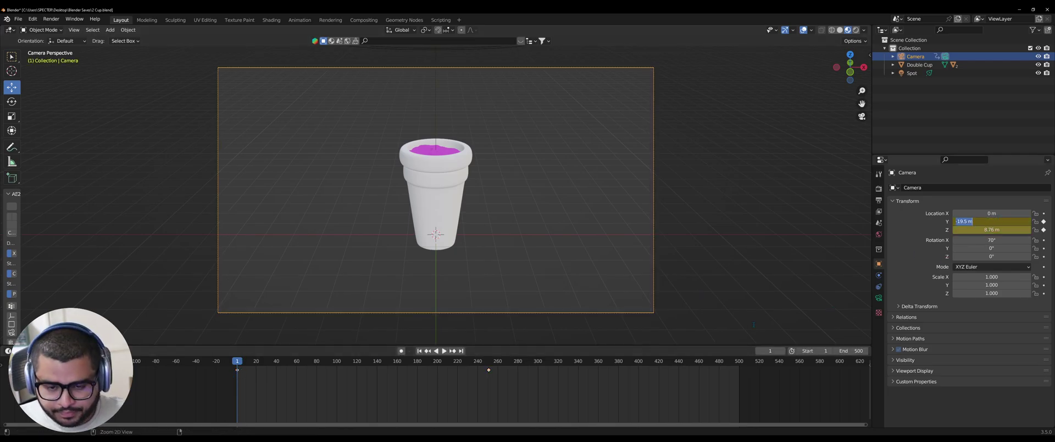
{"action": "left_click", "coordinate": [742, 374]}
{"action": "left_click", "coordinate": [740, 374]}
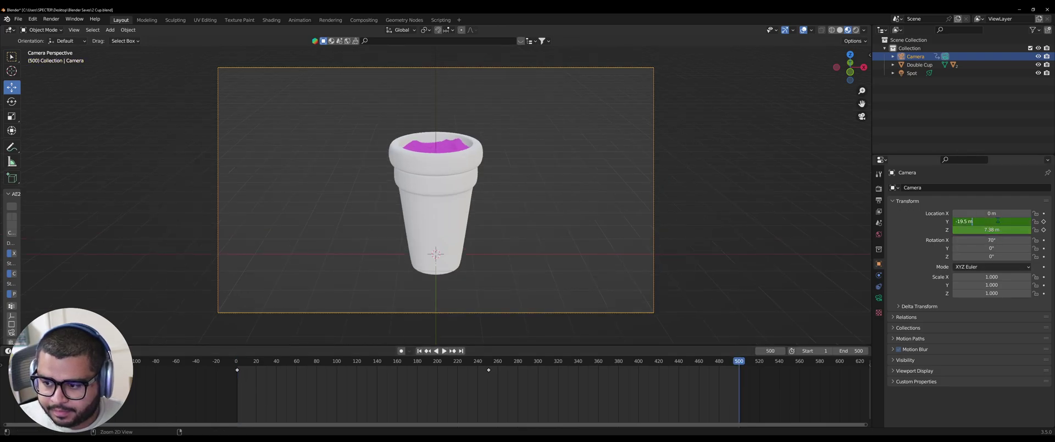
{"action": "key", "text": "ctrl+v"}
{"action": "left_click", "coordinate": [1044, 221]}
Set the camera's Z location to 8.76 m at frame 500 and keyframe it
{"action": "left_click", "coordinate": [236, 365]}
{"action": "key", "text": "space"}
{"action": "key", "text": "space"}
{"action": "left_click", "coordinate": [991, 230]}
{"action": "type", "text": "7.38"}
{"action": "key", "text": "Return"}
{"action": "left_click", "coordinate": [740, 363]}
{"action": "key", "text": "Left"}
{"action": "key", "text": "Left"}
{"action": "key", "text": "Right"}
{"action": "key", "text": "Right"}
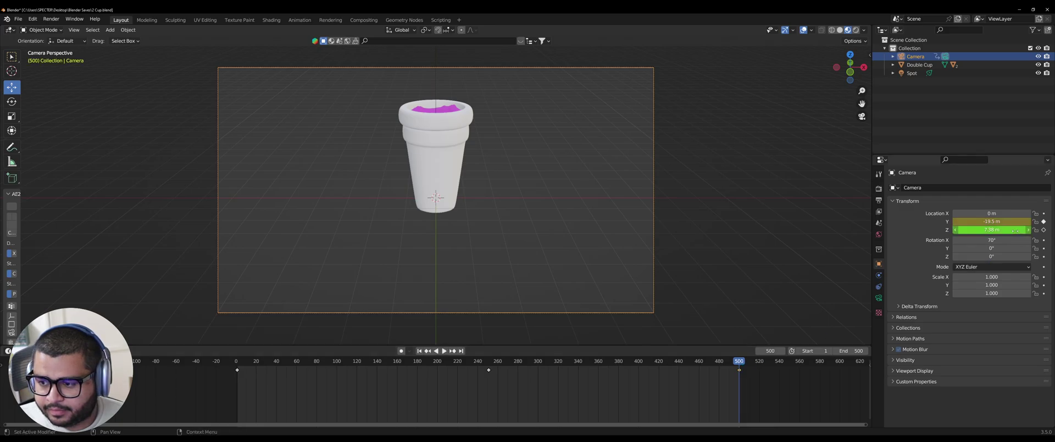
{"action": "key", "text": "Left"}
{"action": "key", "text": "i"}
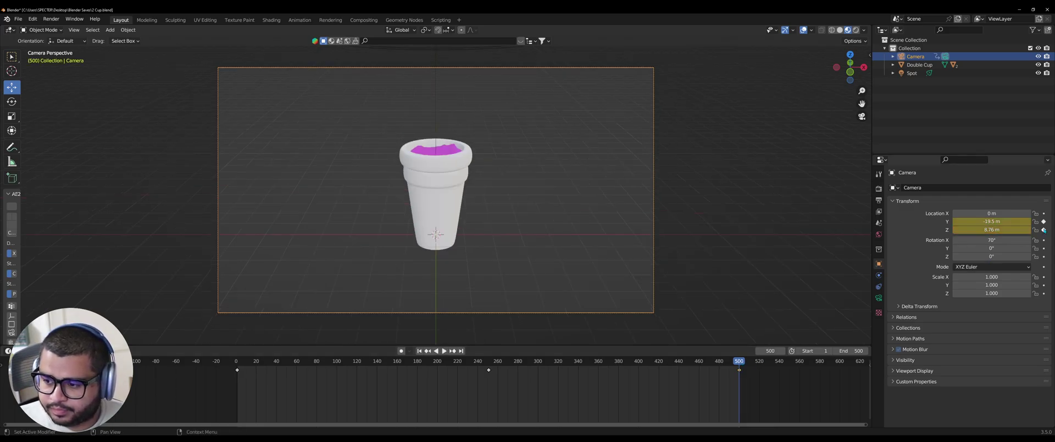
Preview the camera animation and set the interpolation mode of the camera keyframes to Bezier
{"action": "key", "text": "space"}
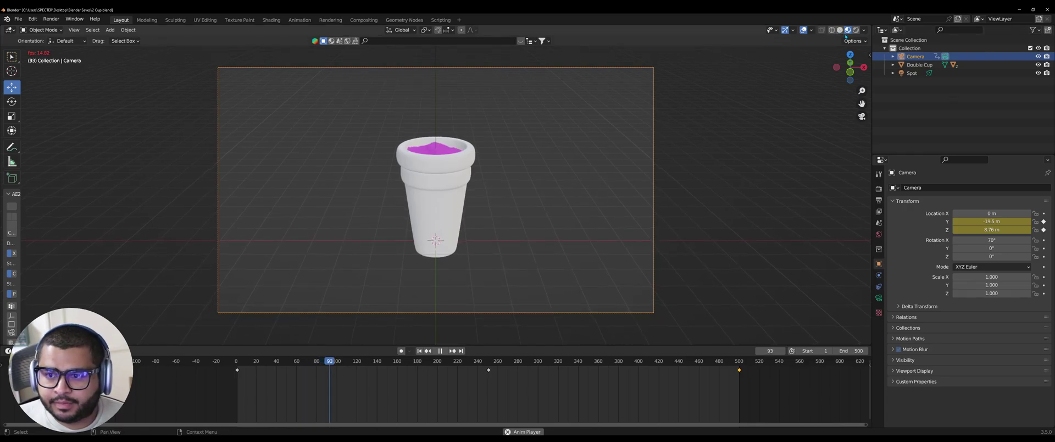
{"action": "key", "text": "Escape"}
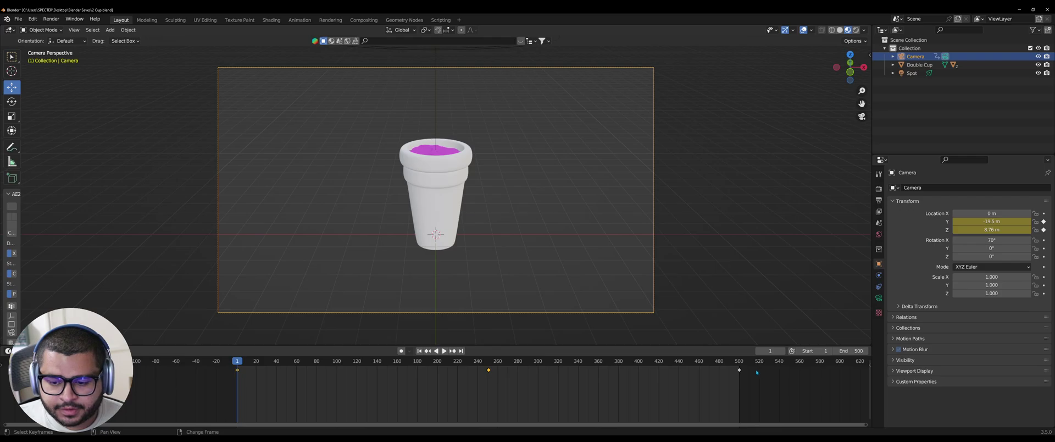
{"action": "right_click", "coordinate": [241, 373]}
{"action": "mouse_move", "coordinate": [240, 371]}
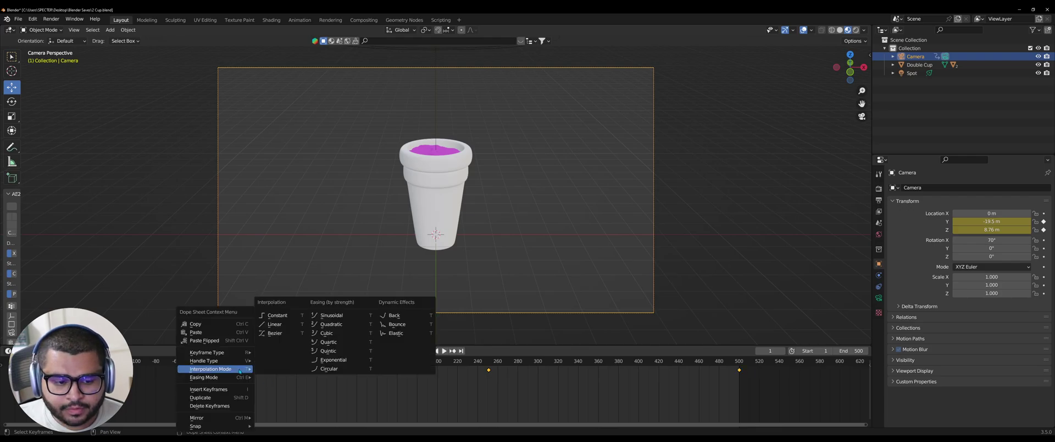
{"action": "left_click", "coordinate": [281, 333]}
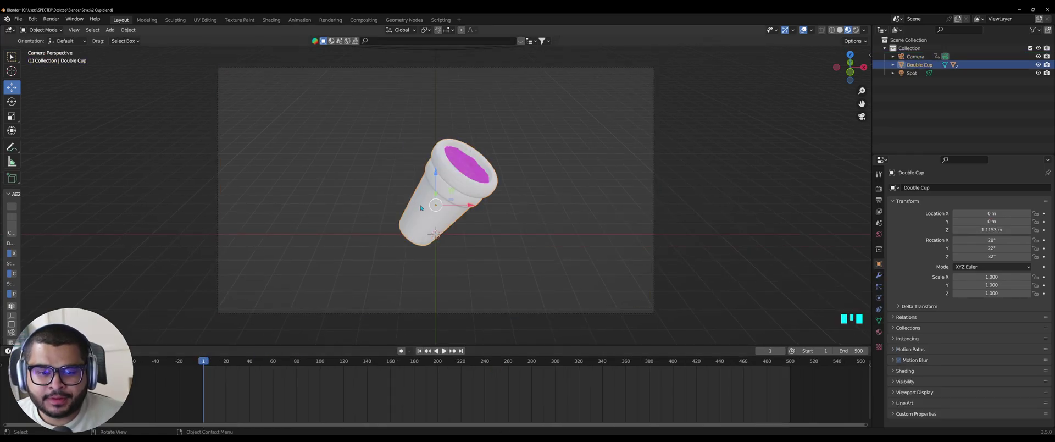
Reset the double cup's rotation to 0° on the X, Y and Z axes
{"action": "left_click", "coordinate": [421, 205]}
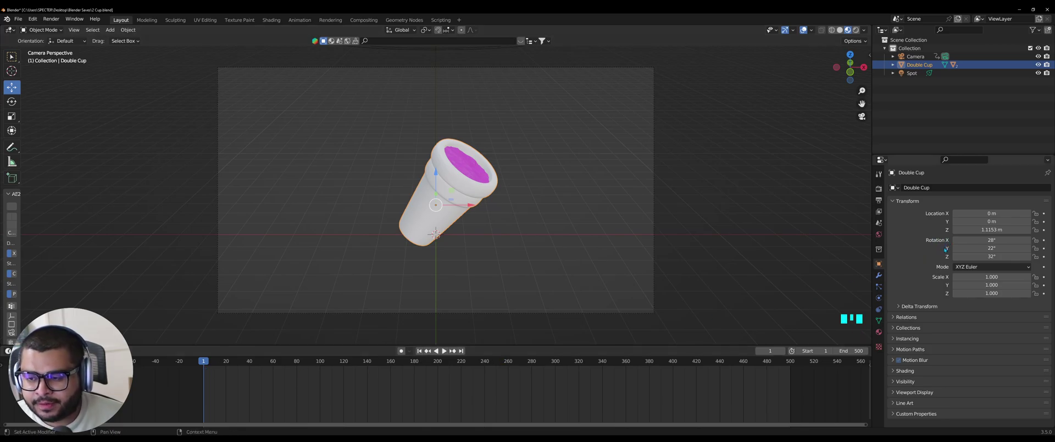
{"action": "left_click", "coordinate": [1012, 240]}
{"action": "type", "text": "0"}
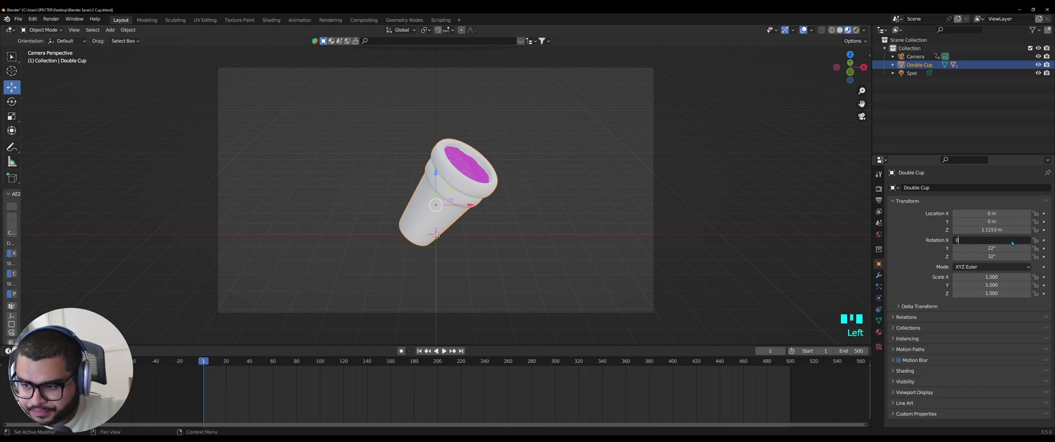
{"action": "key", "text": "Return"}
{"action": "double_click", "coordinate": [1000, 247]}
{"action": "type", "text": "0"}
{"action": "key", "text": "Return"}
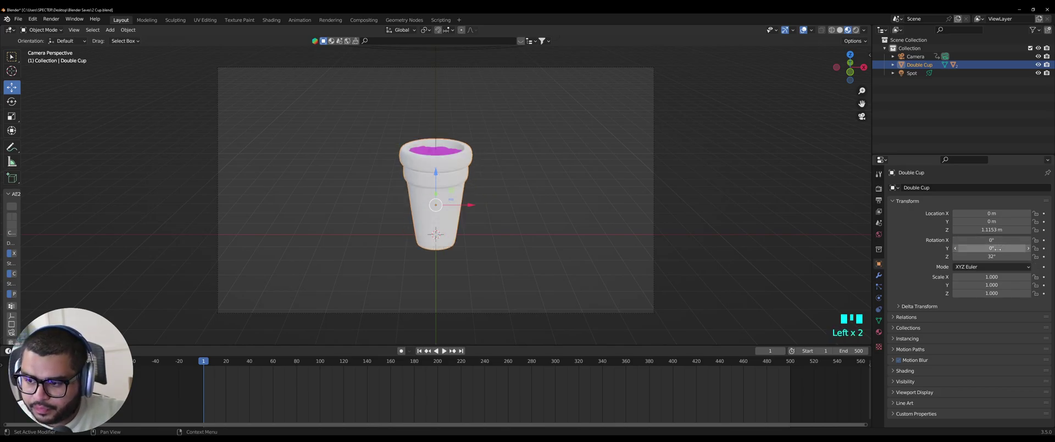
{"action": "left_click", "coordinate": [992, 257]}
{"action": "type", "text": "0"}
{"action": "key", "text": "Return"}
Keyframe the double cup's X, Y and Z rotation at frame 1
{"action": "left_click", "coordinate": [1044, 241]}
{"action": "left_click", "coordinate": [1043, 248]}
{"action": "left_click", "coordinate": [1043, 256]}
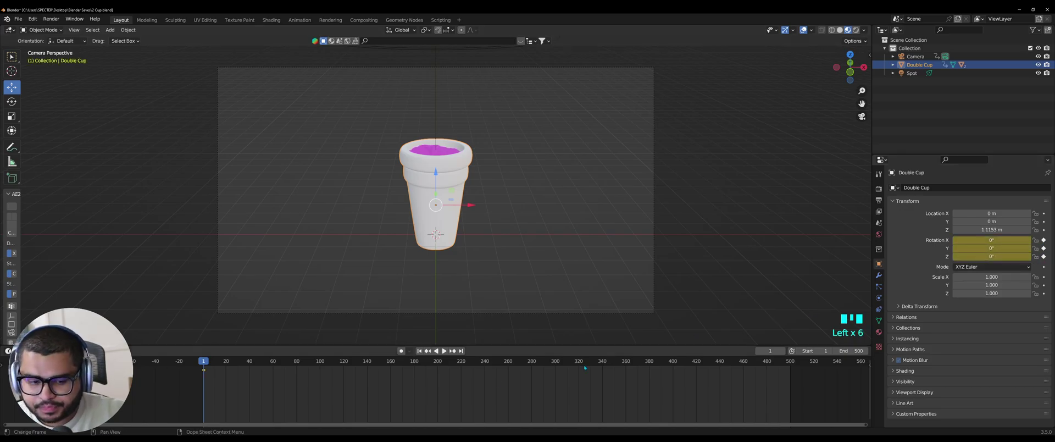
Keyframe the double cup's X, Y and Z rotation of 0° at frame 500
{"action": "left_click_drag", "start_coordinate": [779, 367], "coordinate": [789, 363]}
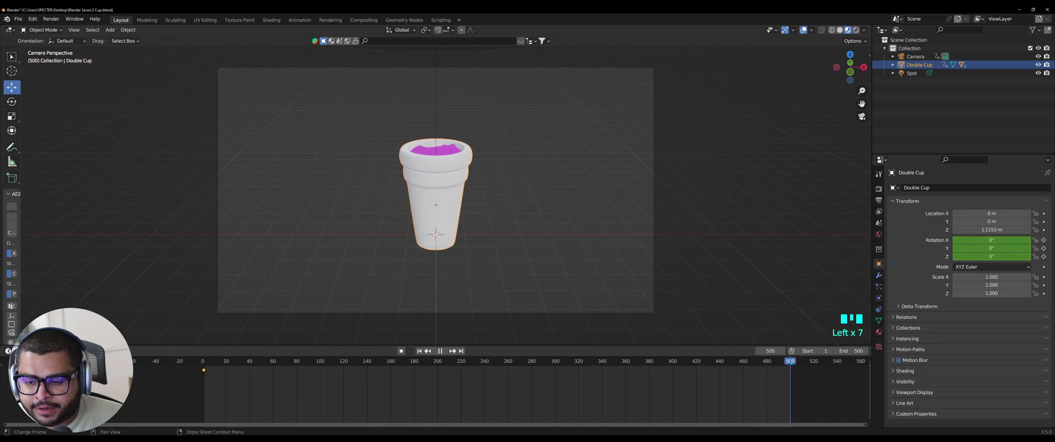
{"action": "left_click", "coordinate": [1044, 240]}
{"action": "left_click", "coordinate": [1044, 248]}
{"action": "left_click", "coordinate": [1044, 256]}
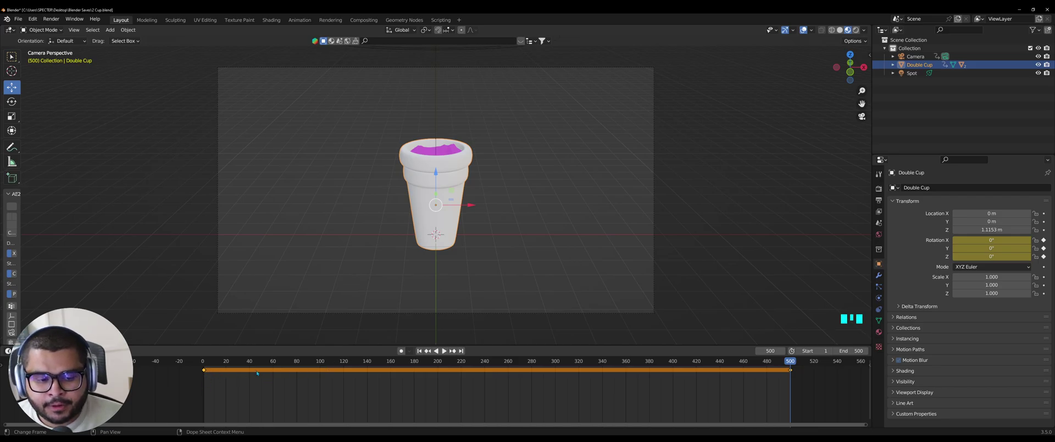
At frame 100, set the double cup's rotation to 28° on X, 22° on Y and 32° on Z
{"action": "left_click", "coordinate": [321, 362]}
{"action": "double_click", "coordinate": [1000, 240]}
{"action": "type", "text": "28"}
{"action": "key", "text": "Return"}
{"action": "left_click", "coordinate": [1003, 248]}
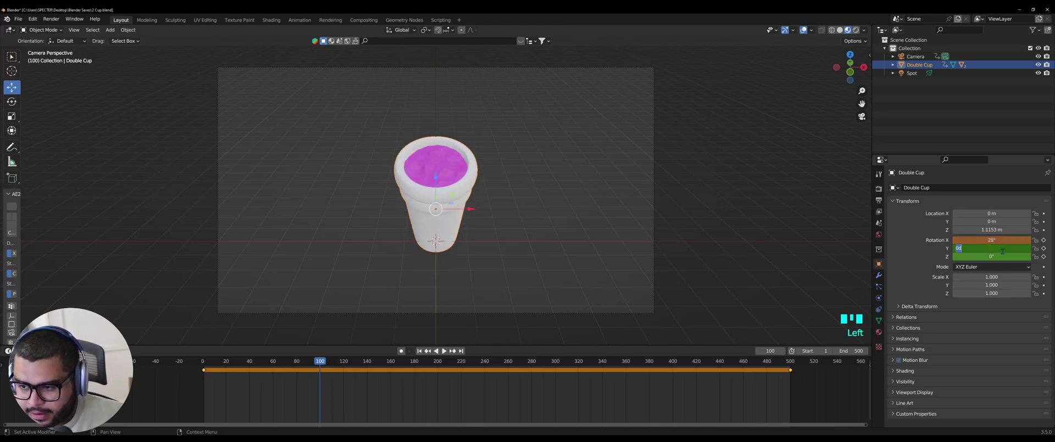
{"action": "type", "text": "22"}
{"action": "key", "text": "Return"}
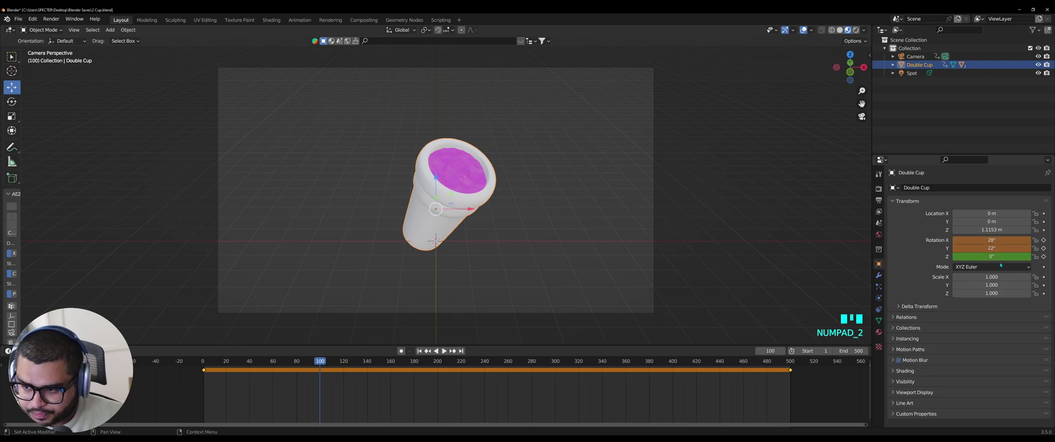
{"action": "left_click", "coordinate": [1003, 257]}
{"action": "type", "text": "32"}
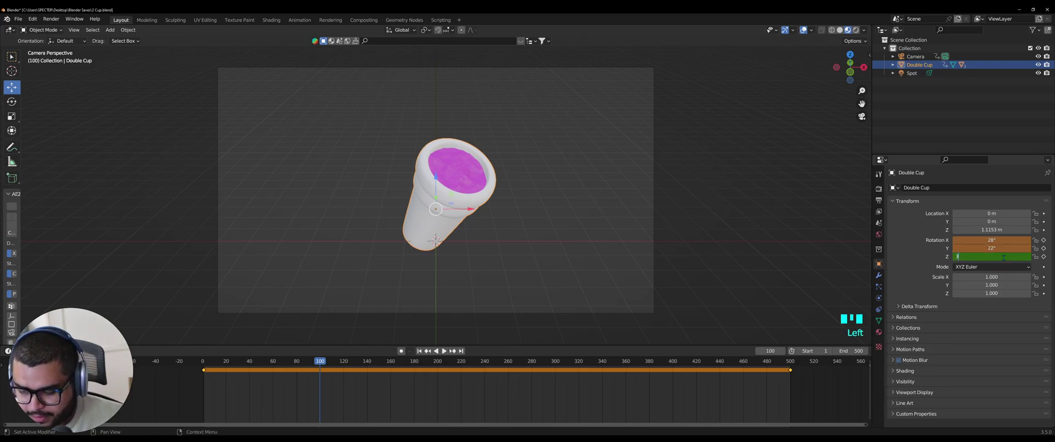
{"action": "key", "text": "Return"}
Keyframe the double cup's X, Y and Z rotation at frame 100
{"action": "left_click", "coordinate": [1043, 240]}
{"action": "left_click", "coordinate": [1044, 248]}
{"action": "left_click", "coordinate": [1044, 256]}
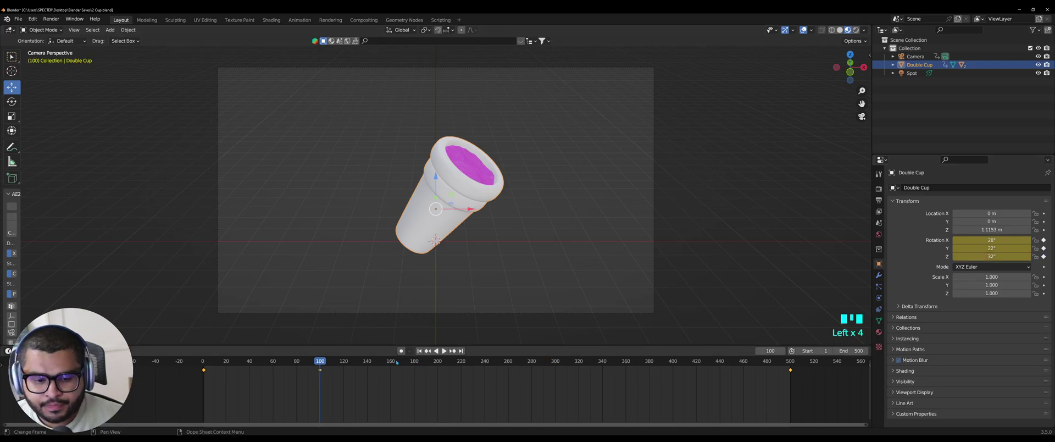
At frame 200, set the double cup's Y rotation to 15° and Z rotation to -100°, and keyframe both
{"action": "left_click", "coordinate": [441, 362]}
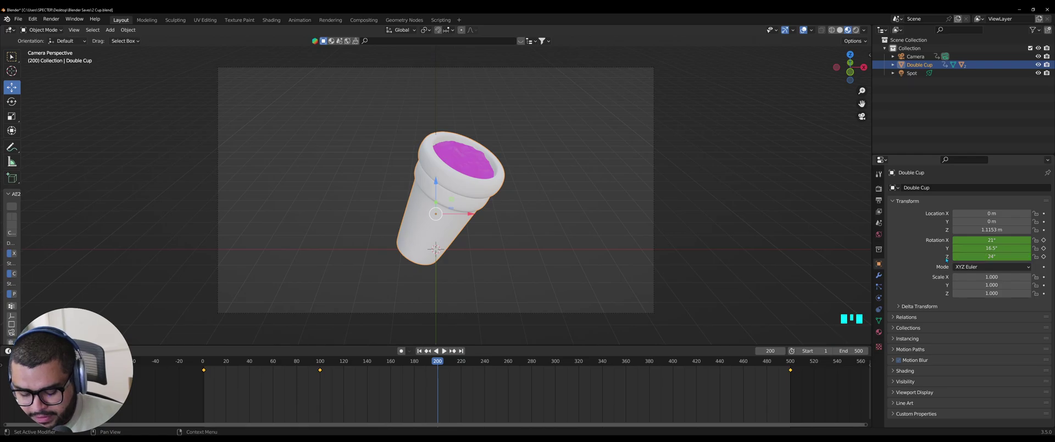
{"action": "left_click", "coordinate": [994, 248]}
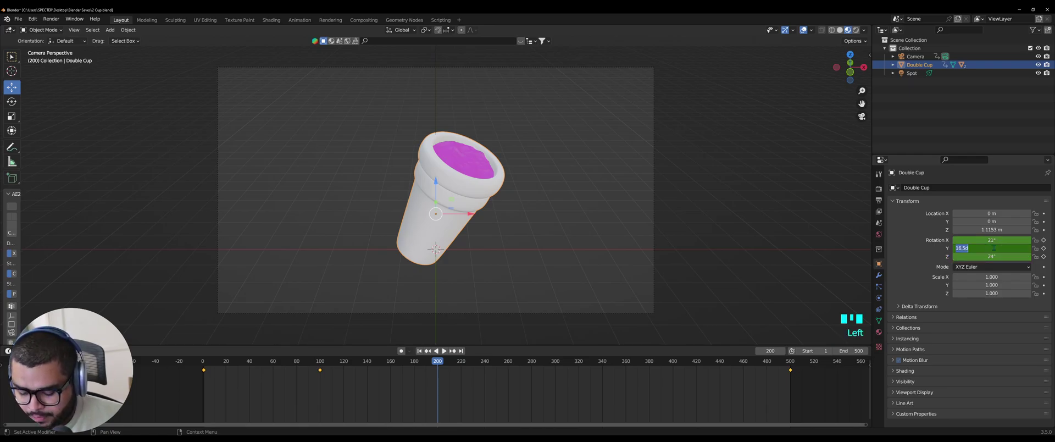
{"action": "type", "text": "15"}
{"action": "key", "text": "Return"}
{"action": "left_click", "coordinate": [991, 256]}
{"action": "type", "text": "-100"}
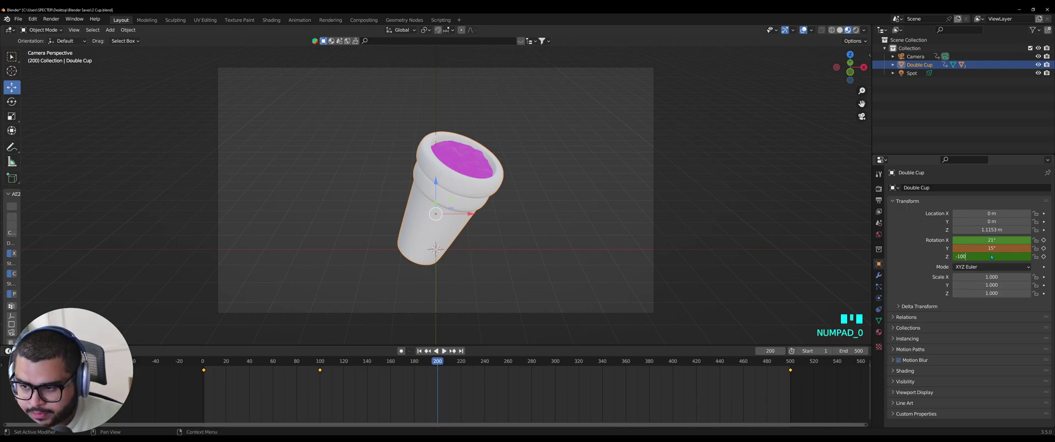
{"action": "key", "text": "Return"}
{"action": "left_click", "coordinate": [1044, 248]}
{"action": "left_click", "coordinate": [1044, 256]}
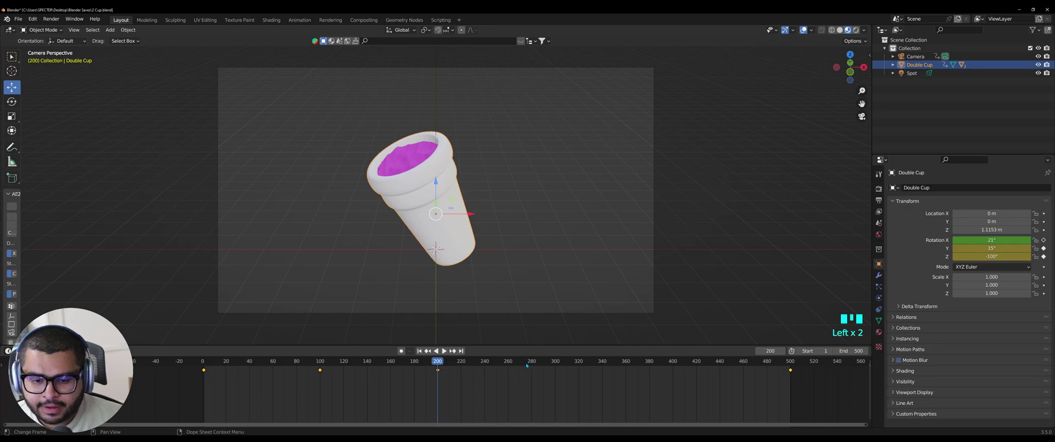
At frame 300, set the double cup's rotation to 21° on X, 22° on Y and 32° on Z
{"action": "left_click", "coordinate": [554, 366]}
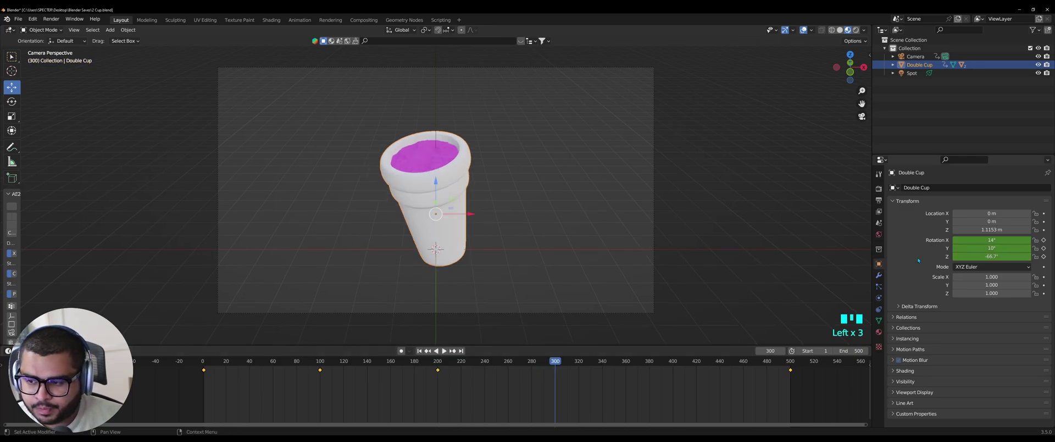
{"action": "left_click", "coordinate": [980, 240]}
{"action": "type", "text": "21"}
{"action": "left_click", "coordinate": [986, 249]}
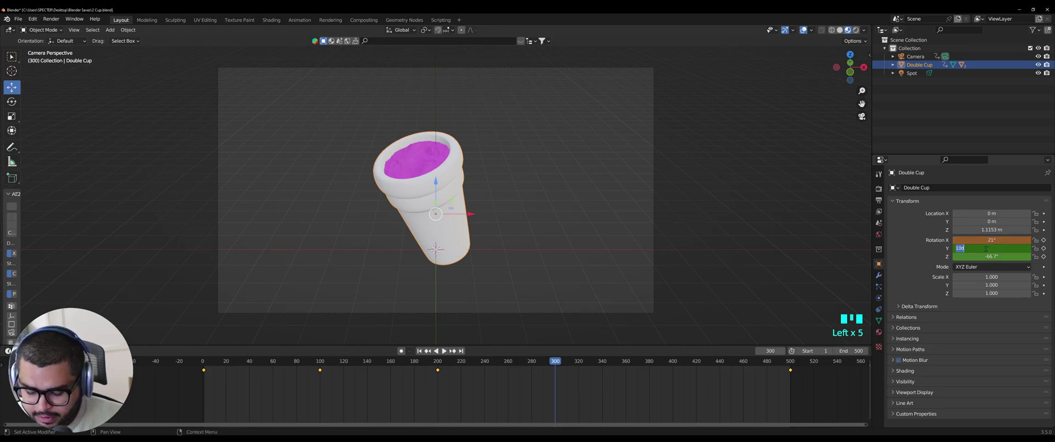
{"action": "type", "text": "-22"}
{"action": "key", "text": "Return"}
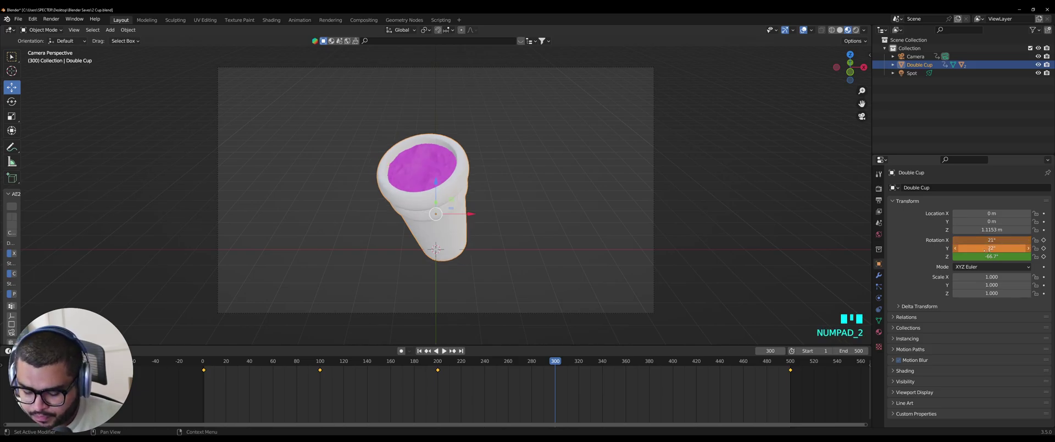
{"action": "left_click", "coordinate": [995, 256]}
{"action": "type", "text": "32"}
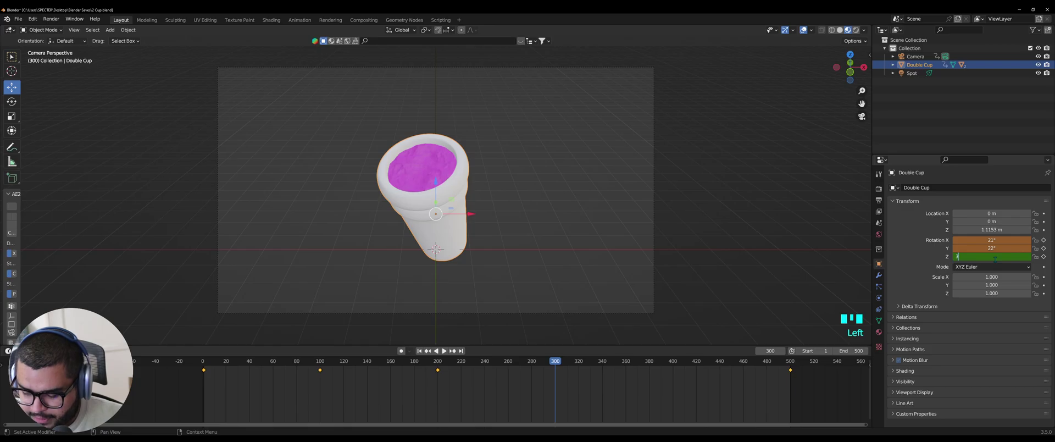
{"action": "key", "text": "Return"}
Keyframe the double cup's X, Y and Z rotation at frame 300
{"action": "left_click", "coordinate": [1044, 240]}
{"action": "left_click", "coordinate": [1043, 248]}
{"action": "left_click", "coordinate": [1044, 257]}
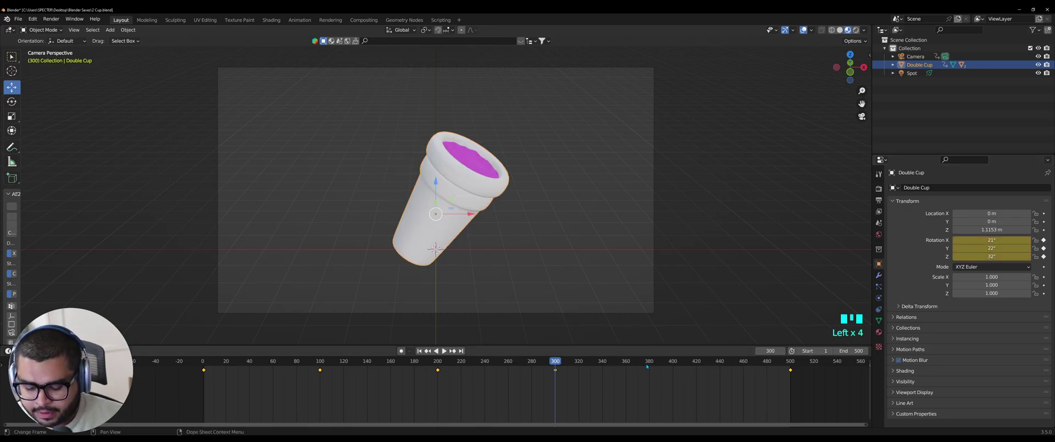
At frame 400, set the double cup's Y rotation to 15° and Z rotation to -100°, and keyframe both
{"action": "left_click", "coordinate": [670, 363]}
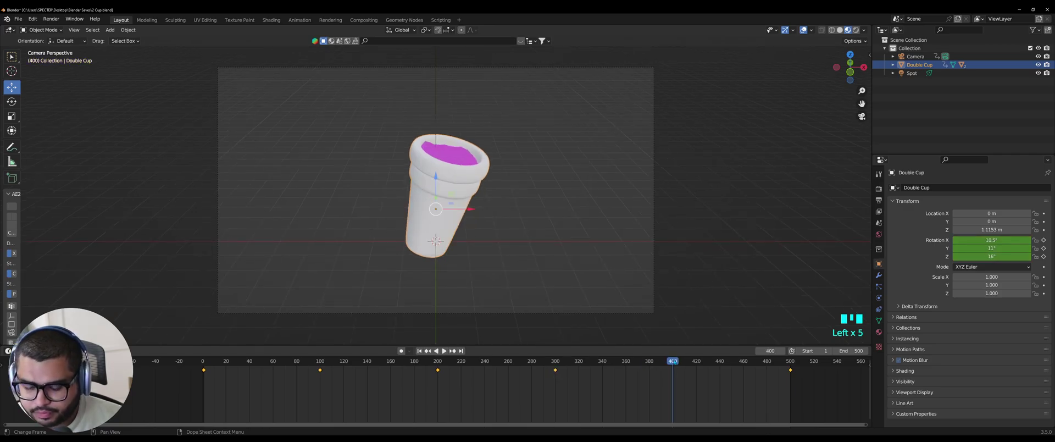
{"action": "left_click", "coordinate": [999, 247]}
{"action": "type", "text": "15"}
{"action": "key", "text": "Return"}
{"action": "left_click", "coordinate": [1001, 256]}
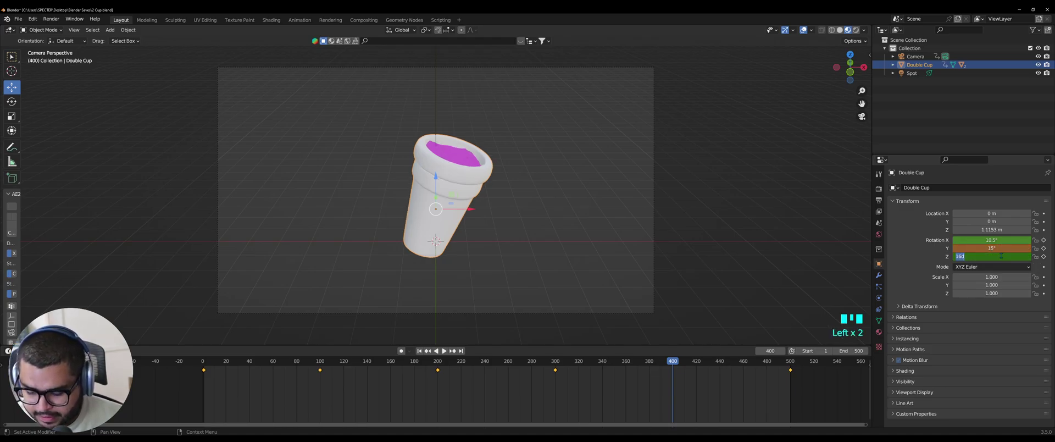
{"action": "type", "text": "-100"}
{"action": "key", "text": "Return"}
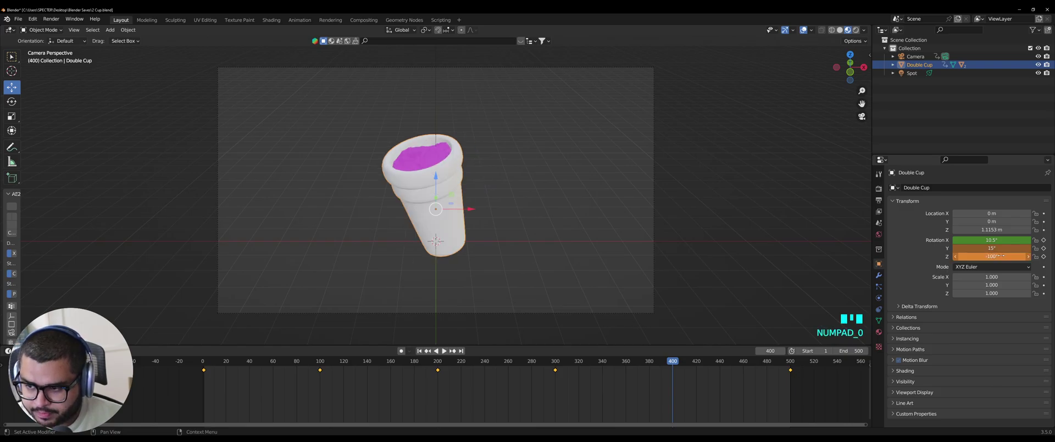
{"action": "left_click", "coordinate": [1044, 247]}
{"action": "left_click", "coordinate": [1044, 256]}
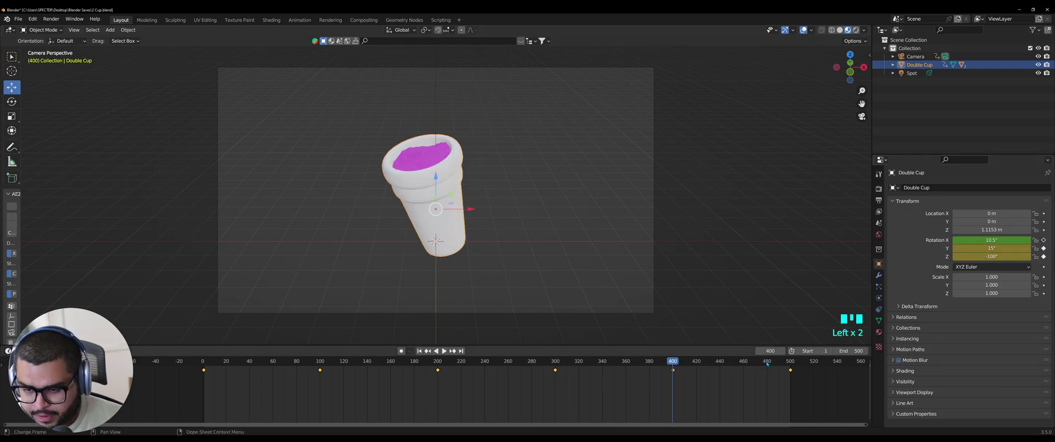
Scrub from frame 500 back to the start and play the cup's rotation animation to preview it
{"action": "left_click", "coordinate": [791, 365]}
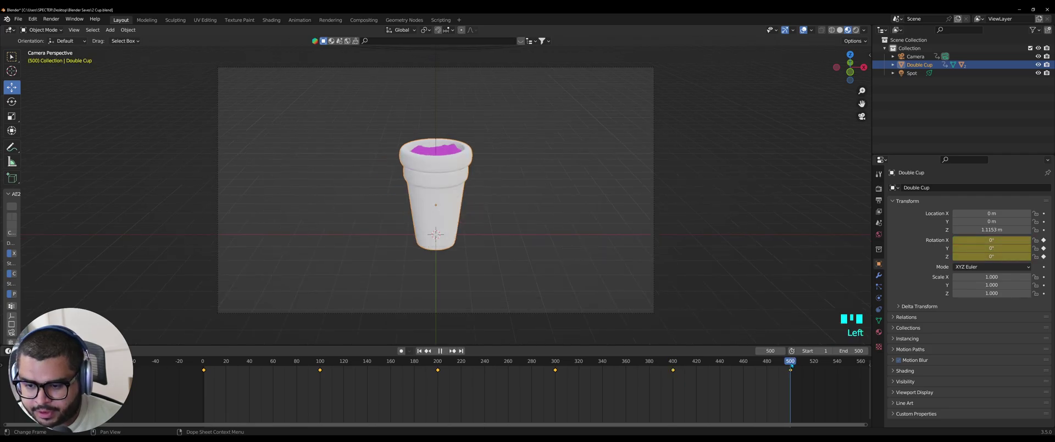
{"action": "left_click_drag", "start_coordinate": [791, 368], "coordinate": [197, 372]}
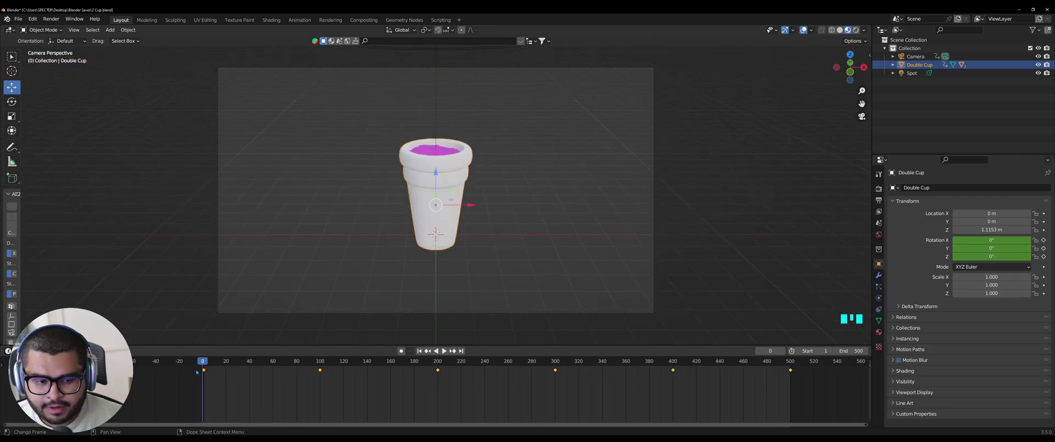
{"action": "key", "text": "space"}
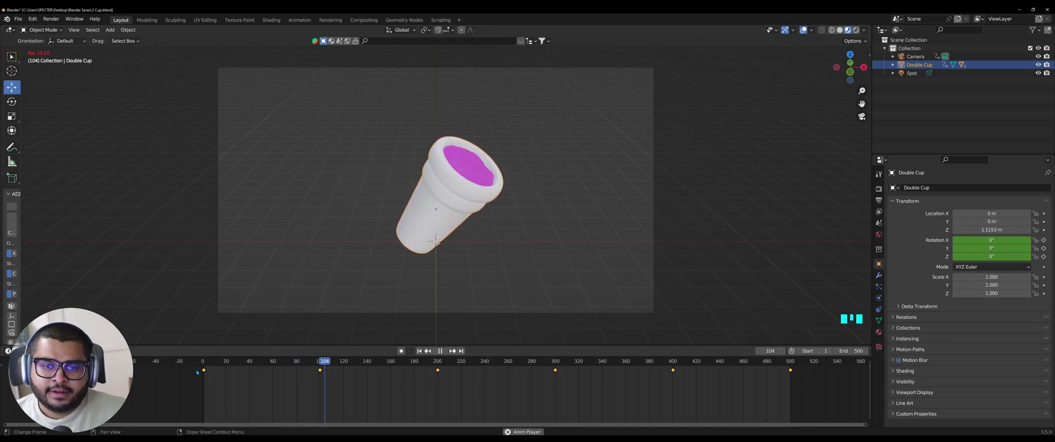
{"action": "key", "text": "space"}
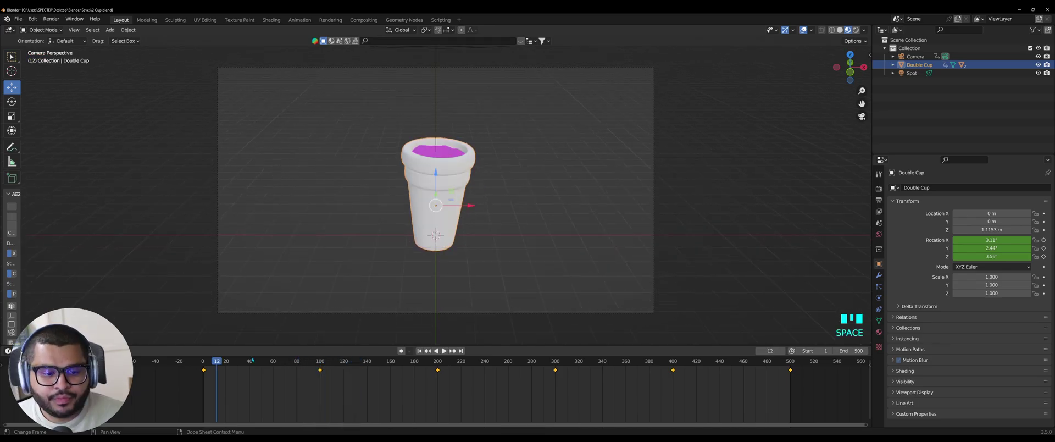
Set the interpolation mode of the cup's rotation keyframes to Linear and return to frame 0
{"action": "right_click", "coordinate": [204, 371]}
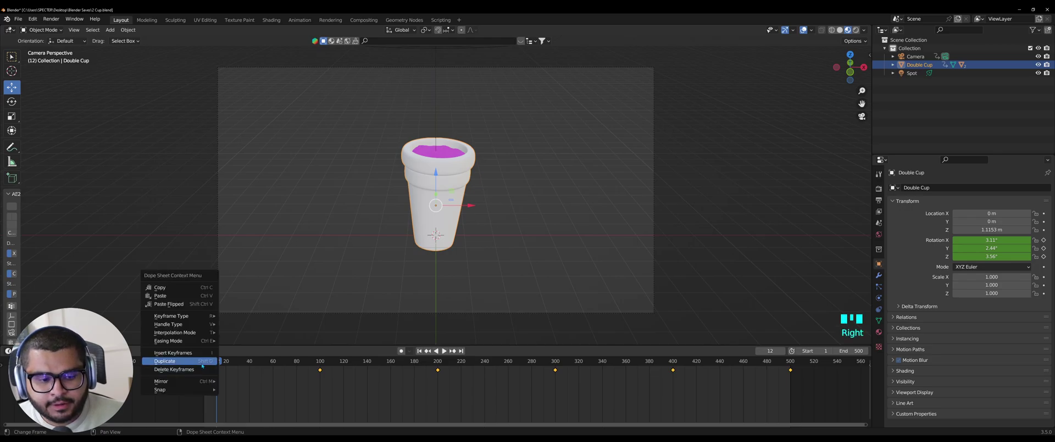
{"action": "mouse_move", "coordinate": [202, 334]}
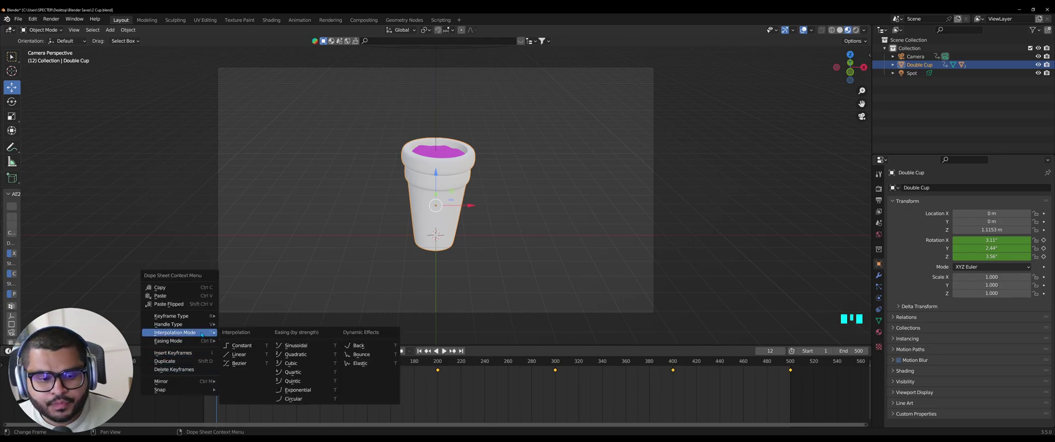
{"action": "left_click", "coordinate": [251, 356]}
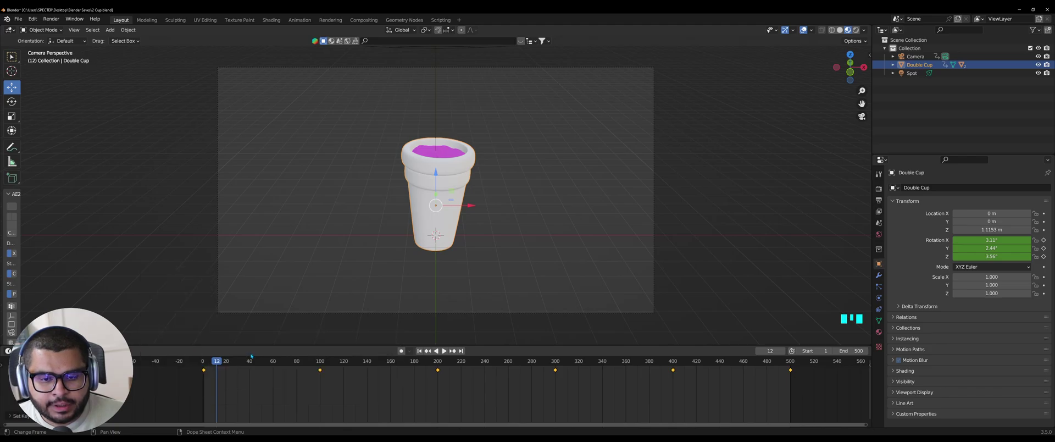
{"action": "key", "text": "Left"}
{"action": "key", "text": "Left"}
{"action": "key", "text": "Left"}
{"action": "key", "text": "Left"}
{"action": "key", "text": "Left"}
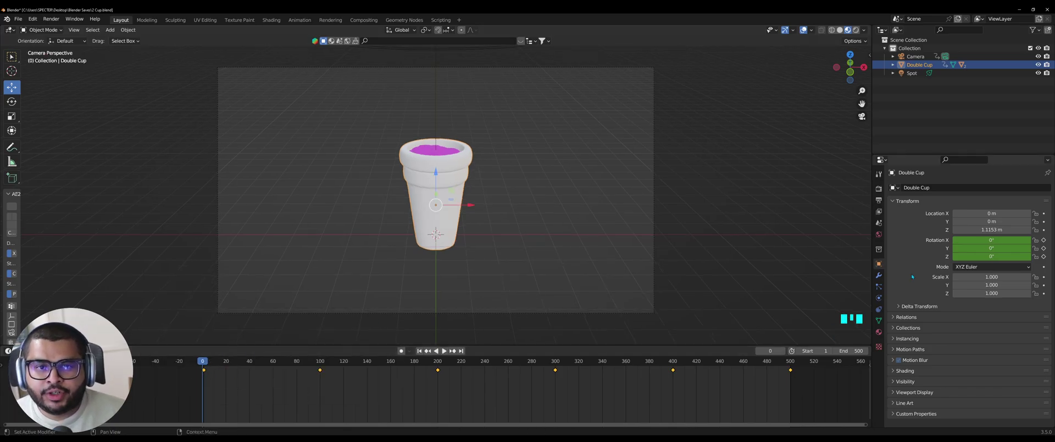
Disable the hidden Plane nested under the double cup's Cylinder in renders, and start rendering the animation
{"action": "left_click", "coordinate": [894, 65]}
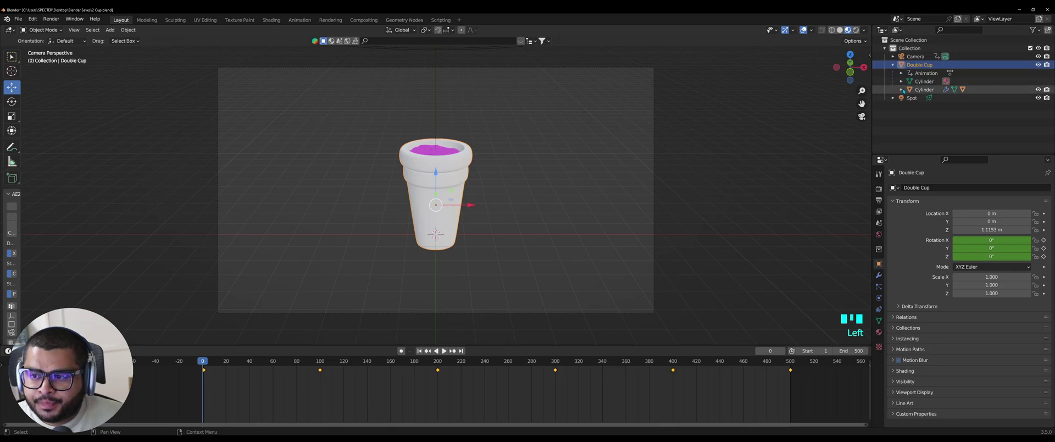
{"action": "left_click", "coordinate": [902, 90]}
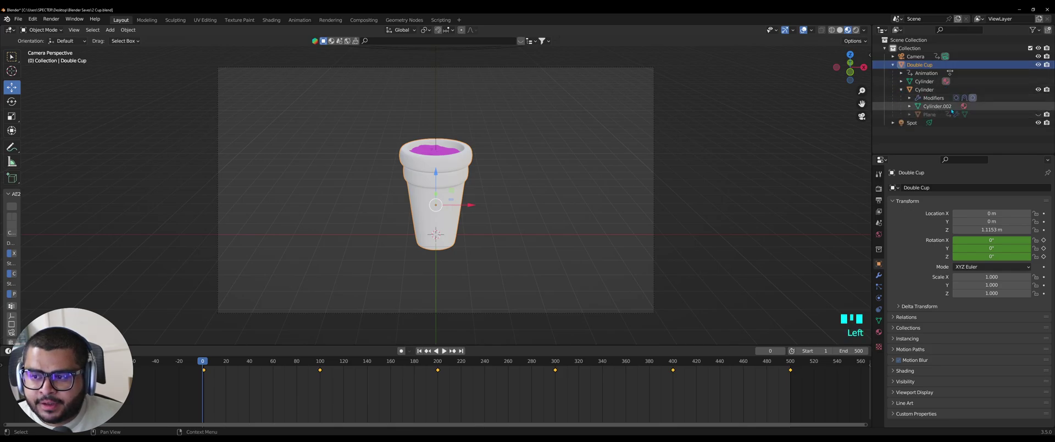
{"action": "left_click", "coordinate": [1047, 115]}
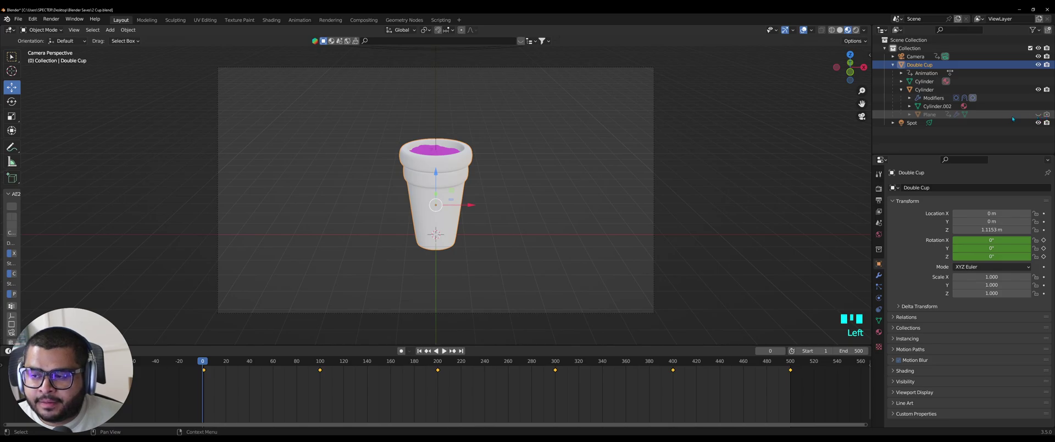
{"action": "left_click", "coordinate": [893, 65]}
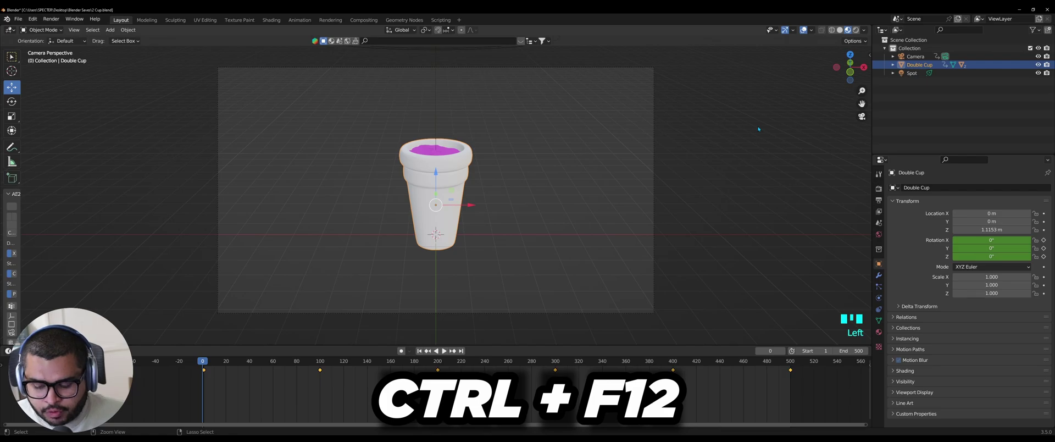
{"action": "key", "text": "ctrl+F12"}
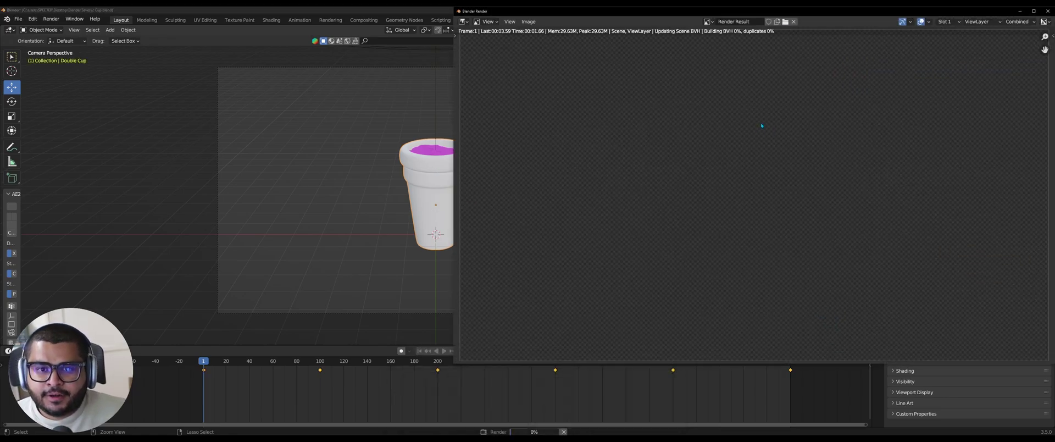